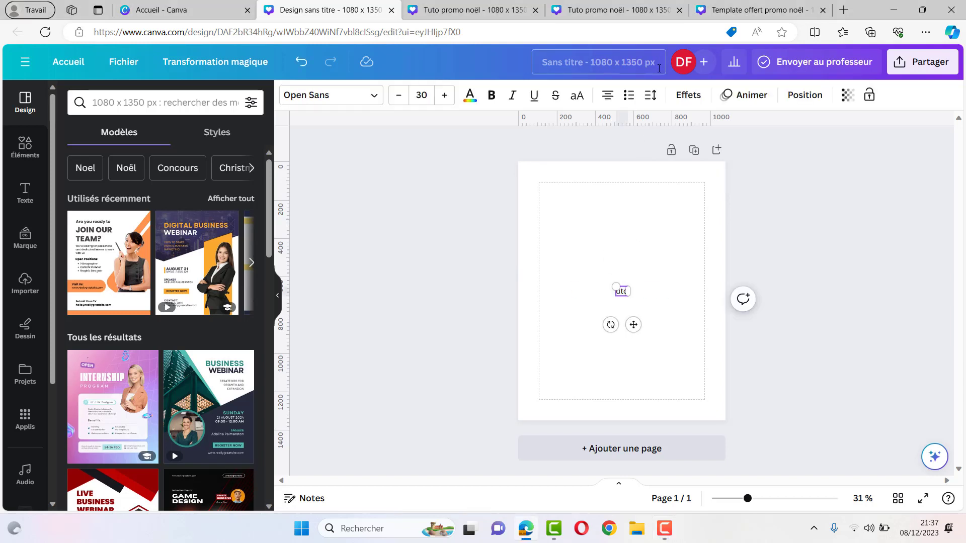
# Rename the untitled design as "tuto affiche promo fin d'année".
pyautogui.hotkey('ctrl', 'l')
pyautogui.click(599, 65)
pyautogui.write('tuto')
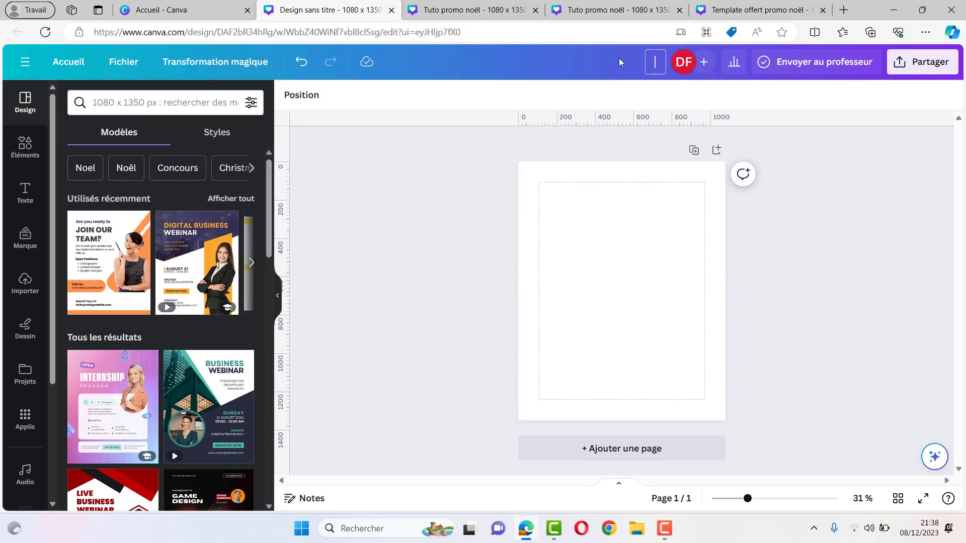
pyautogui.write(" affiche fin d'année")
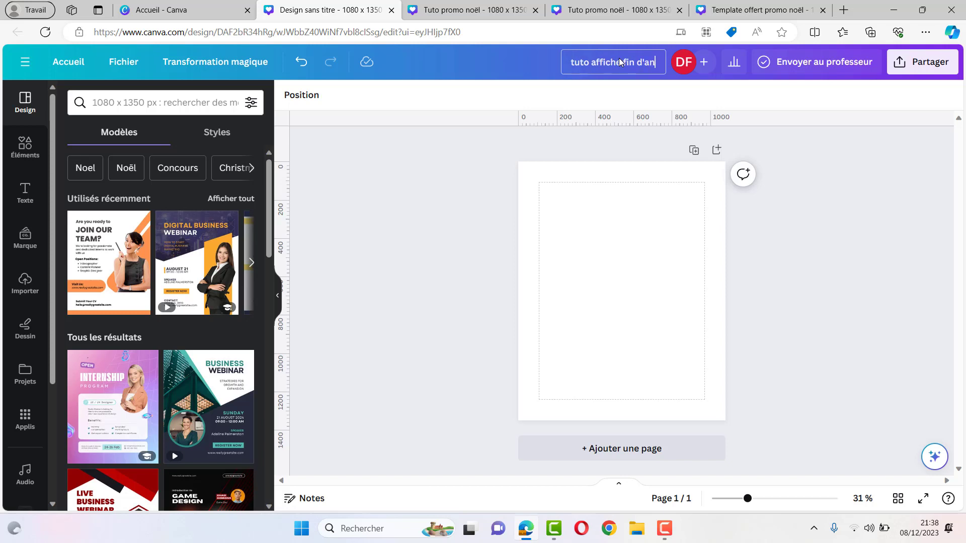
pyautogui.click(608, 67)
pyautogui.write('promo')
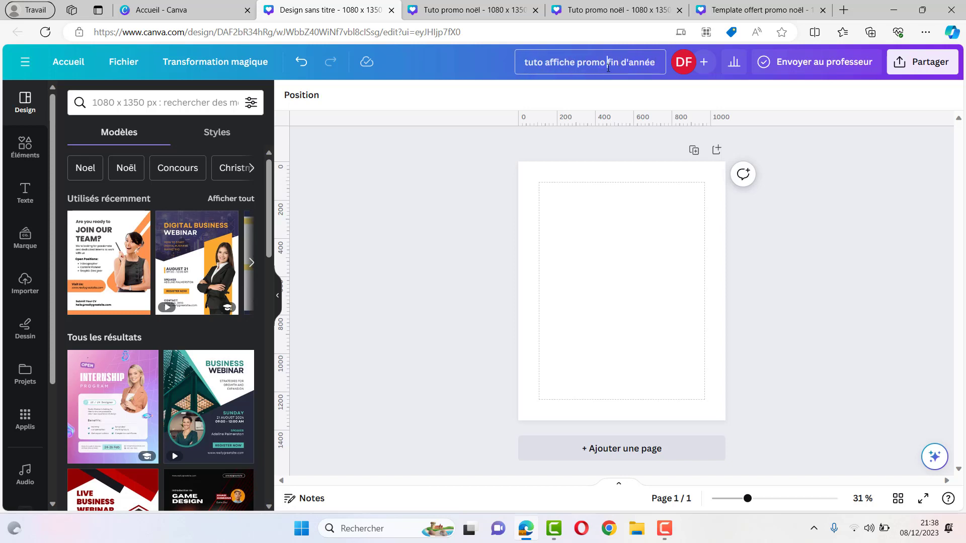
pyautogui.click(572, 182)
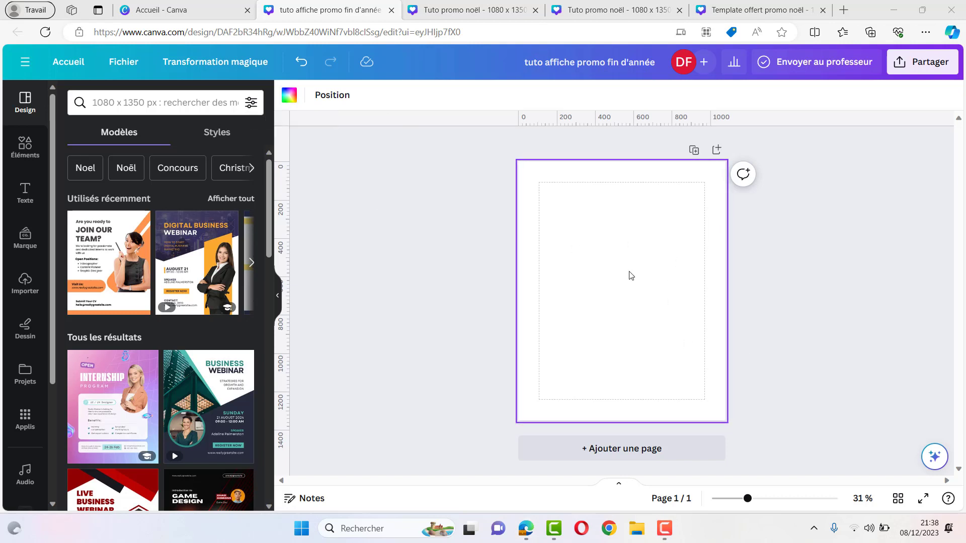
# Set the page's background colour to the green #30724e.
pyautogui.click(294, 101)
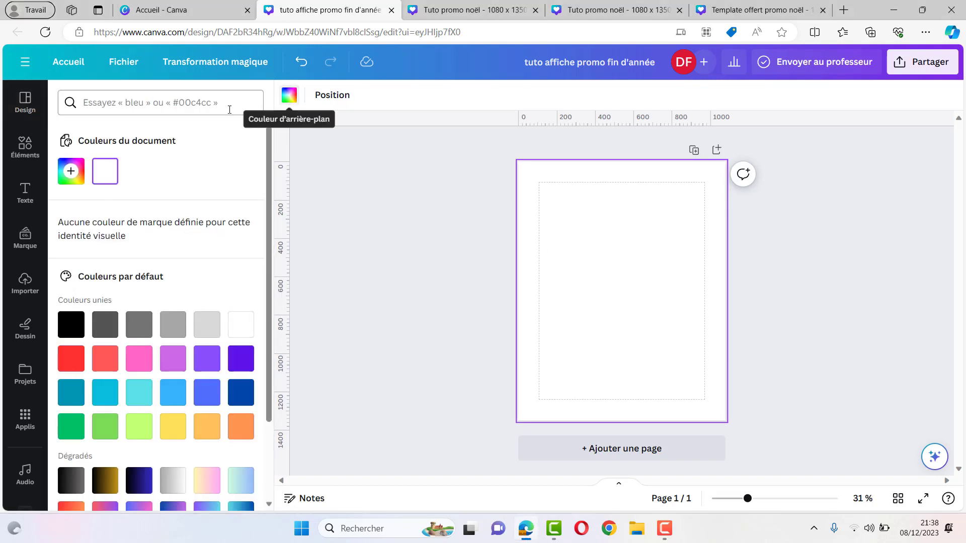
pyautogui.click(127, 104)
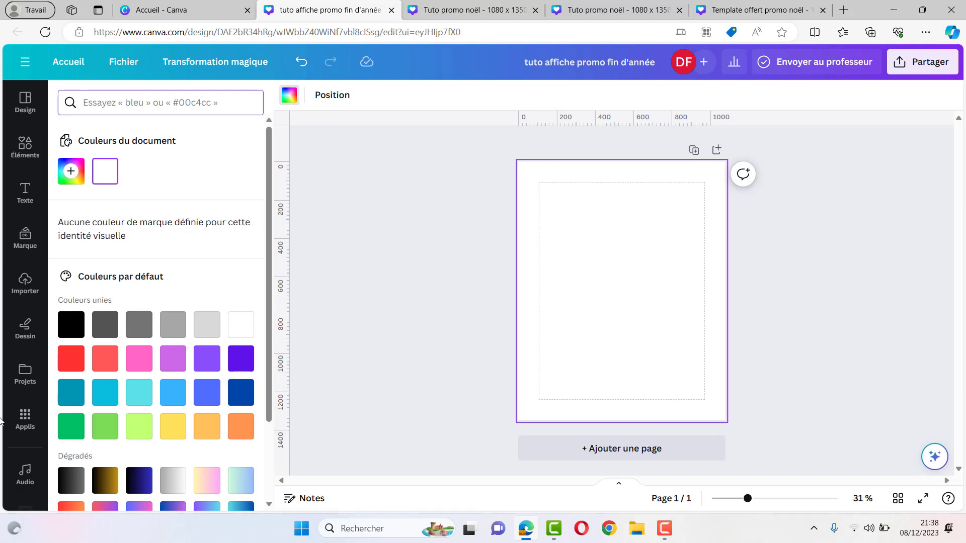
pyautogui.click(176, 227)
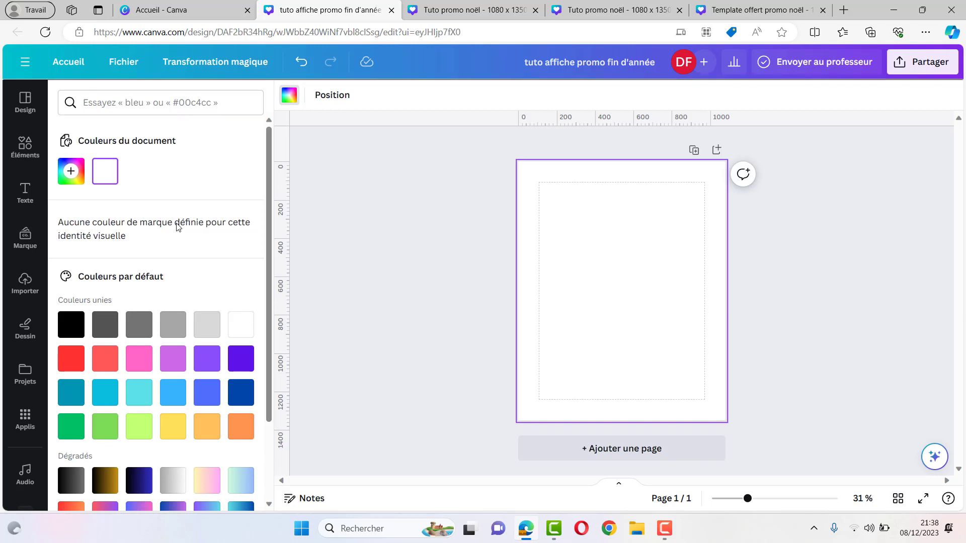
pyautogui.click(165, 103)
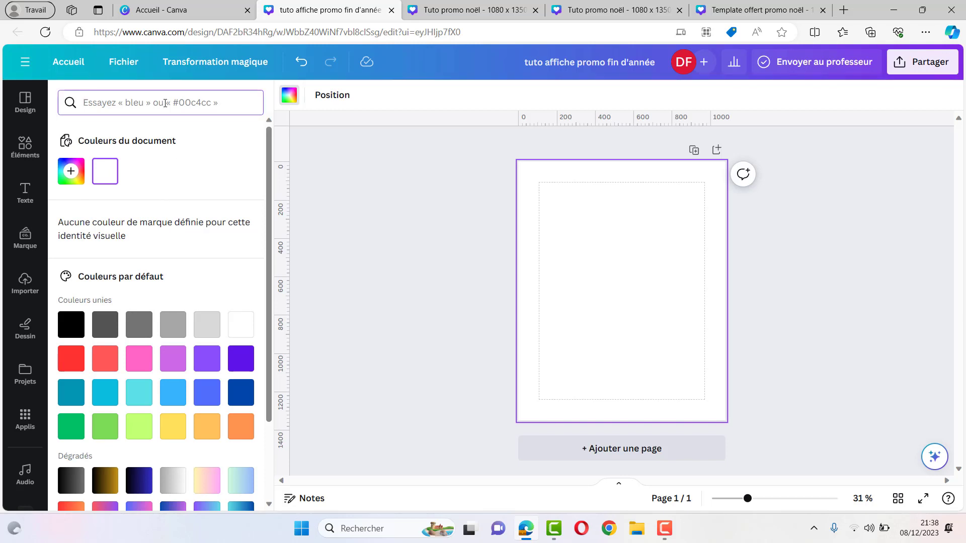
pyautogui.write('#30724e')
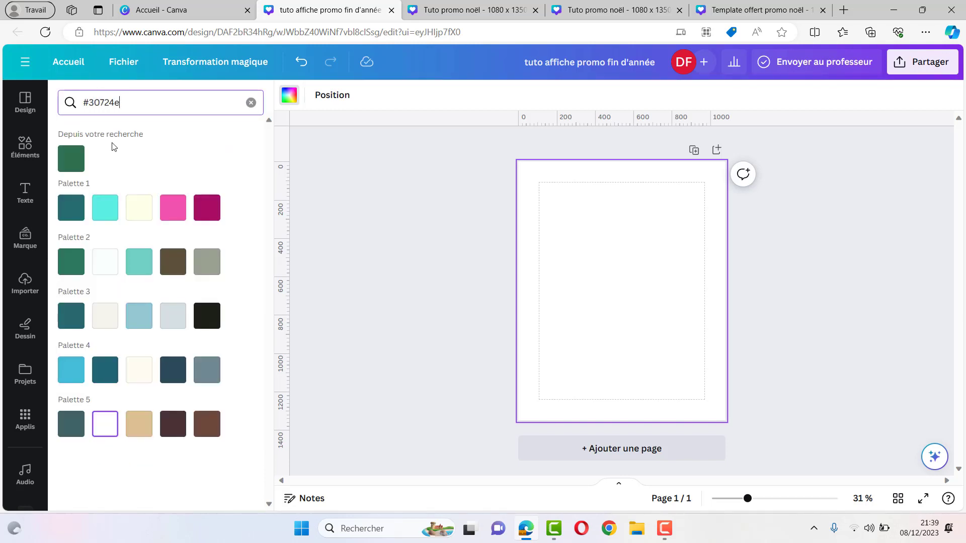
pyautogui.click(71, 158)
pyautogui.click(454, 179)
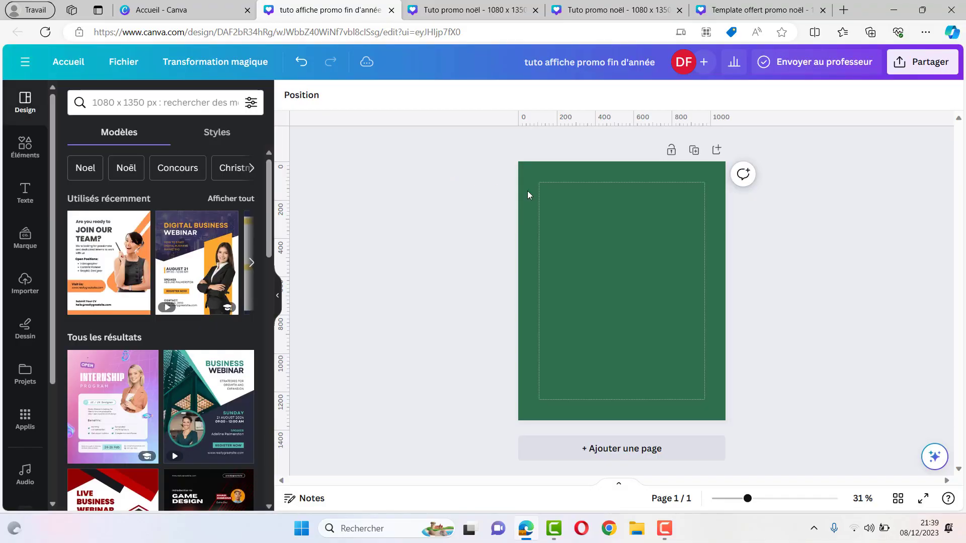
# Search the elements library for "Christmas light" and limit the results to illustrations.
pyautogui.click(19, 159)
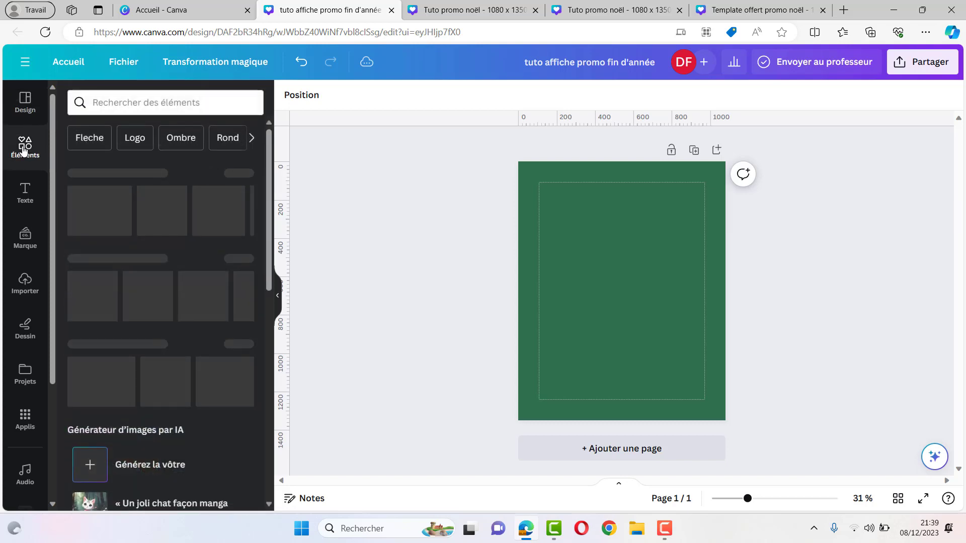
pyautogui.click(105, 102)
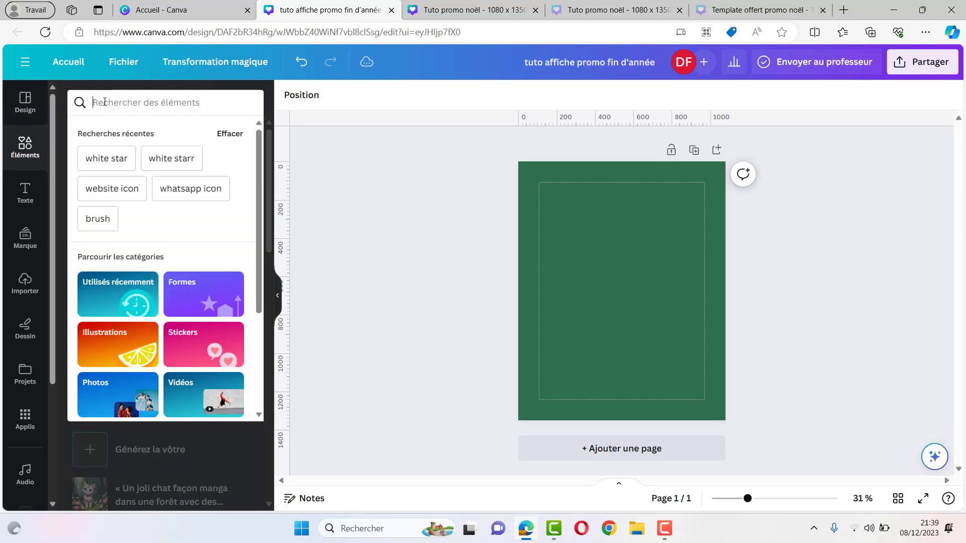
pyautogui.write('Christ')
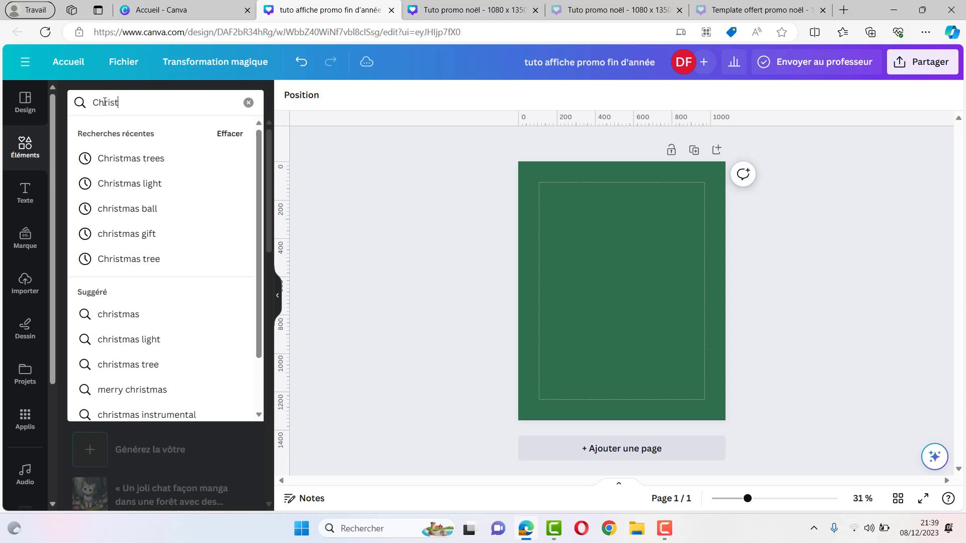
pyautogui.click(129, 185)
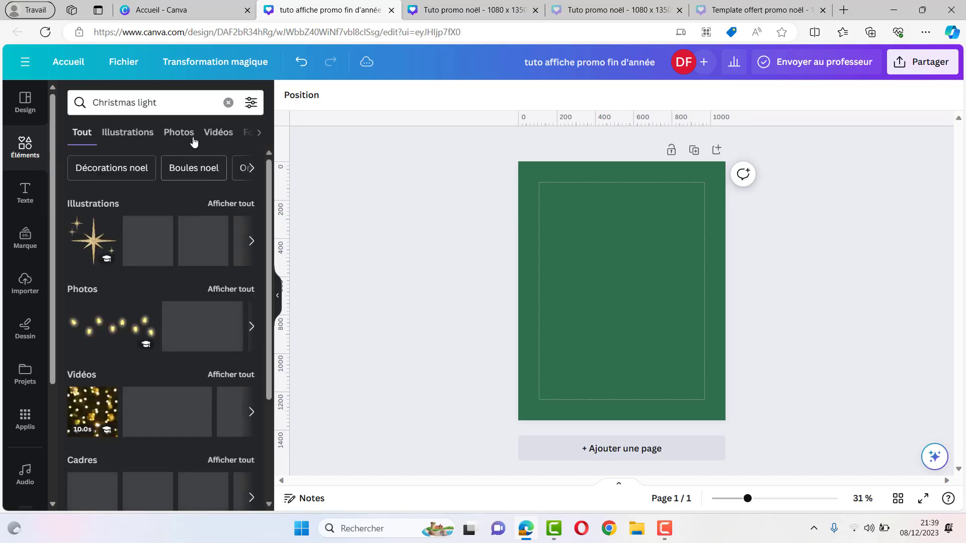
pyautogui.click(132, 134)
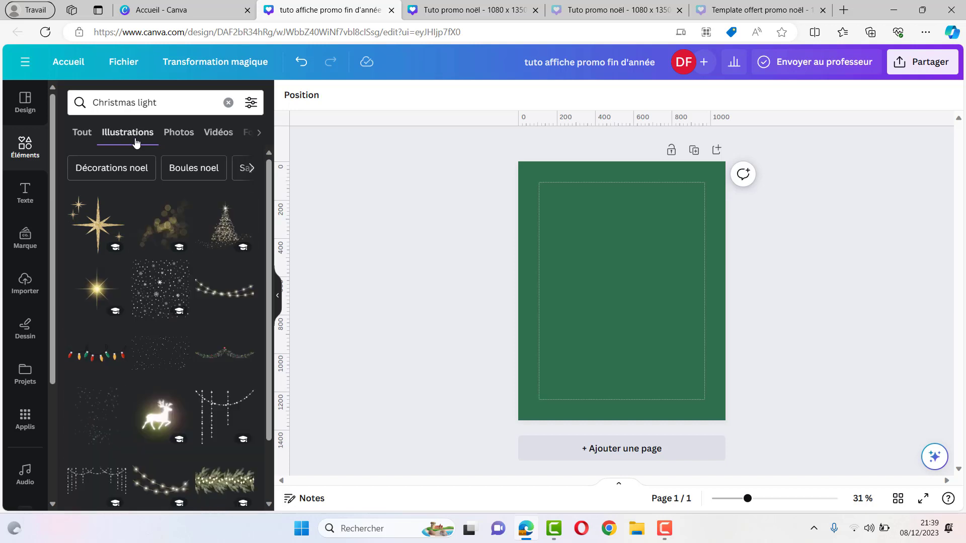
# Add two different scattered white star-sparkle illustrations from the results to the page.
pyautogui.scroll(-3, 123, 189)
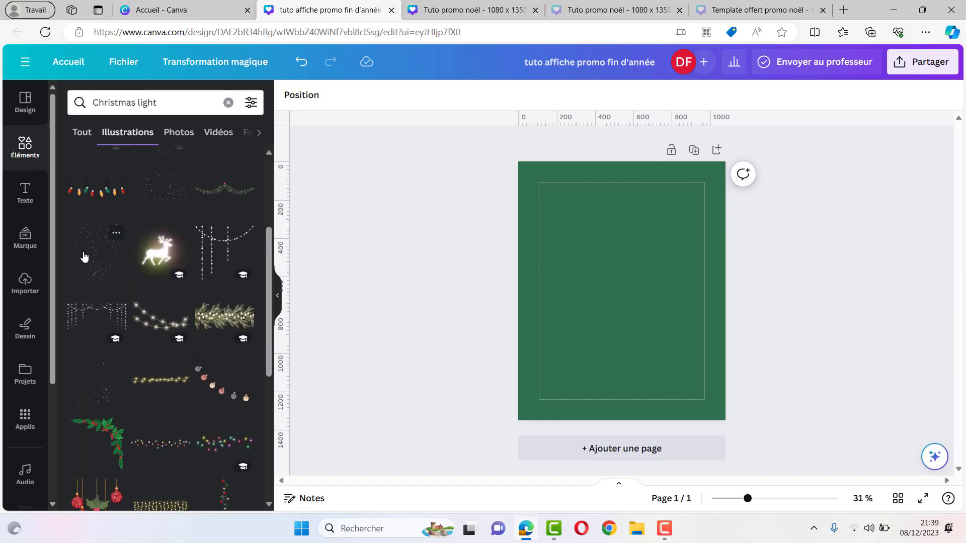
pyautogui.click(84, 257)
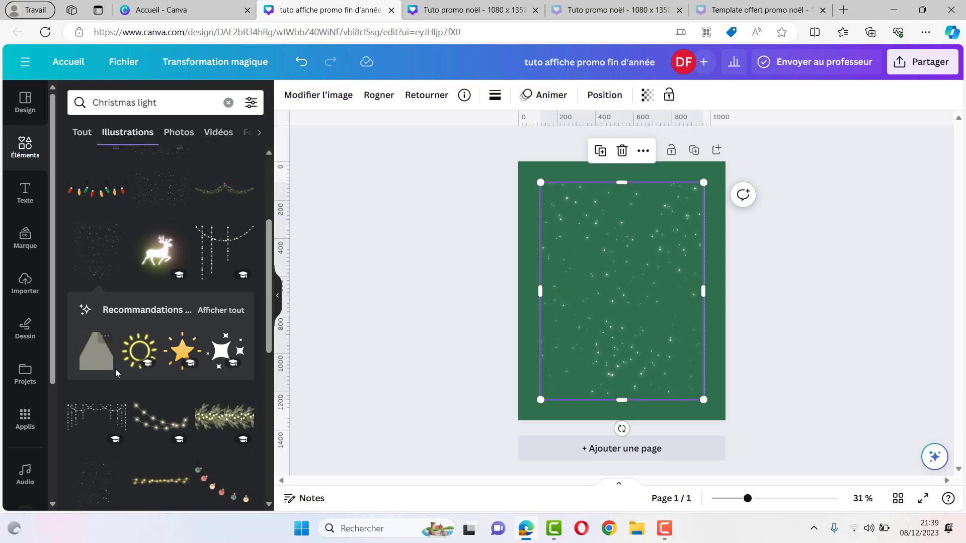
pyautogui.scroll(-2, 116, 369)
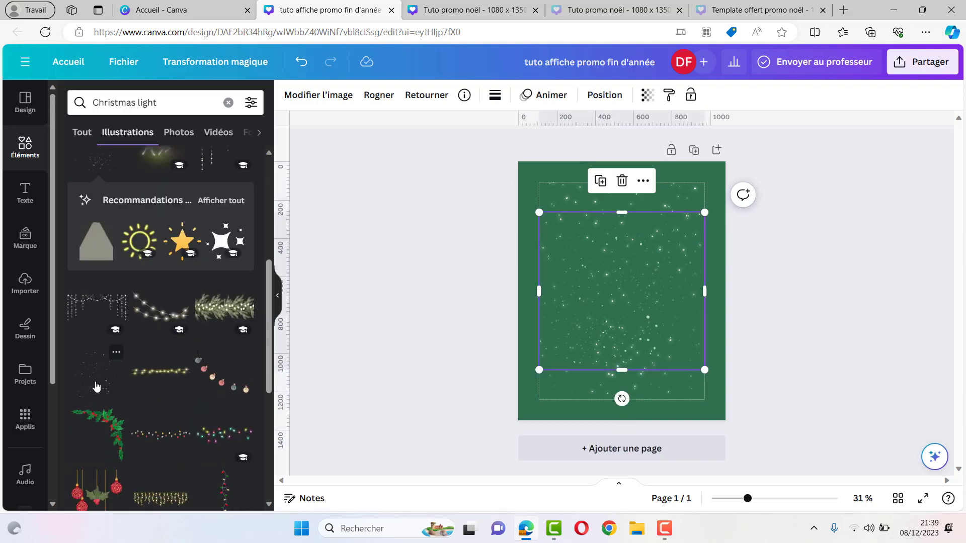
pyautogui.click(96, 386)
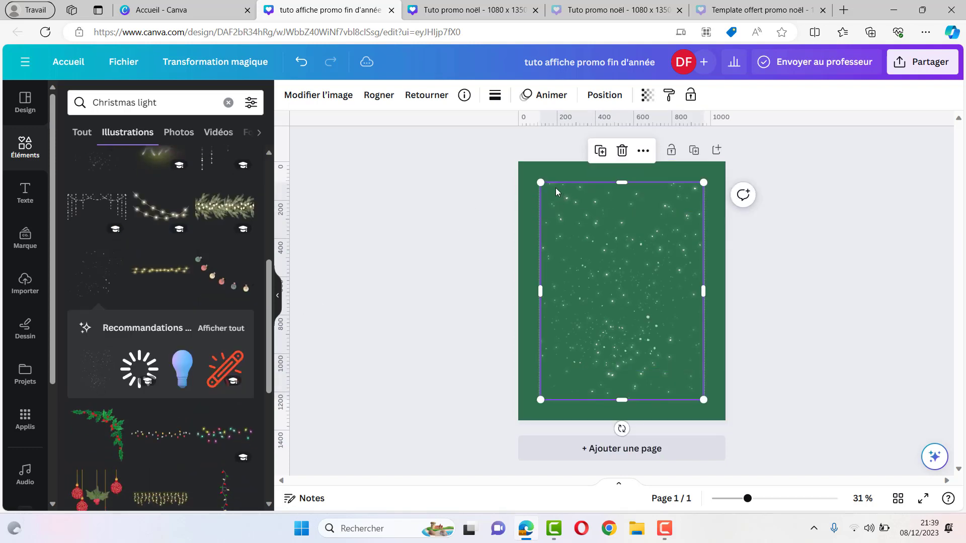
# Enlarge the taller sparkle illustration until it covers the whole page, slightly beyond its edges.
pyautogui.moveTo(540, 182); pyautogui.dragTo(495, 161)
pyautogui.moveTo(703, 400); pyautogui.dragTo(728, 433)
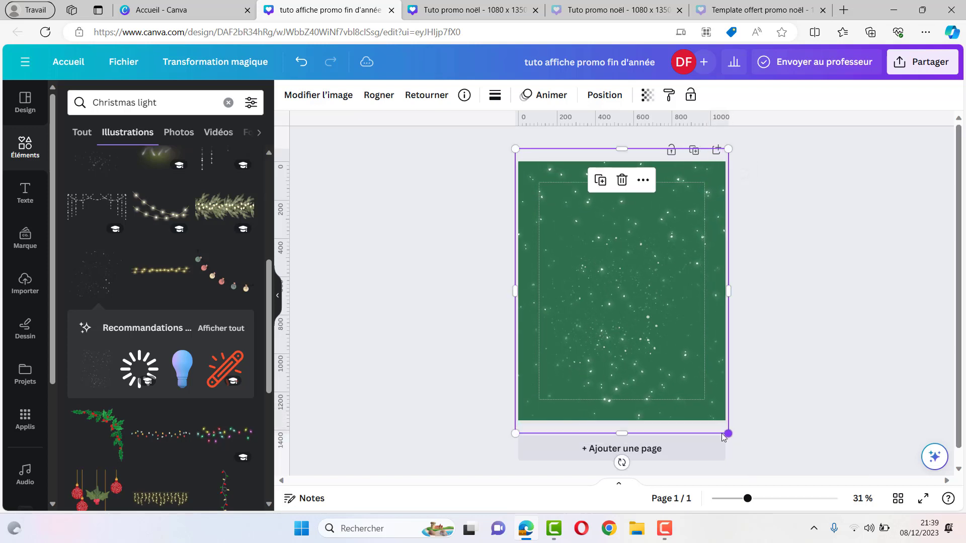
pyautogui.click(625, 280)
pyautogui.moveTo(614, 285)
pyautogui.mouseDown()
pyautogui.moveTo(608, 270)
pyautogui.moveTo(612, 279)
pyautogui.mouseUp()
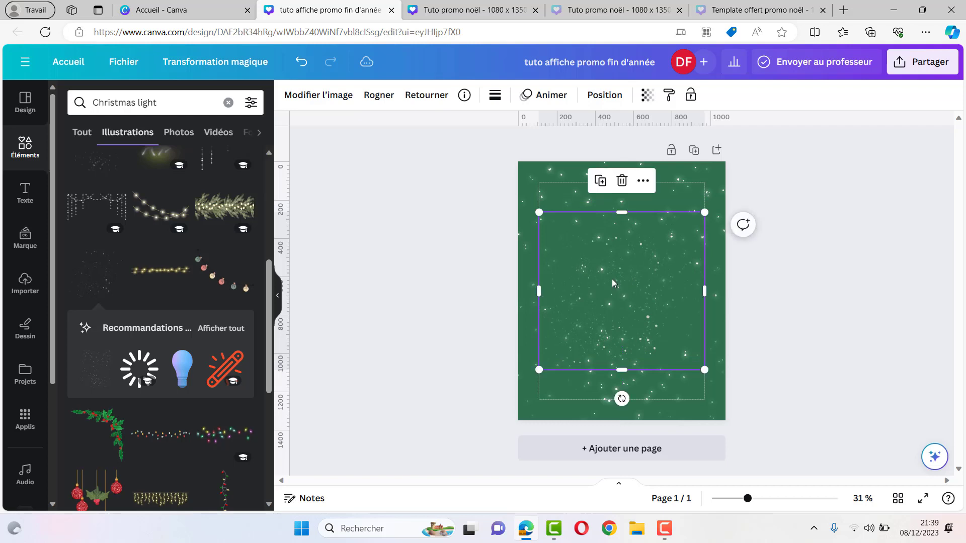
# Select both sparkle illustrations together and set their transparency to 40.
pyautogui.click(548, 183)
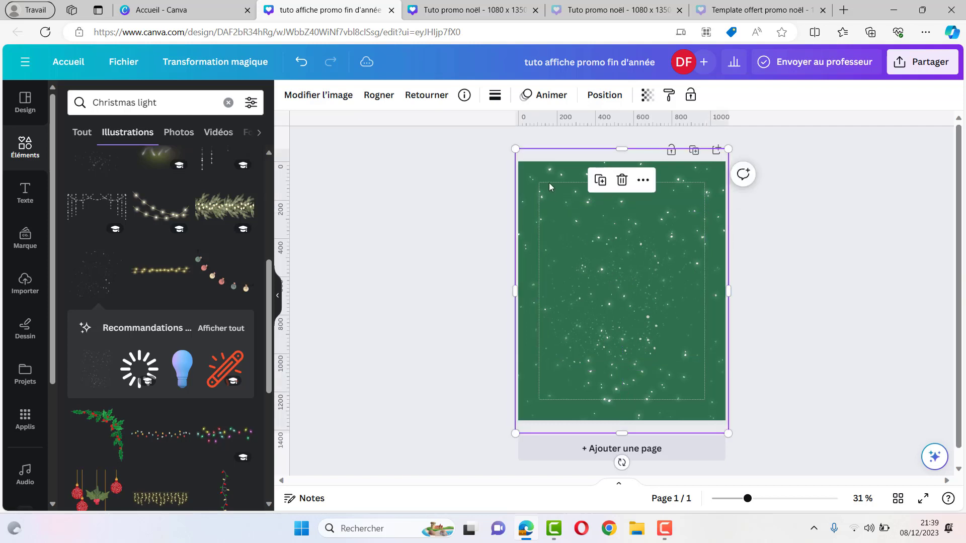
pyautogui.keyDown('shift'); pyautogui.click(580, 282); pyautogui.keyUp('shift')
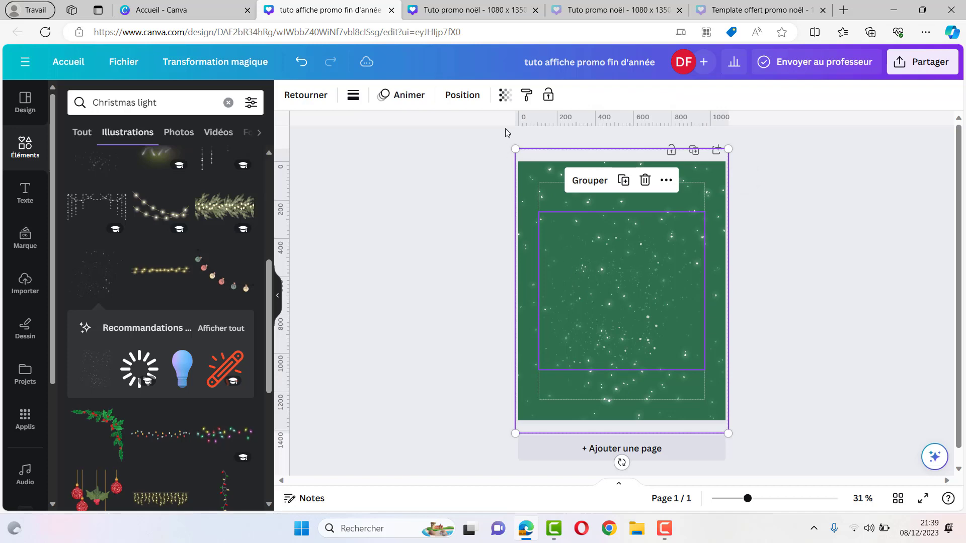
pyautogui.click(503, 98)
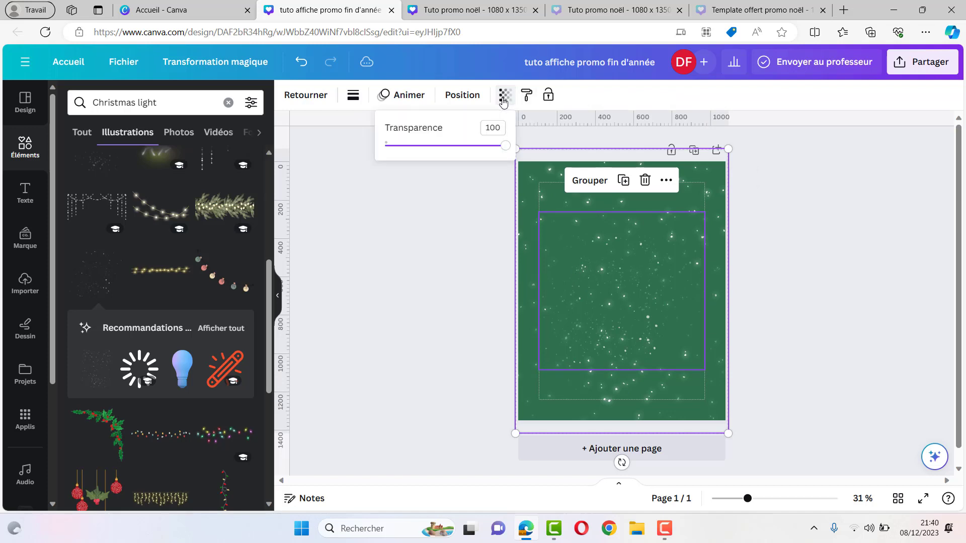
pyautogui.moveTo(504, 148); pyautogui.dragTo(433, 163)
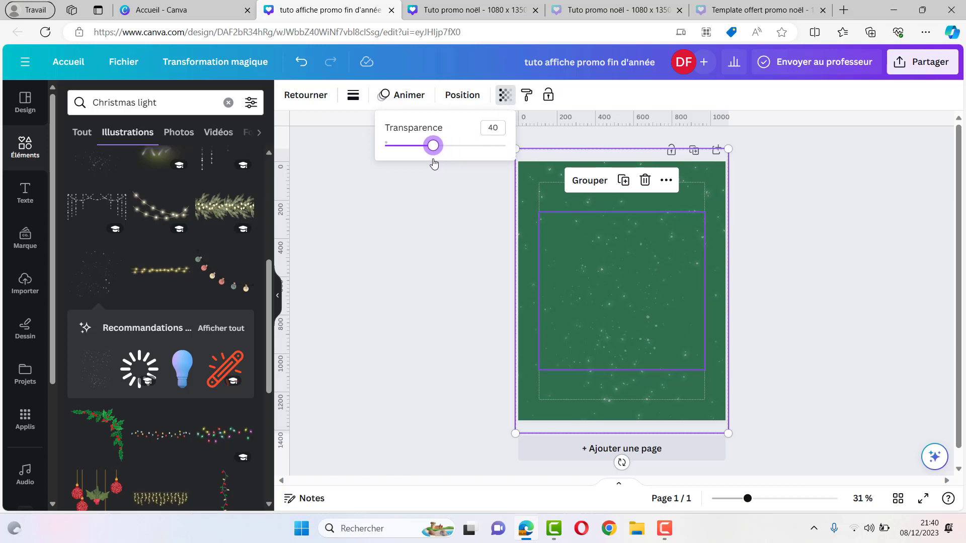
pyautogui.click(472, 208)
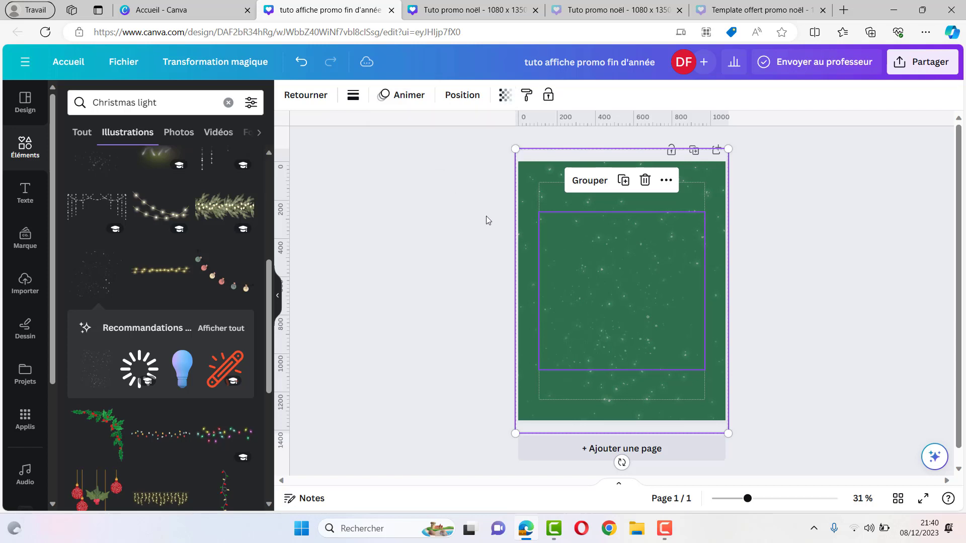
pyautogui.click(485, 215)
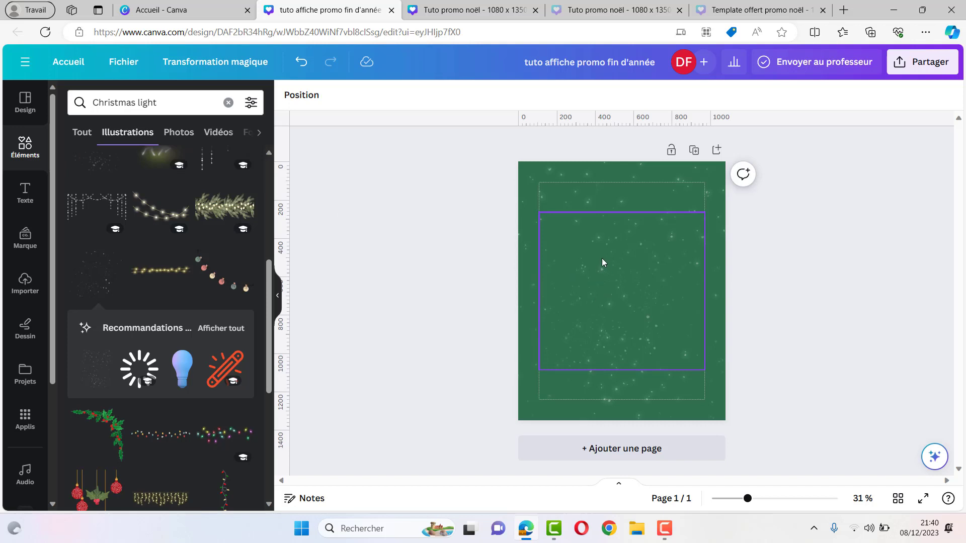
# Fully lock the smaller sparkle illustration in the centre of the page.
pyautogui.moveTo(483, 224); pyautogui.dragTo(774, 323)
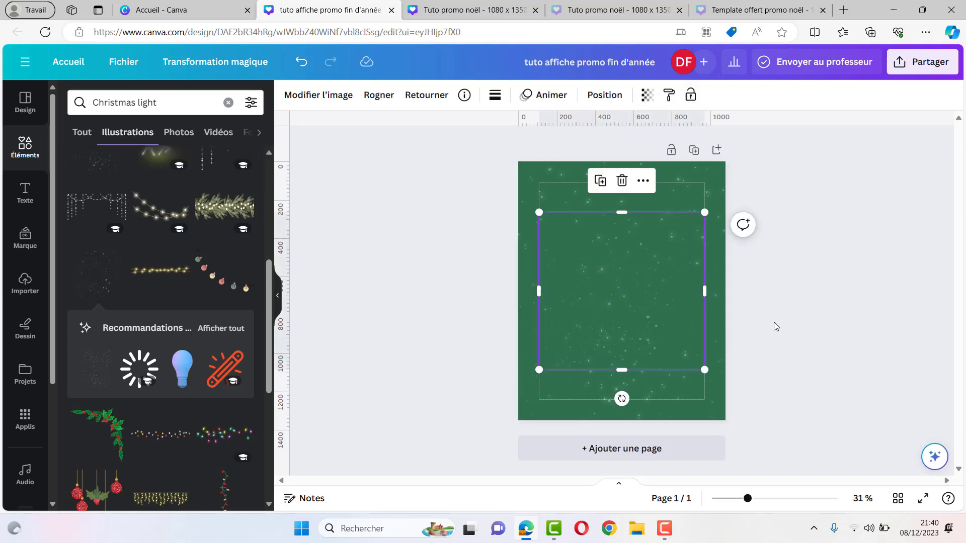
pyautogui.moveTo(436, 132); pyautogui.dragTo(690, 350)
pyautogui.click(536, 175)
pyautogui.moveTo(443, 193); pyautogui.dragTo(729, 367)
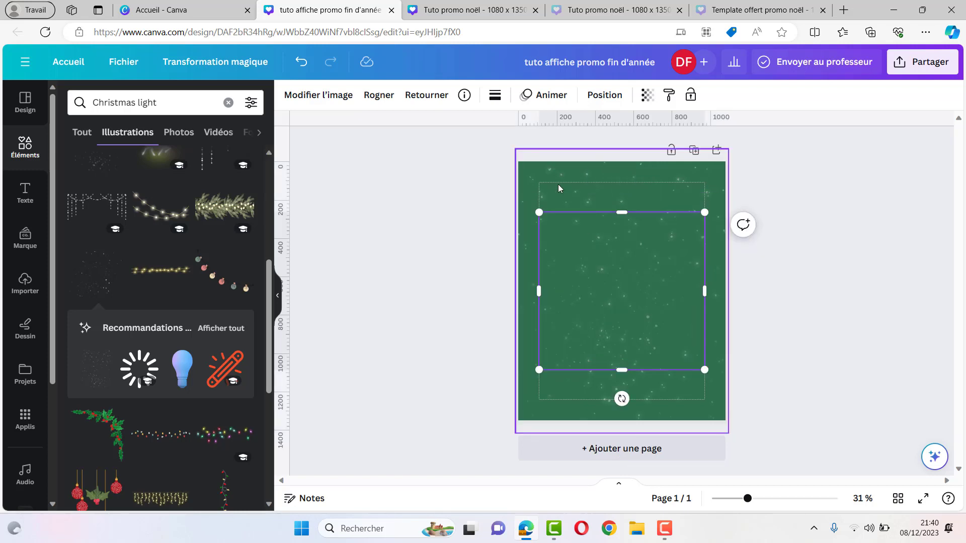
pyautogui.click(690, 95)
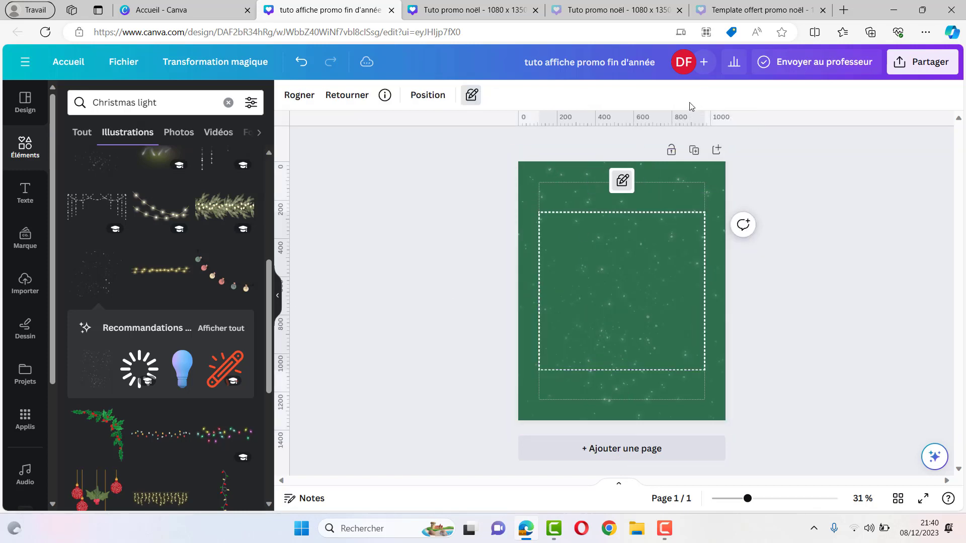
pyautogui.click(471, 101)
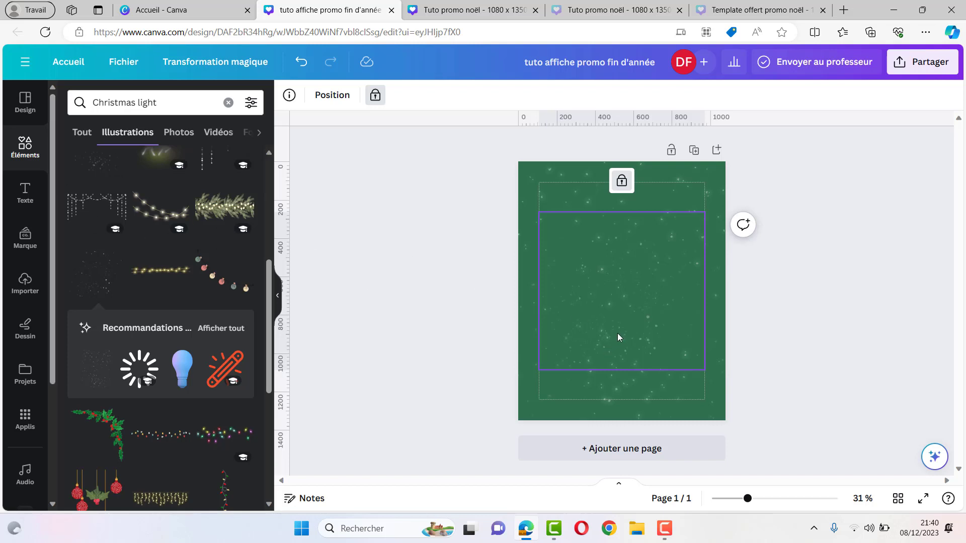
# Add a text box reading "Spéciales offres" to the page.
pyautogui.write('t')
pyautogui.write('Sp')
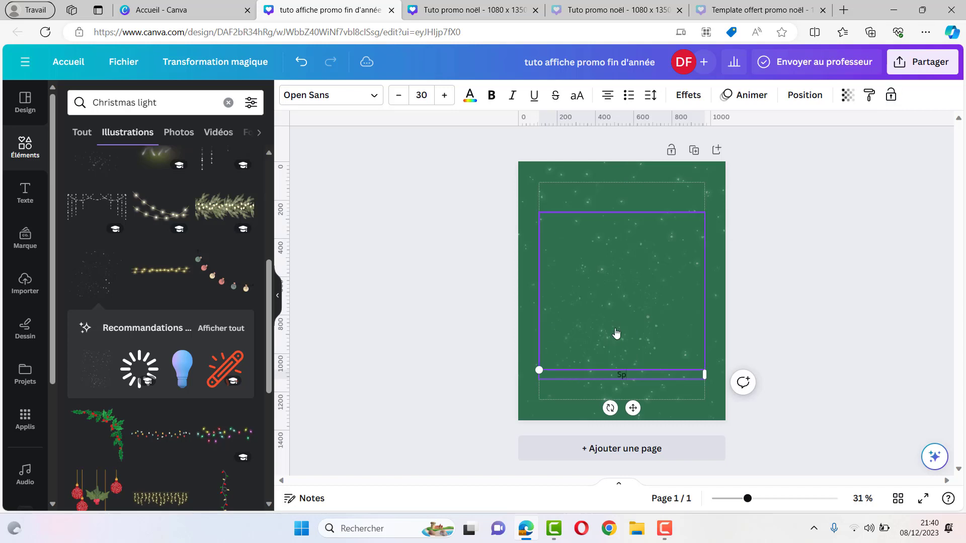
pyautogui.write('éciales offres')
# Change the font of the "Spéciales offres" text to Poppins and select the entire text.
pyautogui.click(371, 95)
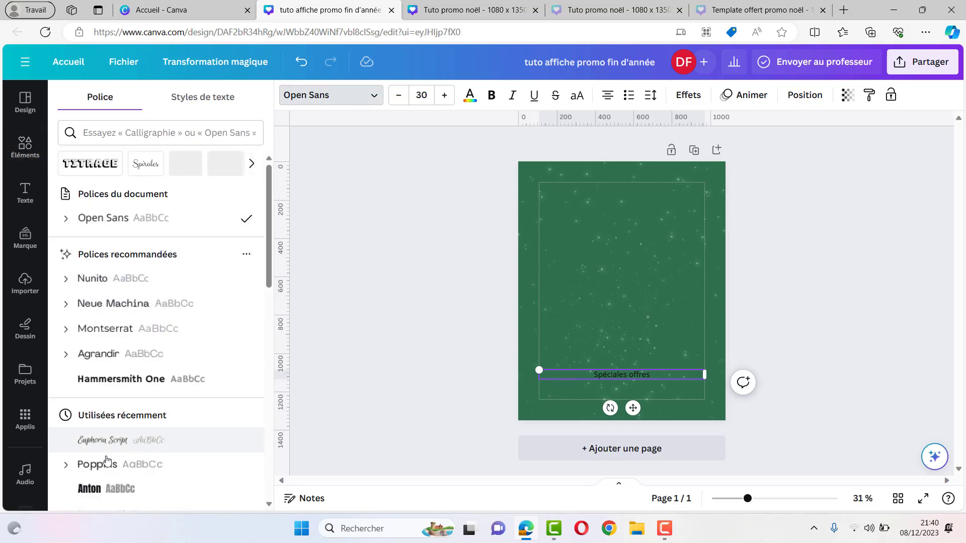
pyautogui.click(125, 466)
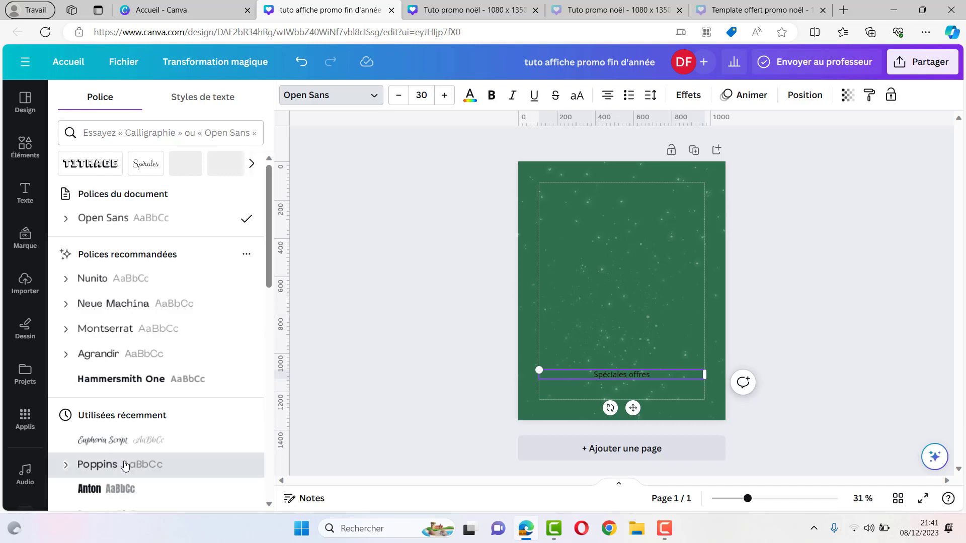
pyautogui.doubleClick(603, 374)
pyautogui.tripleClick(603, 374)
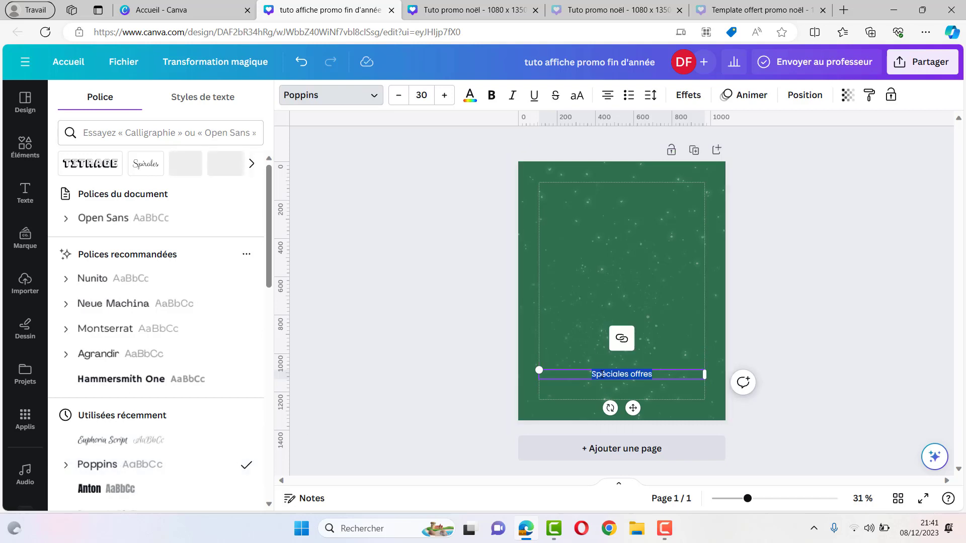
# Colour the "Spéciales offres" text white and move it to the upper part of the page, centred horizontally.
pyautogui.click(472, 98)
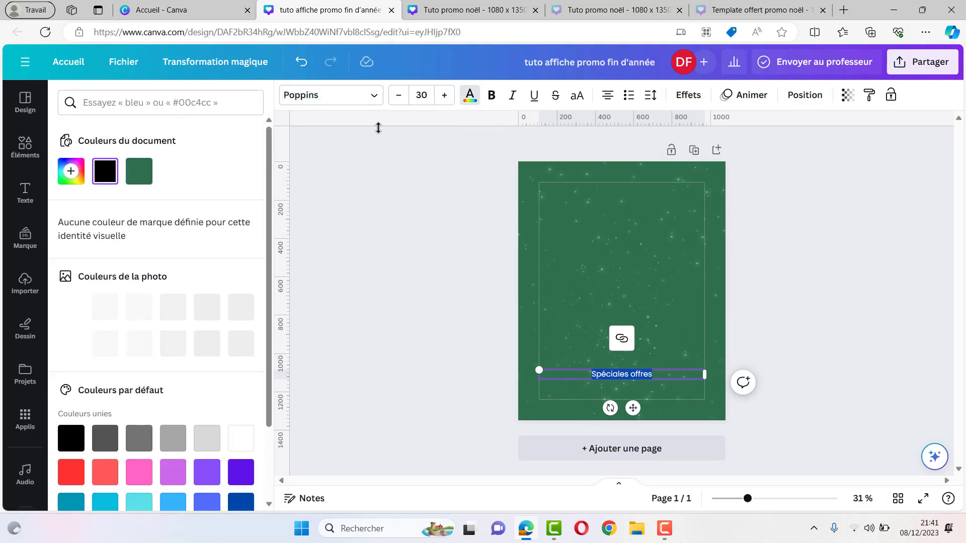
pyautogui.click(241, 438)
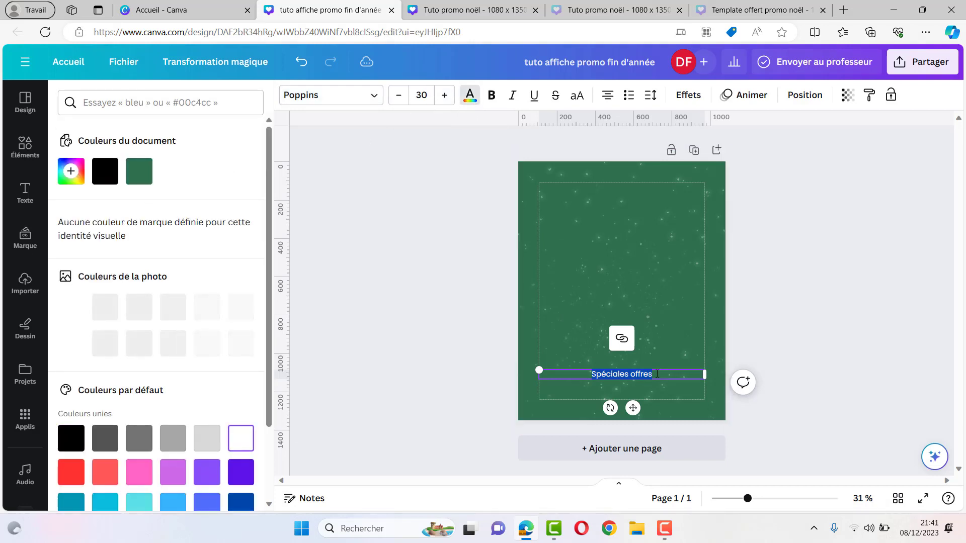
pyautogui.moveTo(632, 408); pyautogui.dragTo(631, 236)
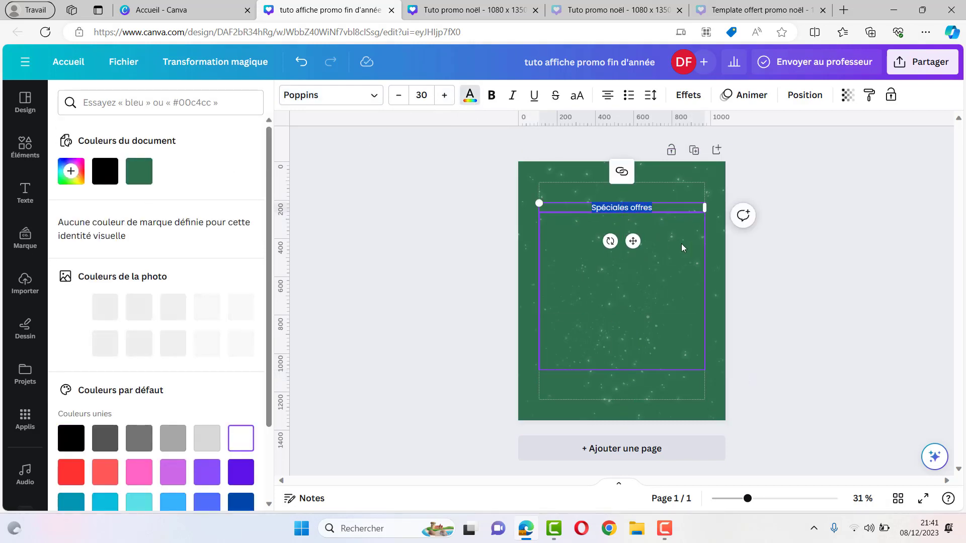
pyautogui.click(785, 264)
pyautogui.doubleClick(707, 194)
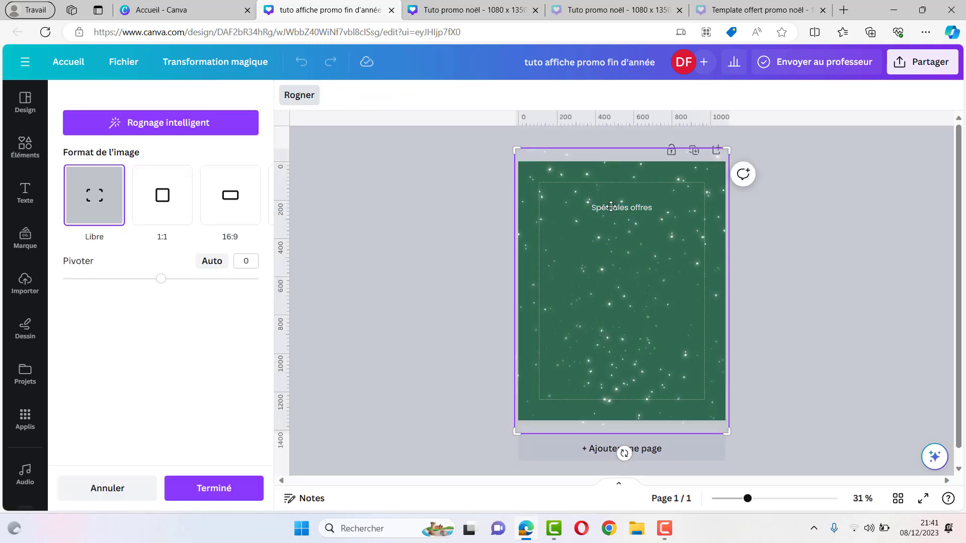
pyautogui.click(611, 210)
# Duplicate the "Spéciales offres" text directly below the original and rewrite the copy as "Fêtes de fin d’année".
pyautogui.click(601, 206)
pyautogui.click(600, 172)
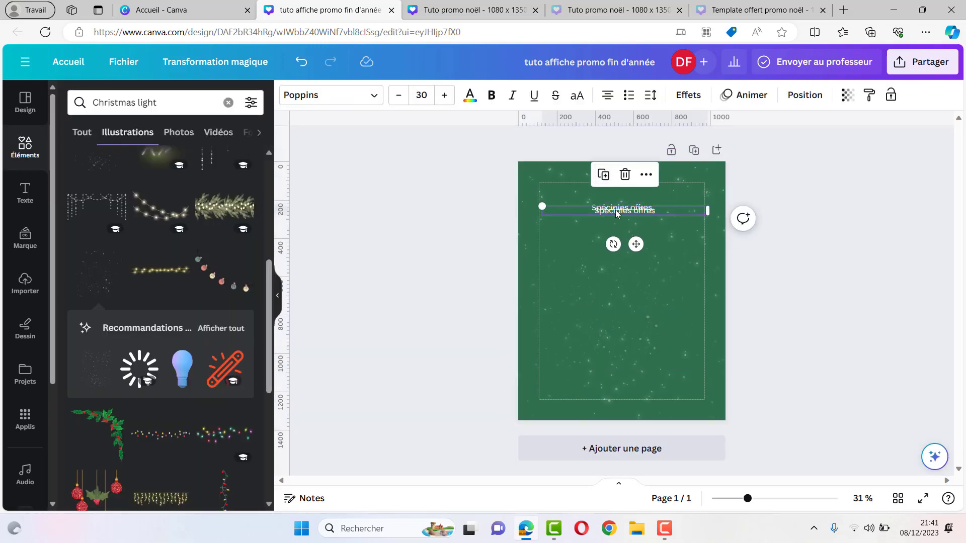
pyautogui.moveTo(616, 211); pyautogui.dragTo(614, 223)
pyautogui.doubleClick(602, 217)
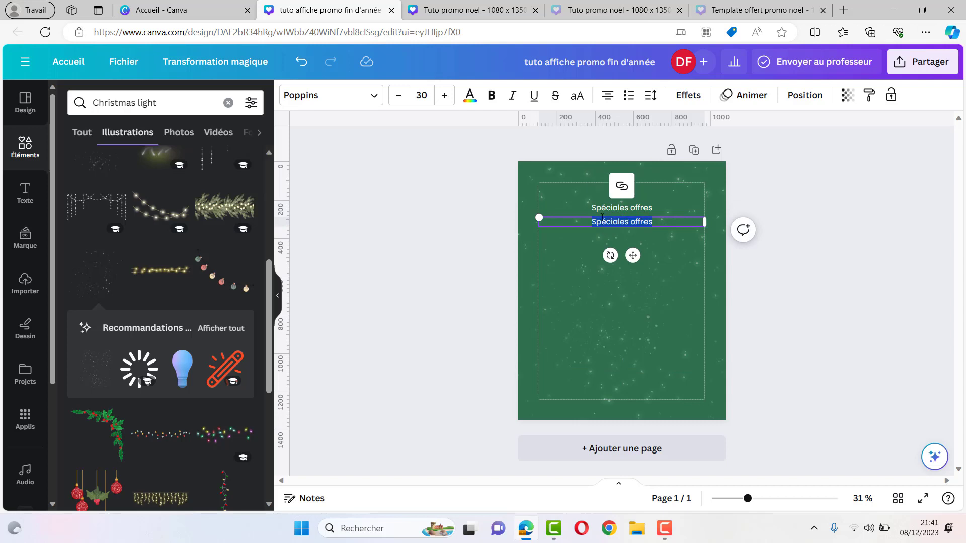
pyautogui.write('F')
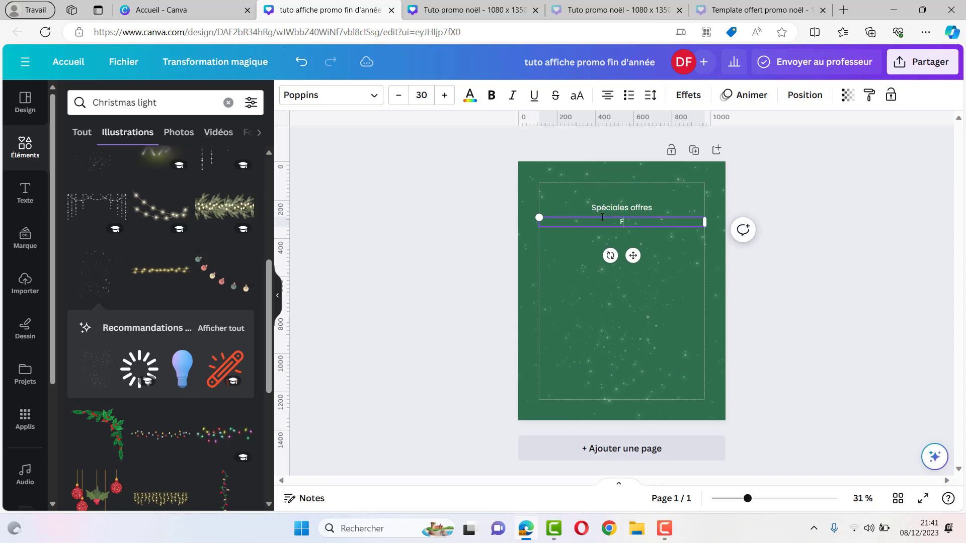
pyautogui.write('êtes de fin d’année')
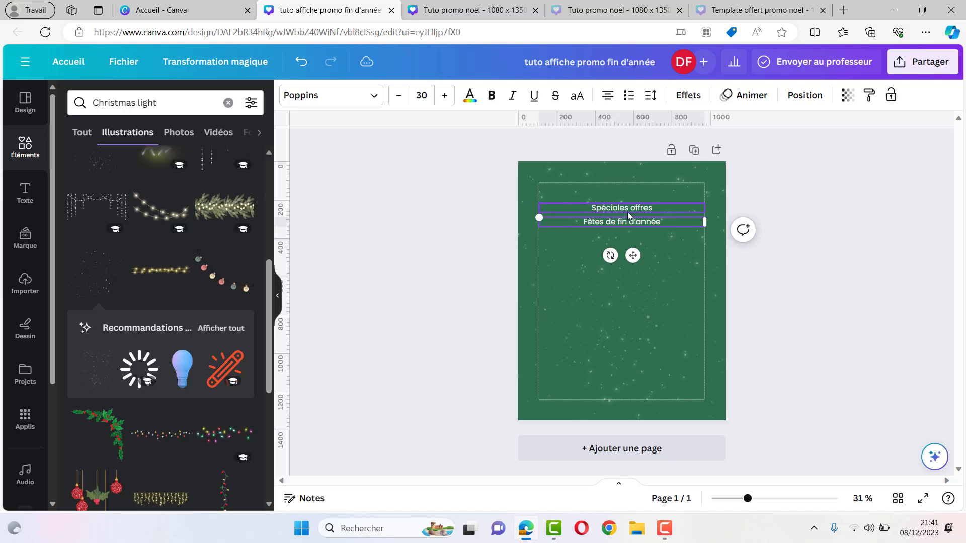
# Increase the font size of the "Fêtes de fin d’année" text to 81.
pyautogui.click(445, 95)
pyautogui.click(444, 95)
pyautogui.click(444, 95)
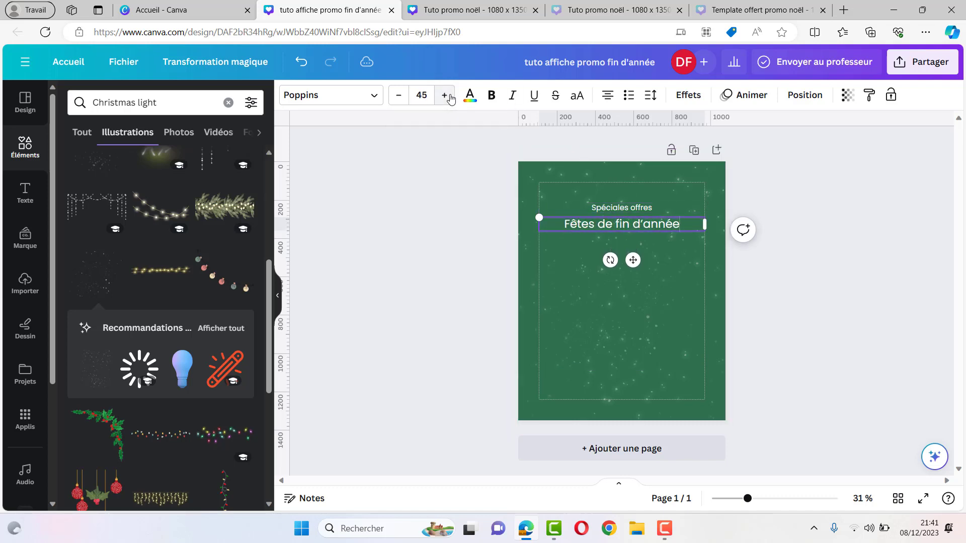
pyautogui.click(445, 95)
pyautogui.click(445, 95)
pyautogui.click(444, 95)
pyautogui.click(444, 95)
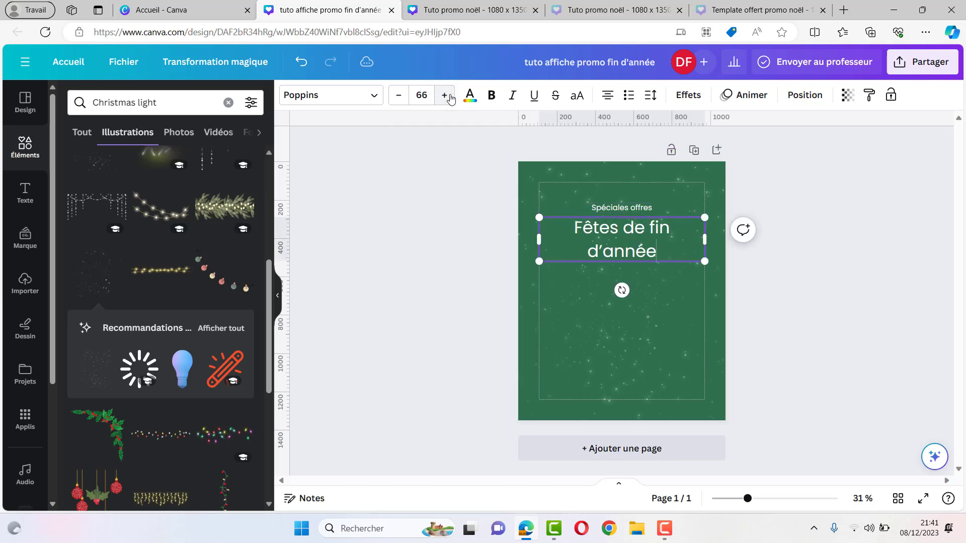
pyautogui.click(445, 95)
pyautogui.click(445, 95)
pyautogui.click(398, 95)
pyautogui.click(399, 95)
pyautogui.click(398, 96)
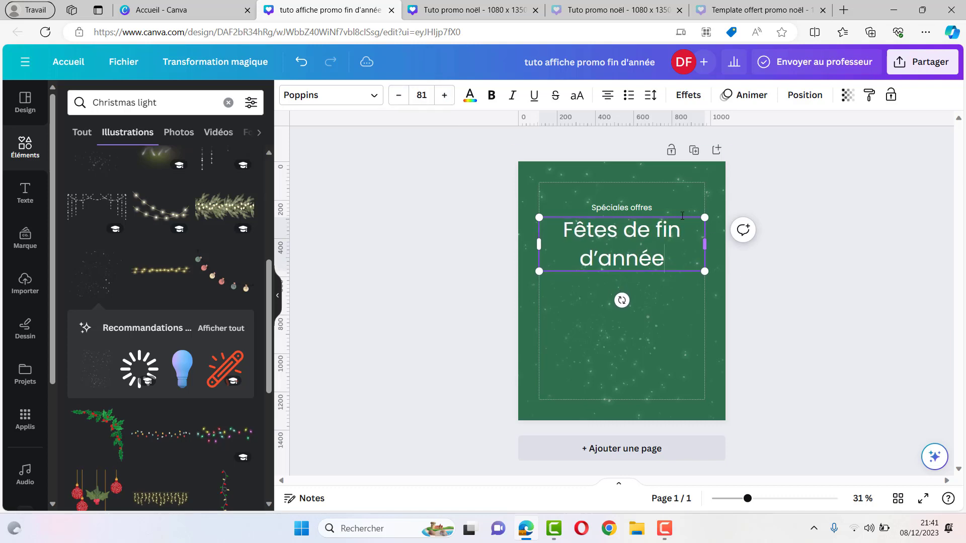
# Set the heading's line spacing to 1.01, then narrow its text box to fit the words and centre it under "Spéciales offres".
pyautogui.click(649, 95)
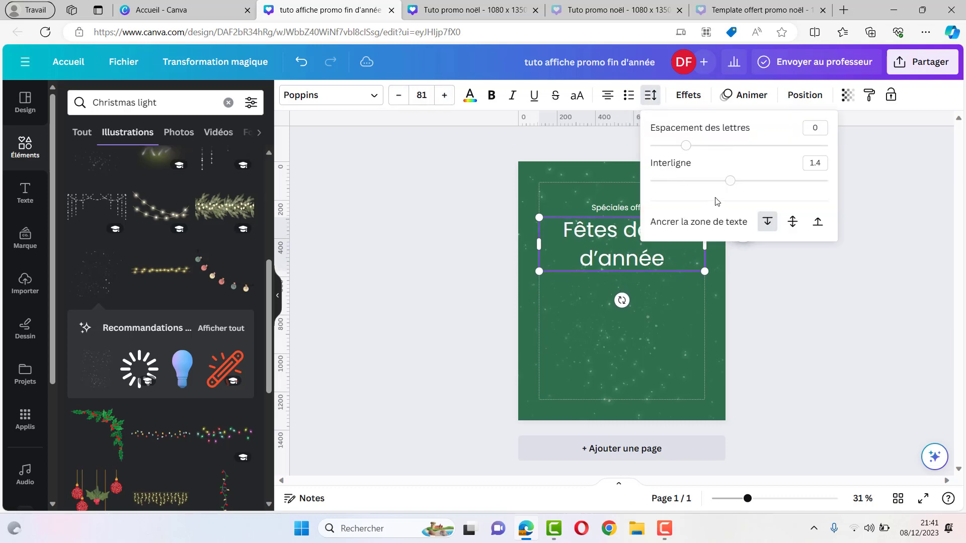
pyautogui.moveTo(732, 184); pyautogui.dragTo(699, 185)
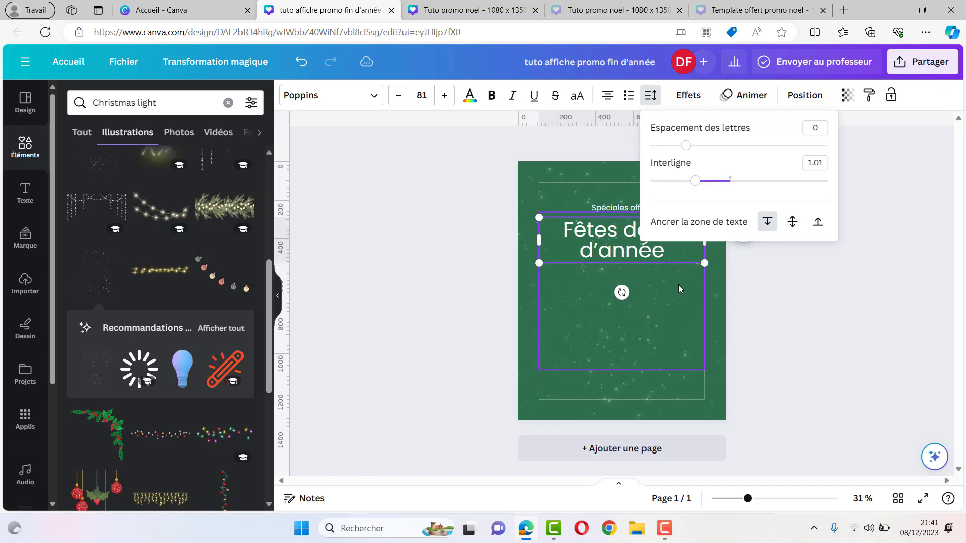
pyautogui.moveTo(704, 244); pyautogui.dragTo(623, 236)
pyautogui.click(814, 181)
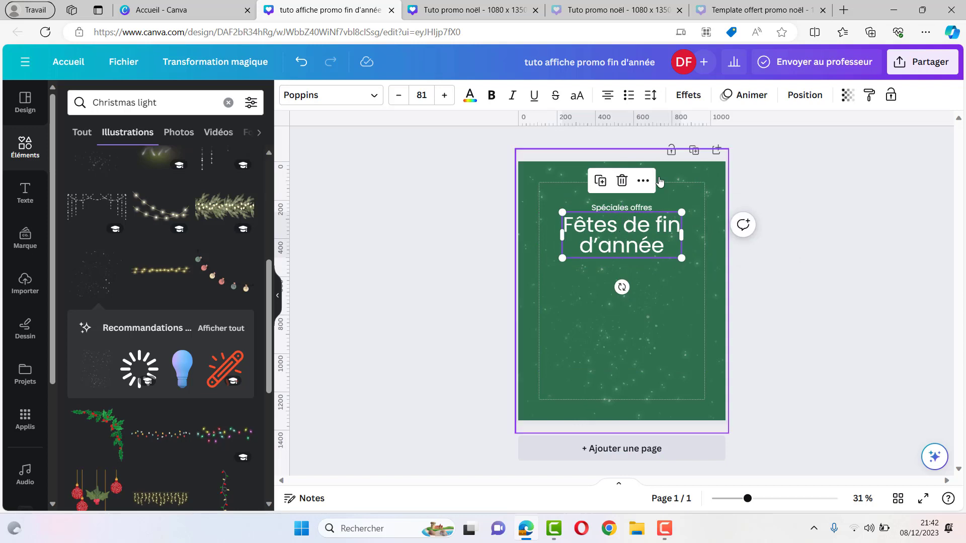
# Apply the Élévation effect to the "Fêtes de fin d’année" heading with an intensity of 100.
pyautogui.click(688, 95)
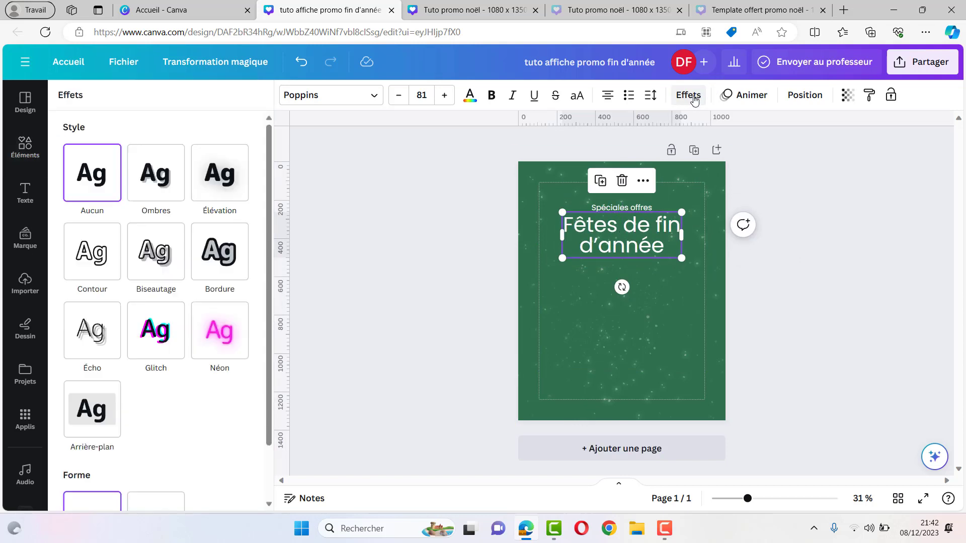
pyautogui.click(234, 177)
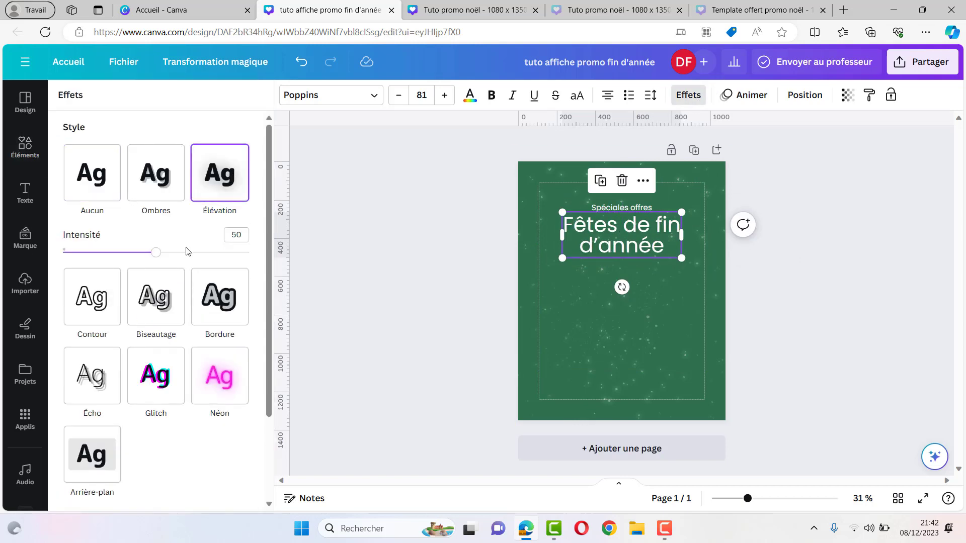
pyautogui.moveTo(157, 256); pyautogui.dragTo(325, 237)
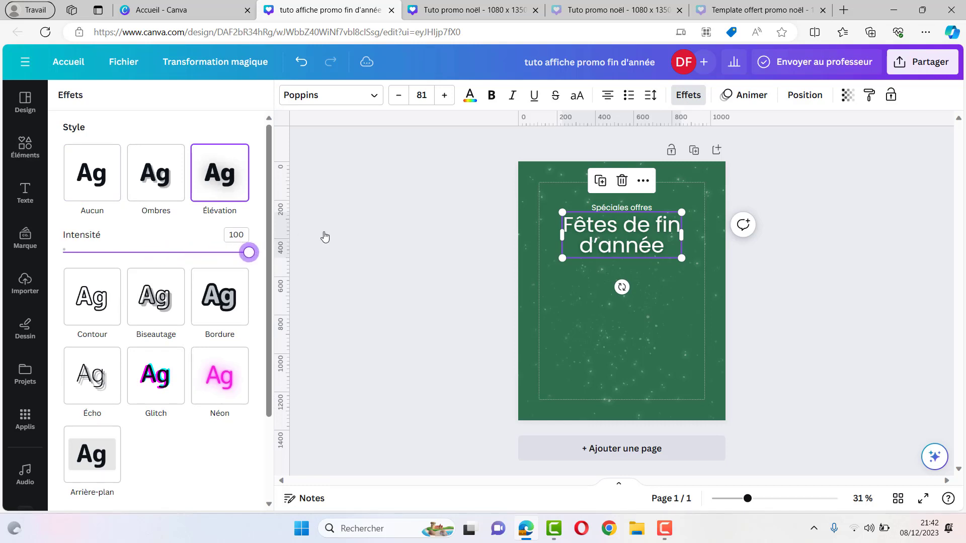
pyautogui.click(579, 298)
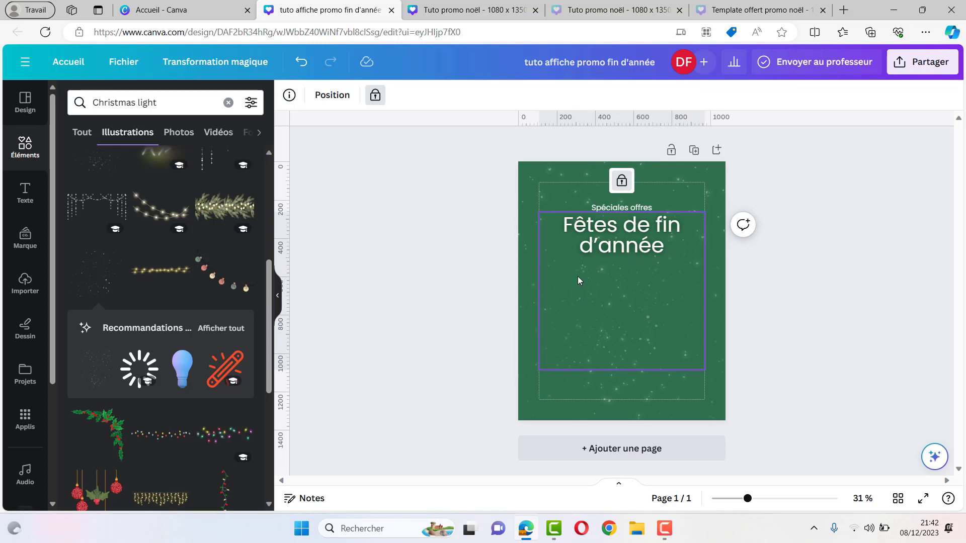
# Search the illustrations for "brush" and add a slanted white brush stroke to the page.
pyautogui.click(229, 102)
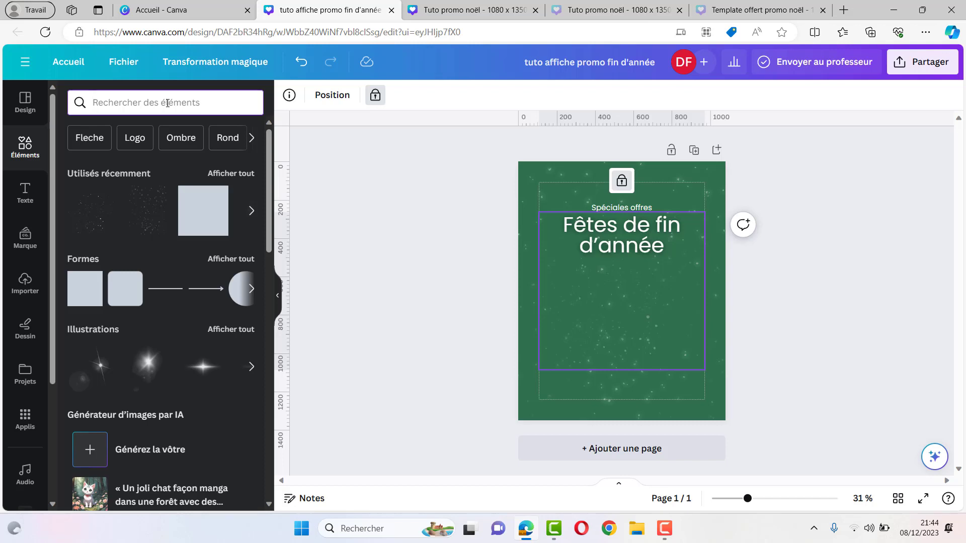
pyautogui.write('brush')
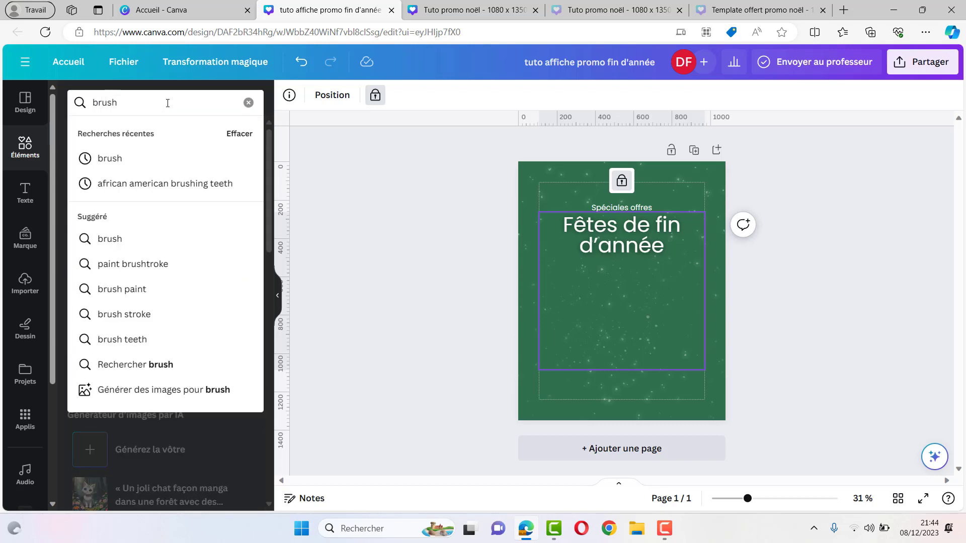
pyautogui.press('Return')
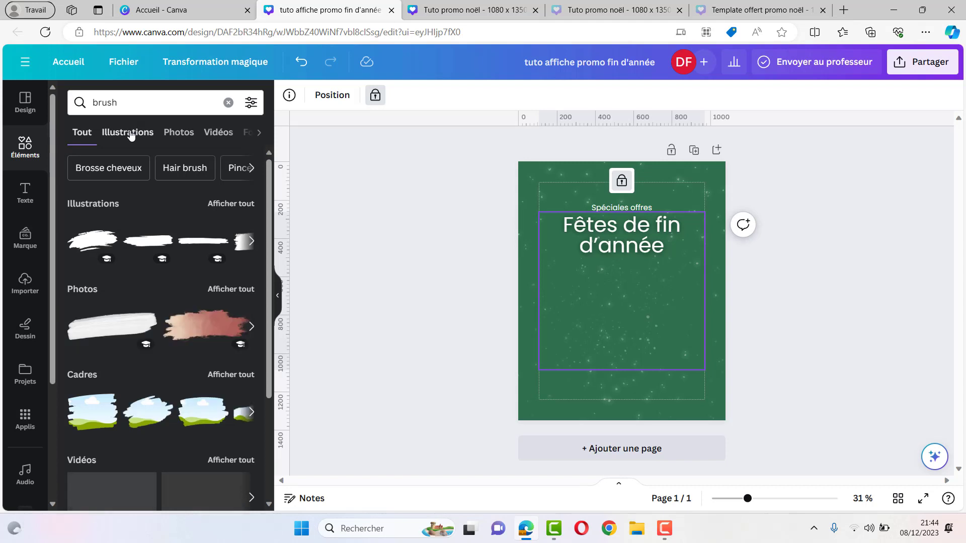
pyautogui.click(126, 133)
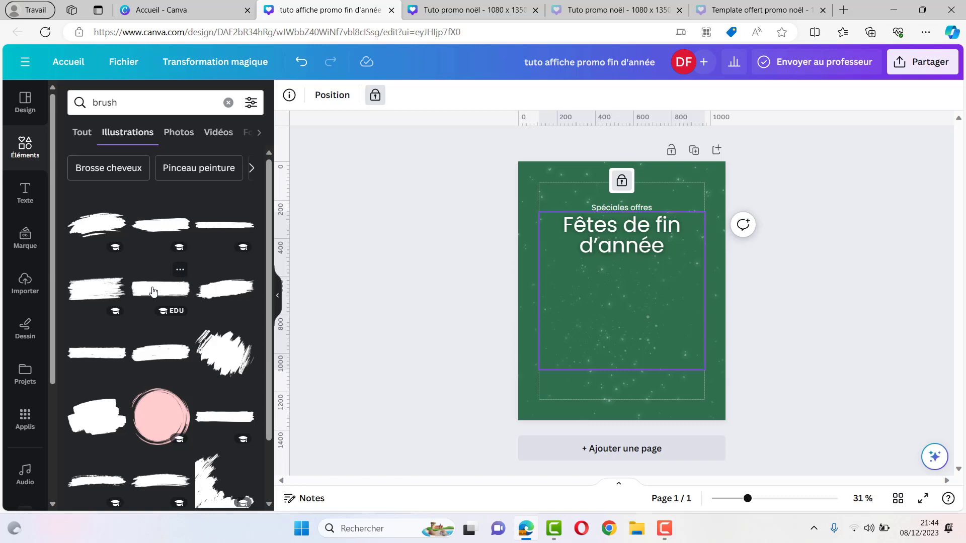
pyautogui.click(213, 294)
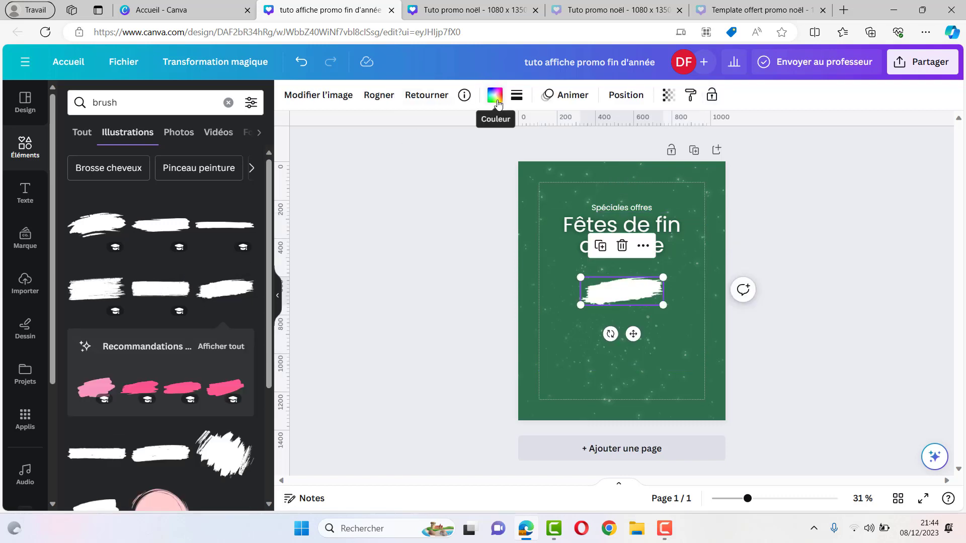
# Move the white brush stroke up so it sits centred directly beneath the "Fêtes de fin d’année" heading.
pyautogui.click(494, 95)
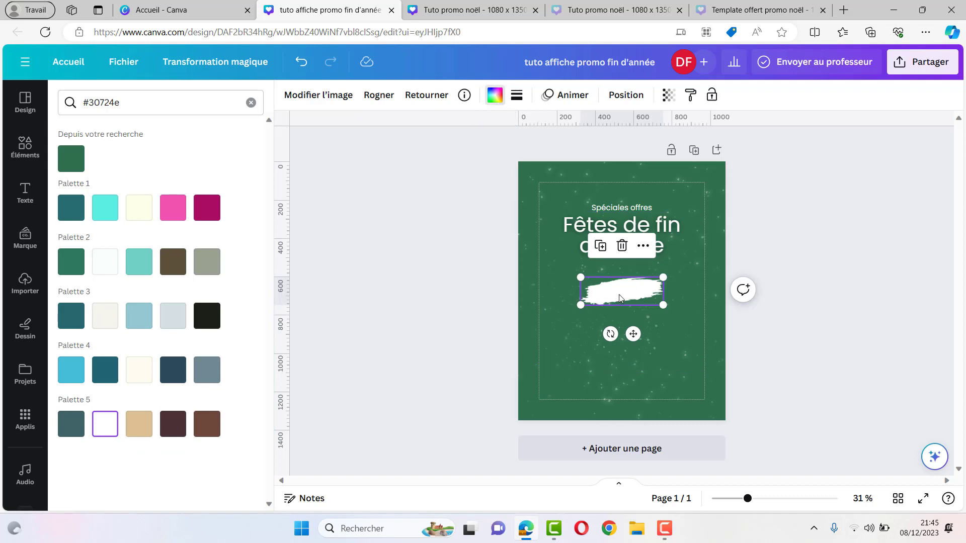
pyautogui.moveTo(619, 299); pyautogui.dragTo(620, 277)
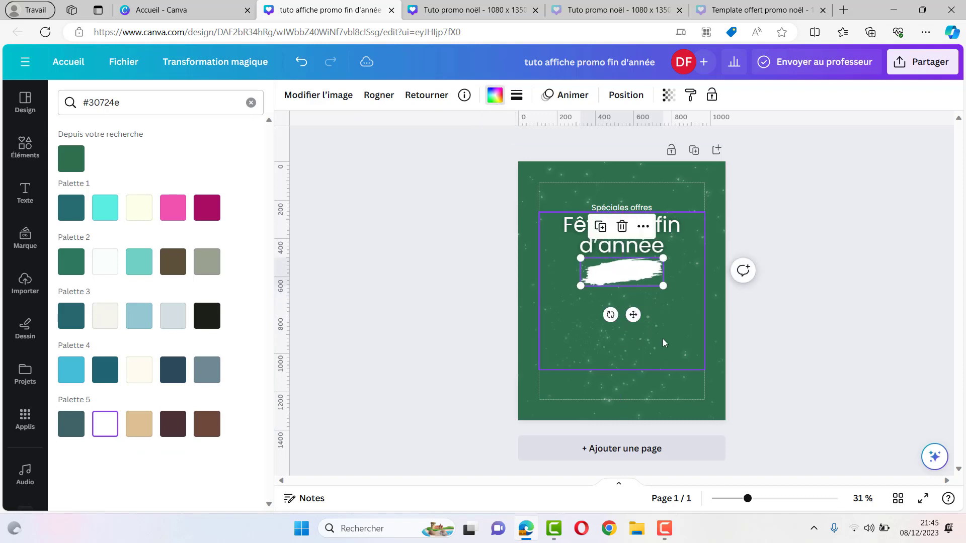
pyautogui.click(663, 340)
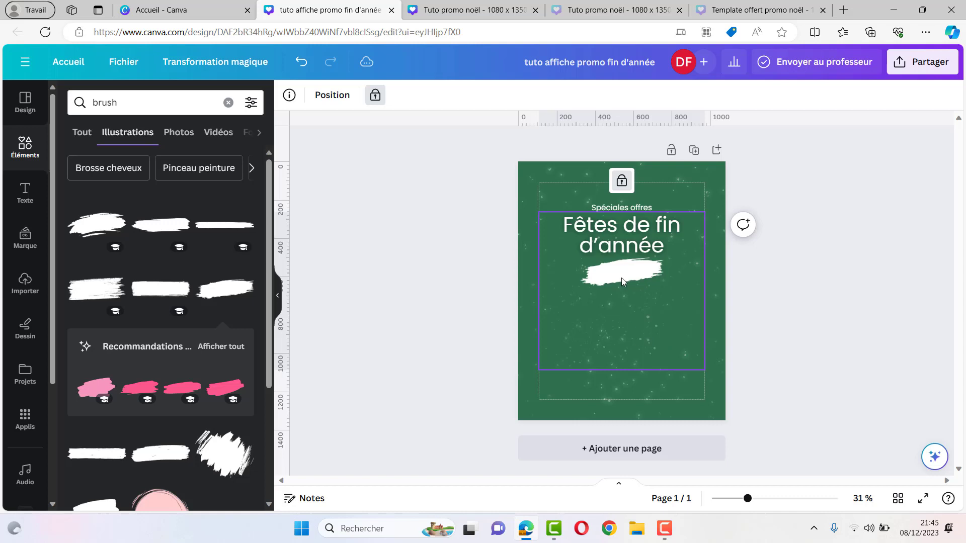
# Duplicate the "Fêtes de fin d’année" heading and replace the copy's text with "Promo".
pyautogui.click(603, 224)
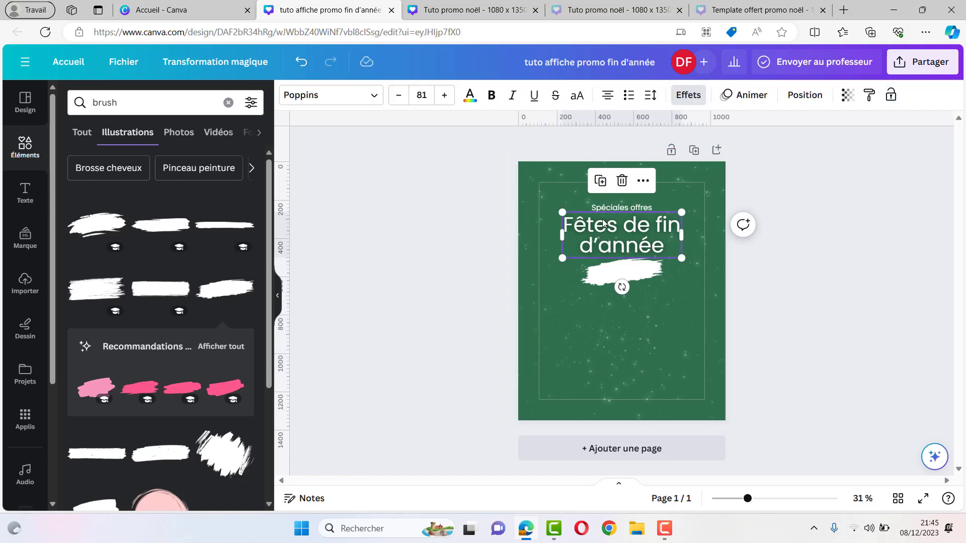
pyautogui.moveTo(603, 224); pyautogui.dragTo(603, 249)
pyautogui.doubleClick(611, 245)
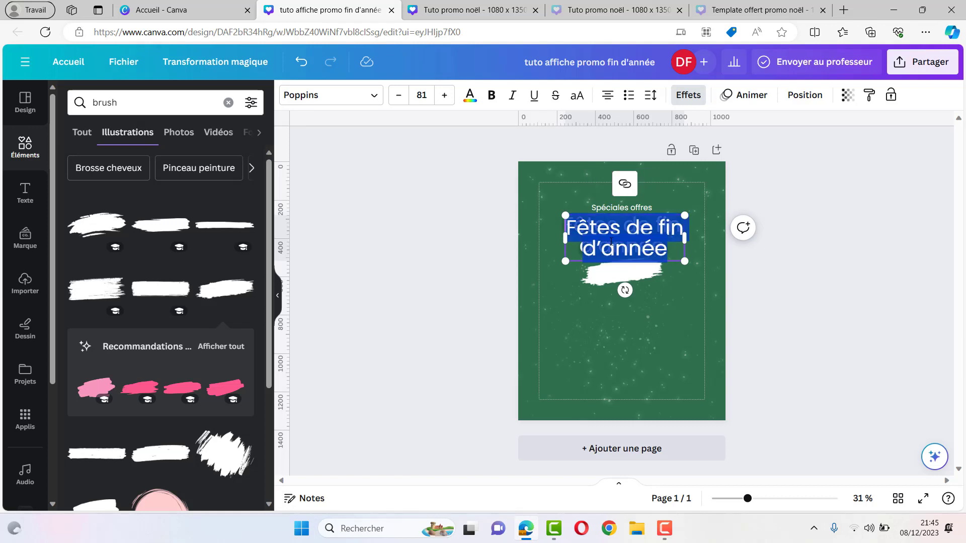
pyautogui.press('Escape')
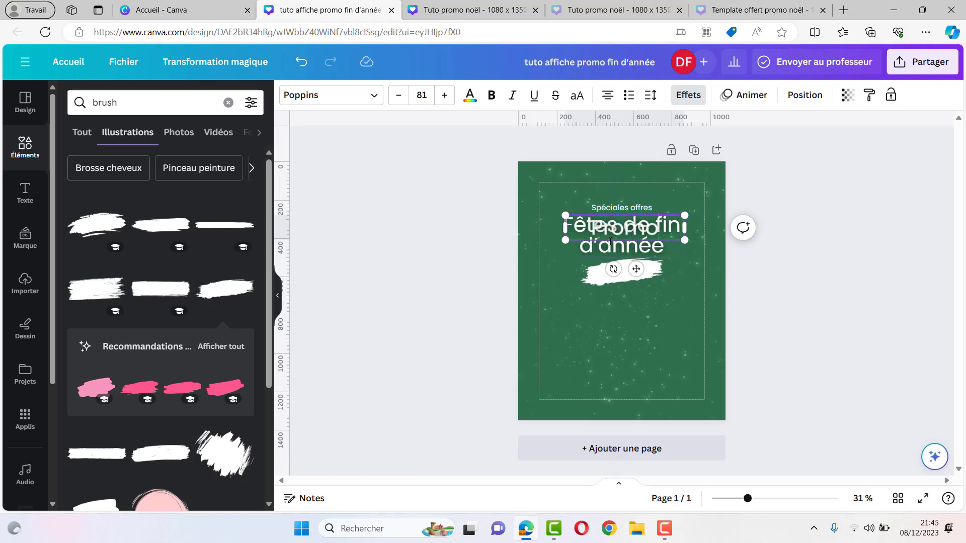
# Remove the effect from the "Promo" text and change its font to Euphoria Script.
pyautogui.click(688, 95)
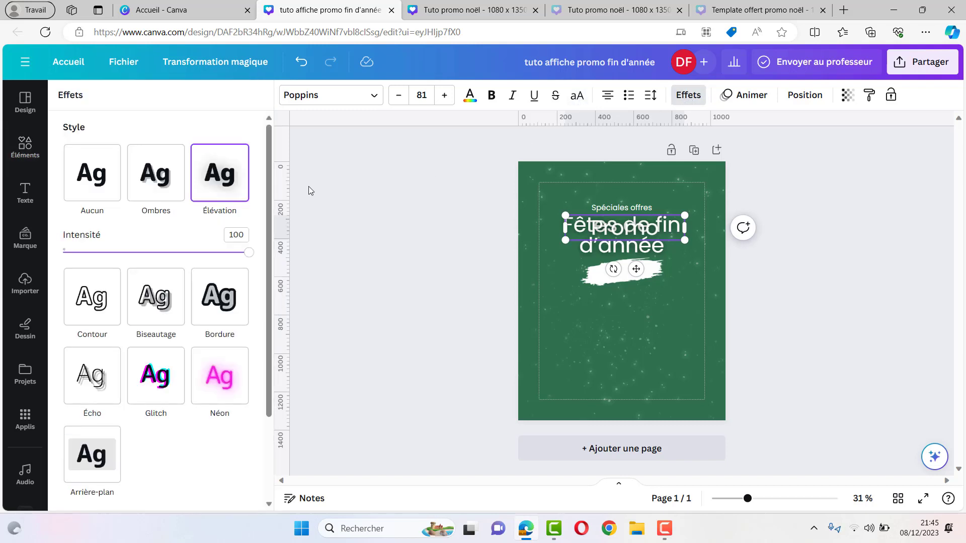
pyautogui.click(97, 185)
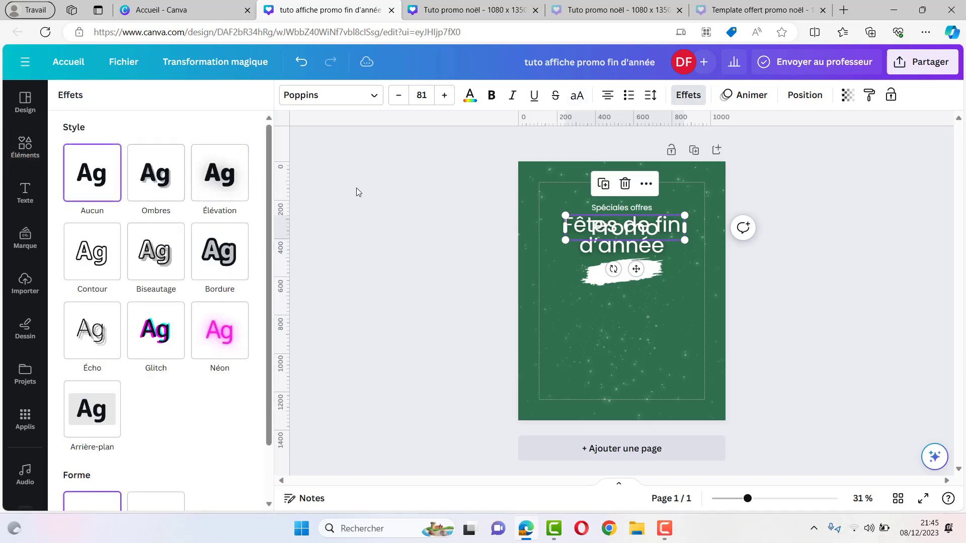
pyautogui.click(375, 97)
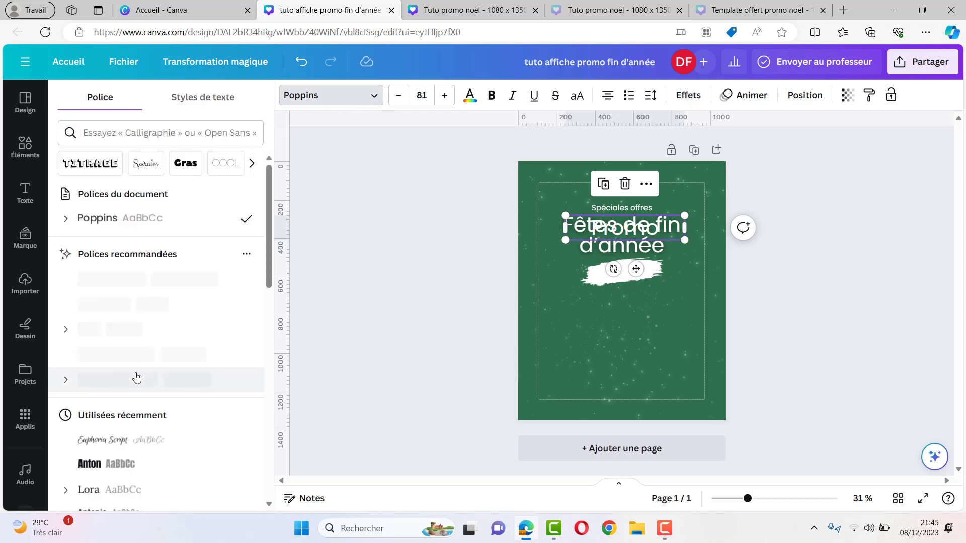
pyautogui.click(135, 440)
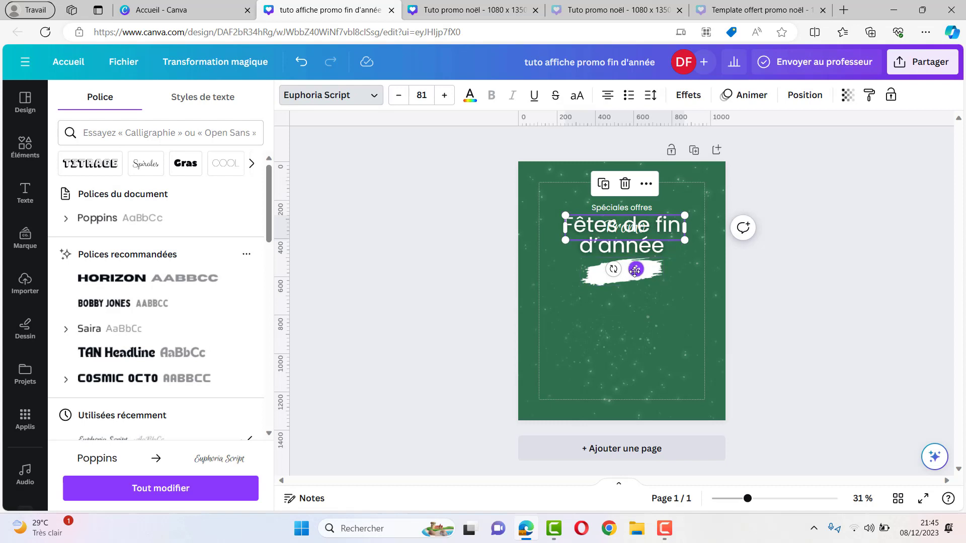
# Move the "Promo" text onto the white brush stroke and colour it with the document's dark green.
pyautogui.moveTo(635, 270); pyautogui.dragTo(632, 315)
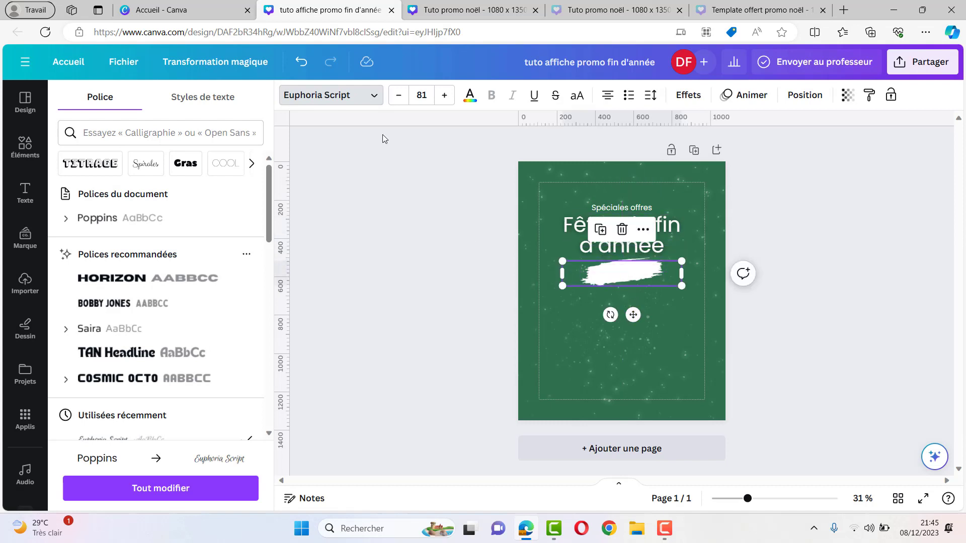
pyautogui.click(470, 101)
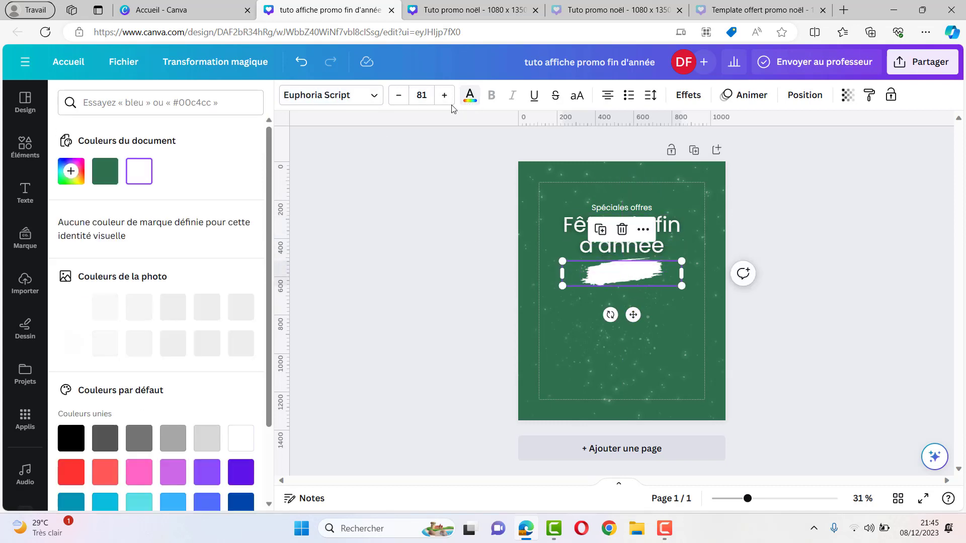
pyautogui.click(107, 175)
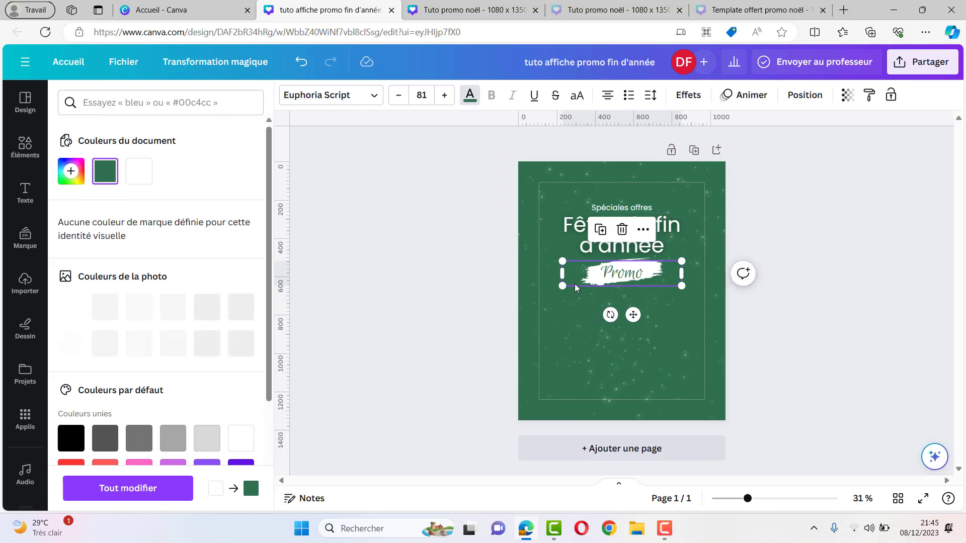
pyautogui.click(581, 314)
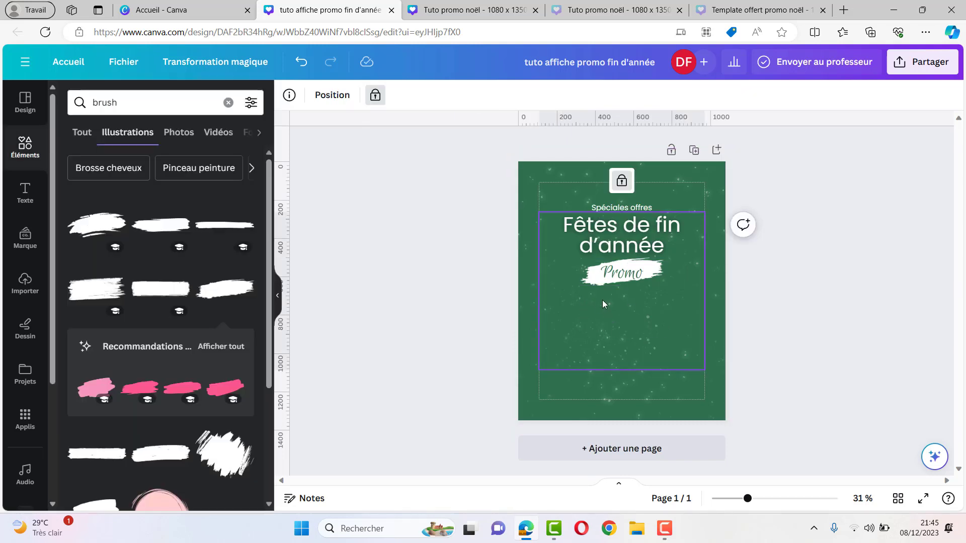
# Duplicate the "Fêtes de fin d’année" heading below the brush stroke and replace the copy's text with "-30%".
pyautogui.click(605, 230)
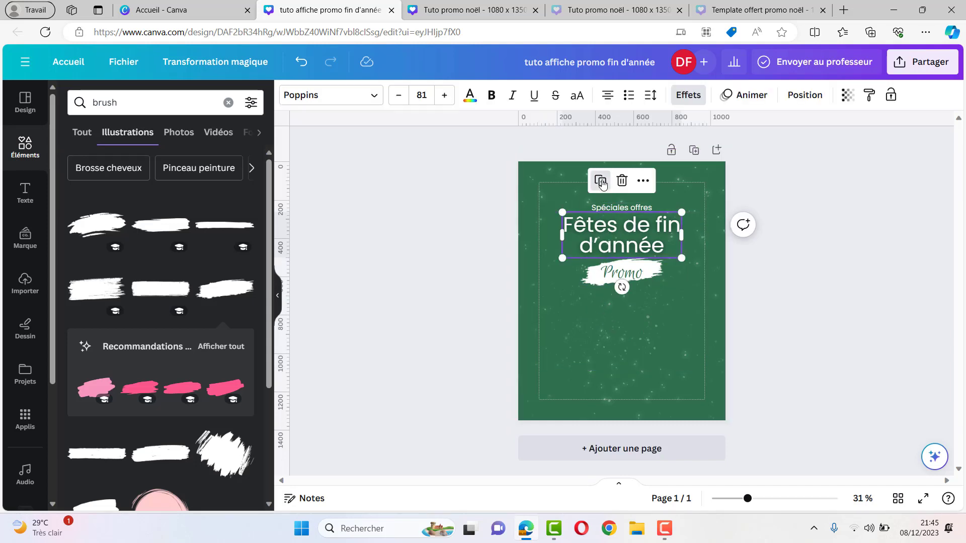
pyautogui.moveTo(614, 254); pyautogui.dragTo(616, 334)
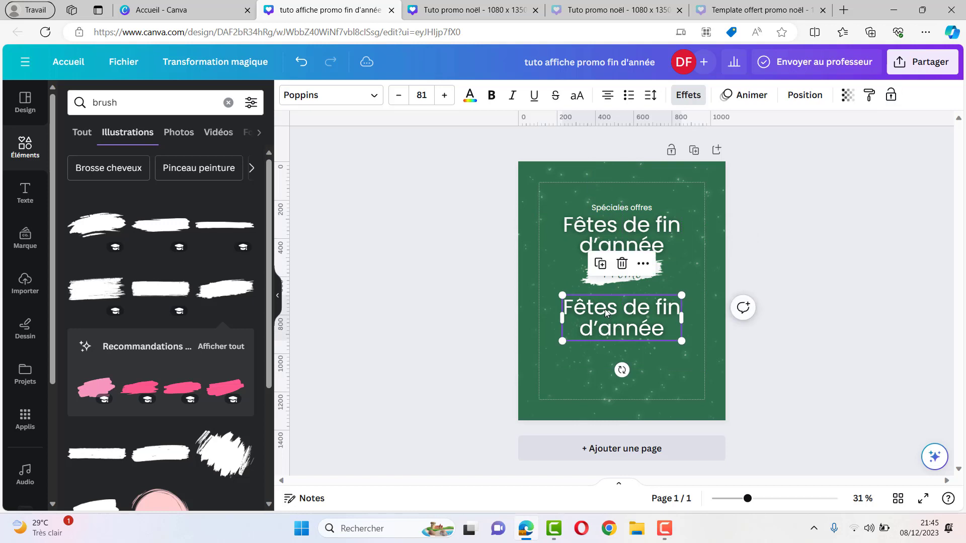
pyautogui.click(606, 309)
pyautogui.write('30')
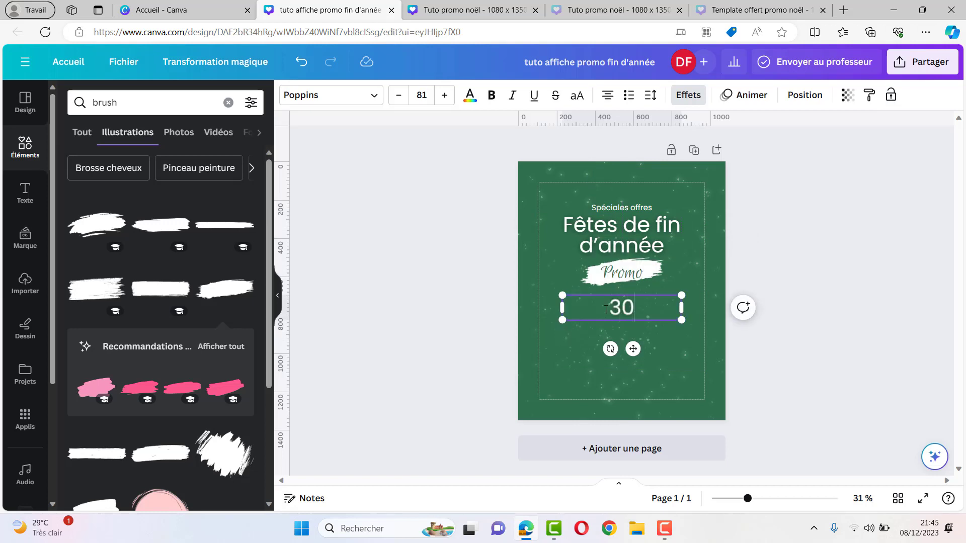
pyautogui.write('0%')
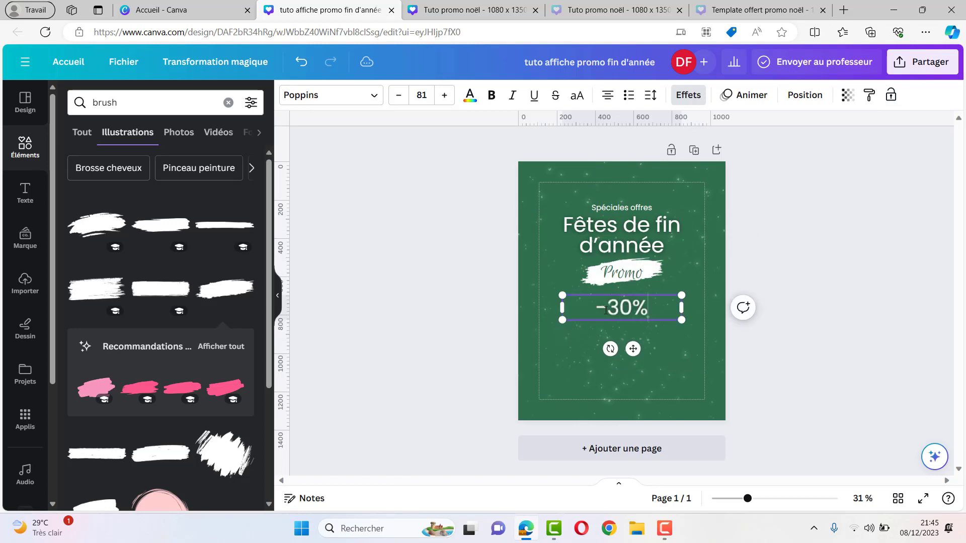
# Duplicate the "Spéciales offres" text, place the copy just beneath "-30%" and replace its wording with "Sur tous nos produits".
pyautogui.click(618, 206)
pyautogui.moveTo(617, 207); pyautogui.dragTo(619, 210)
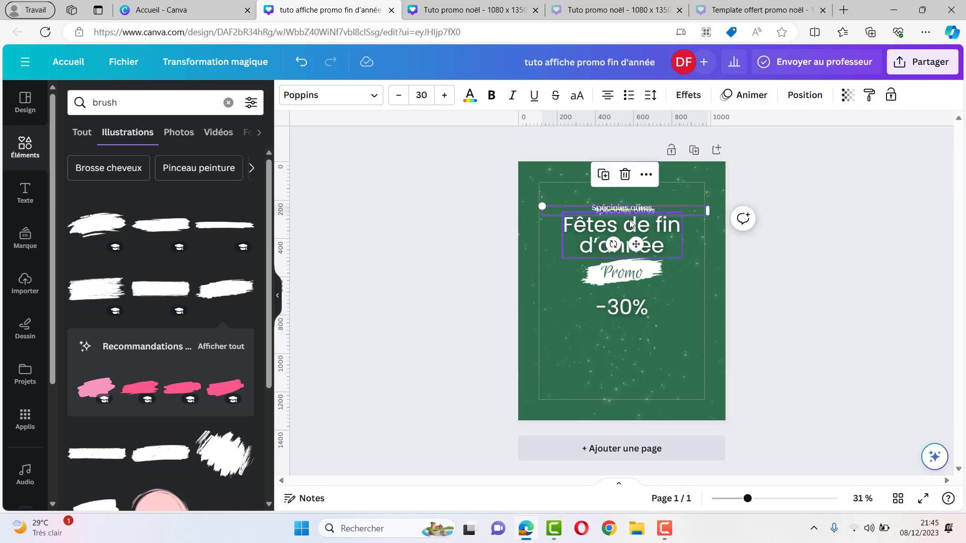
pyautogui.moveTo(638, 243); pyautogui.dragTo(638, 356)
pyautogui.click(616, 326)
pyautogui.write('Sur tous nos produits')
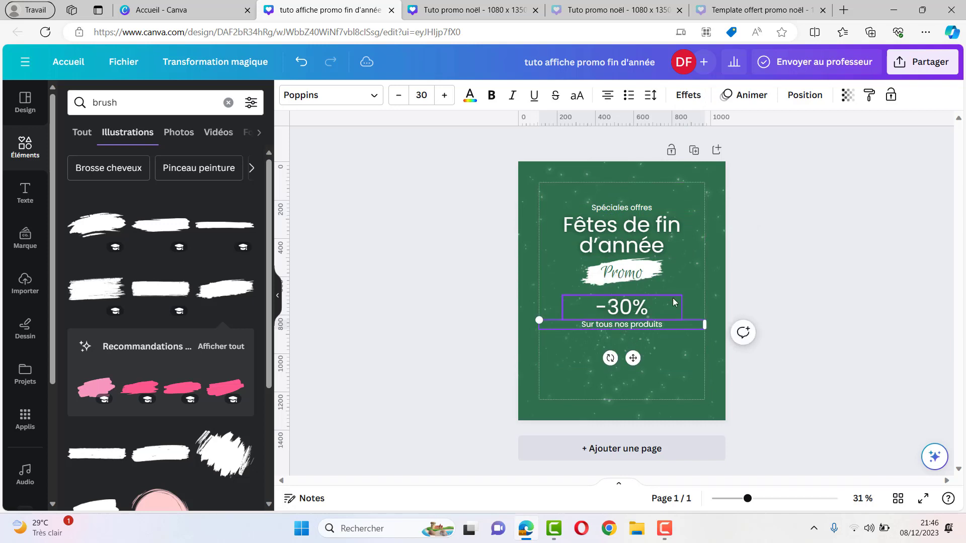
pyautogui.click(672, 301)
pyautogui.click(632, 324)
pyautogui.moveTo(633, 358); pyautogui.dragTo(634, 352)
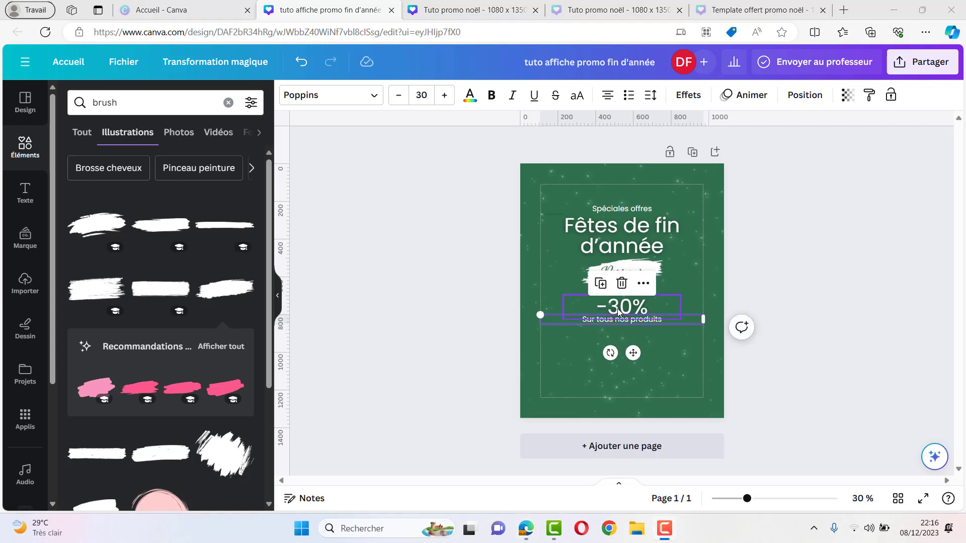
pyautogui.click(662, 345)
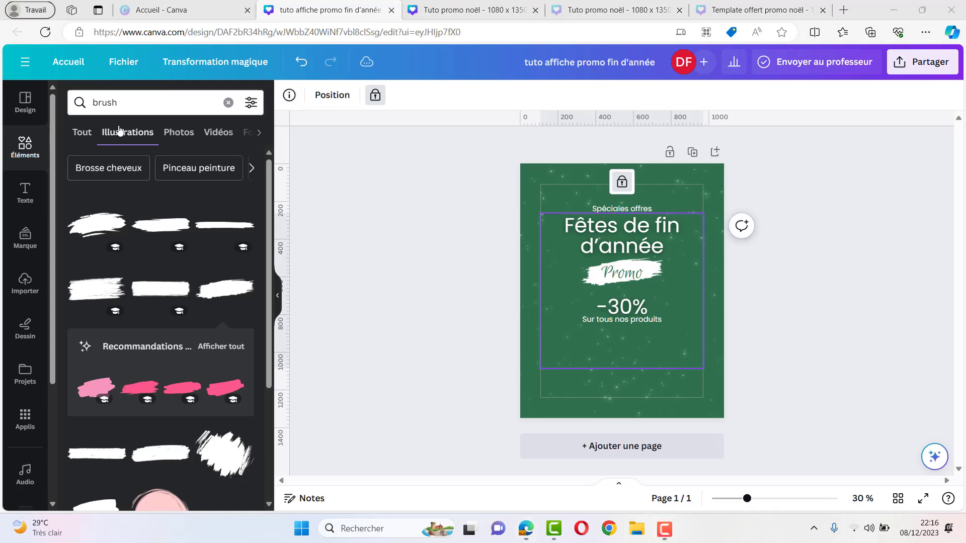
# Add a square shape and resize it into a rectangle about 478 px wide framing "-30%" and "Sur tous nos produits".
pyautogui.click(228, 103)
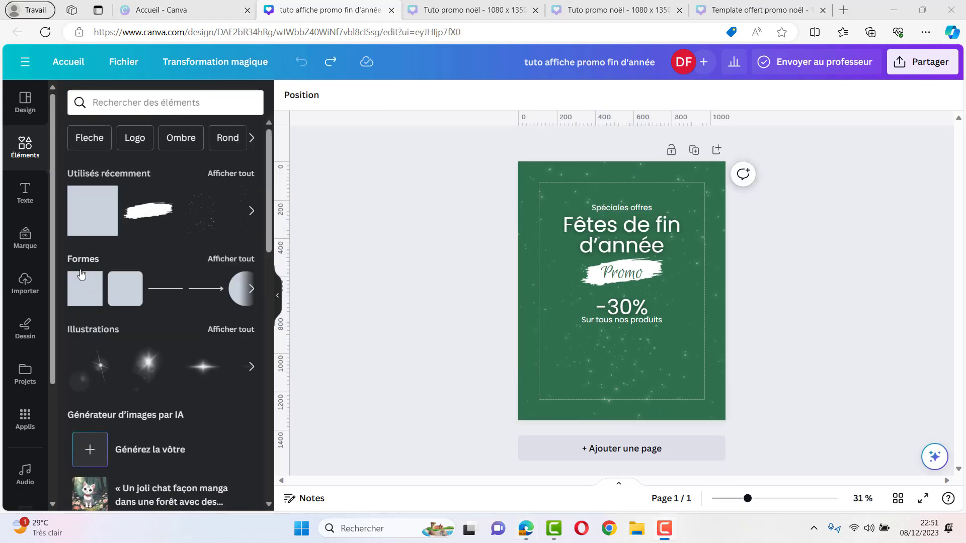
pyautogui.click(81, 282)
pyautogui.moveTo(635, 297); pyautogui.dragTo(622, 322)
pyautogui.moveTo(638, 317); pyautogui.dragTo(668, 316)
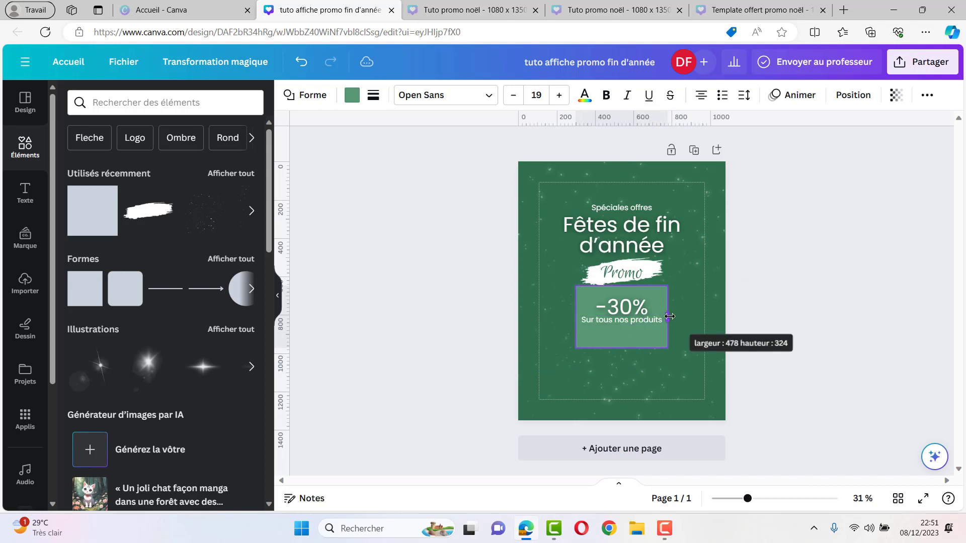
pyautogui.moveTo(622, 286); pyautogui.dragTo(624, 290)
pyautogui.moveTo(622, 348); pyautogui.dragTo(622, 330)
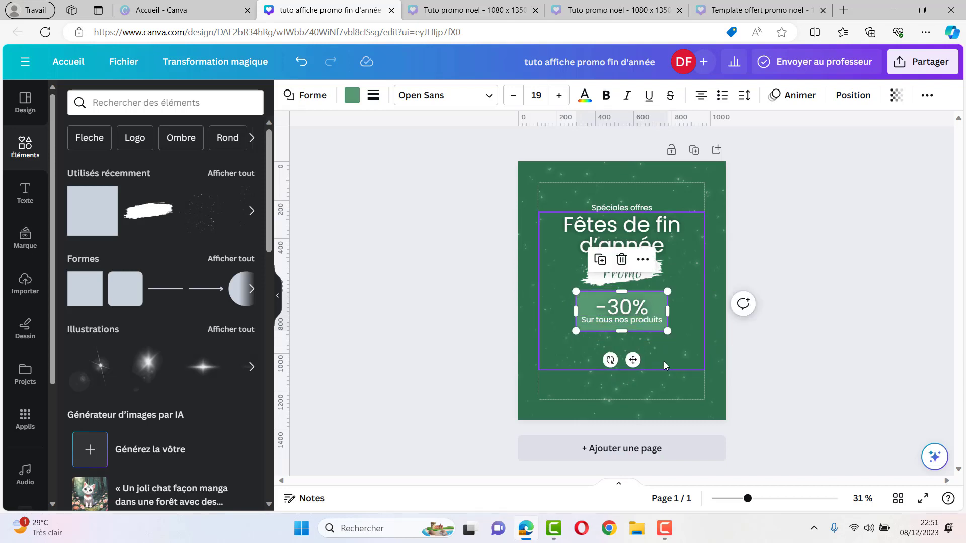
pyautogui.click(755, 238)
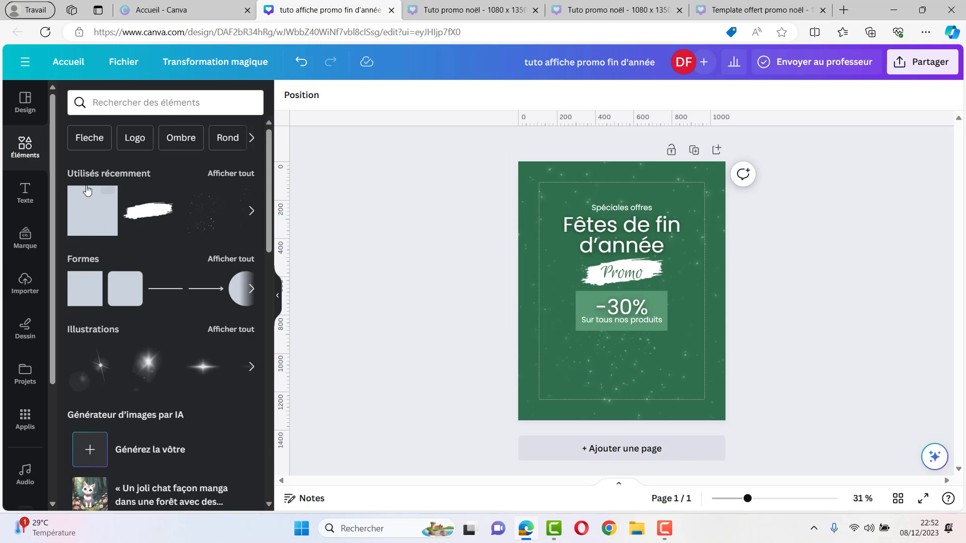
# Search the illustrations for "logo whatsapp" and add a black-and-white WhatsApp icon to the page.
pyautogui.click(165, 103)
pyautogui.write('logo what')
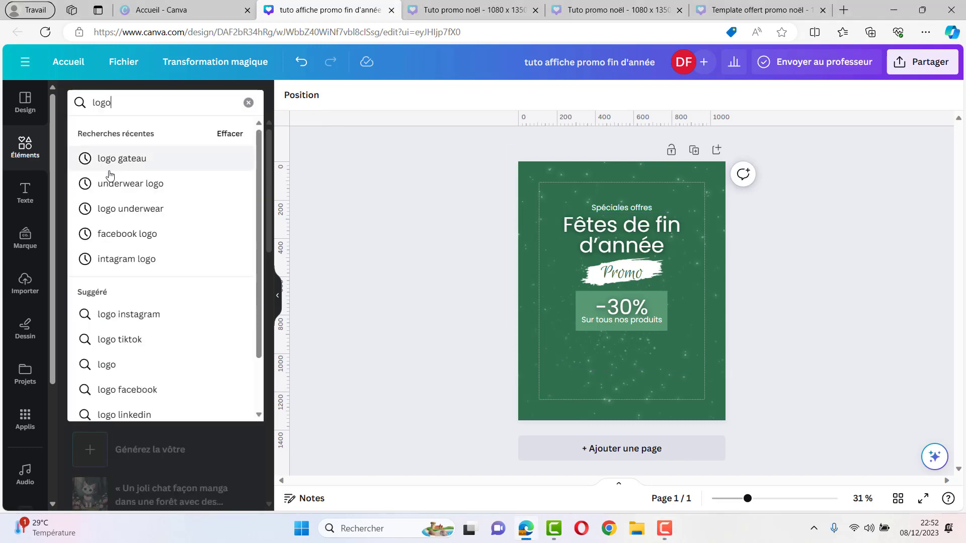
pyautogui.click(129, 153)
pyautogui.click(127, 132)
pyautogui.scroll(-5, 168, 275)
pyautogui.scroll(5, 169, 275)
pyautogui.click(164, 222)
# Search the illustrations for "logo web site".
pyautogui.tripleClick(103, 102)
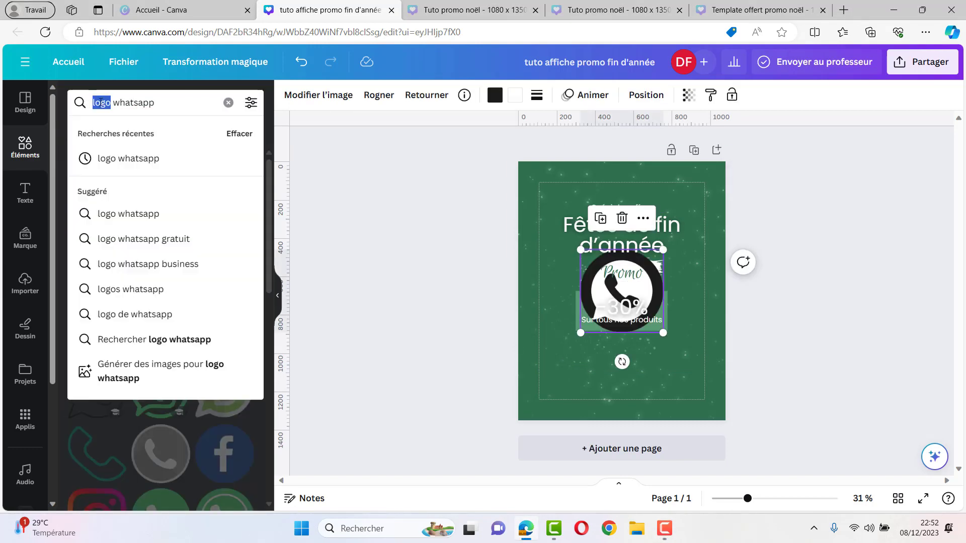
pyautogui.write('logo web site')
pyautogui.press('Return')
pyautogui.scroll(-4, 145, 225)
pyautogui.click(97, 188)
pyautogui.moveTo(653, 294); pyautogui.dragTo(694, 340)
pyautogui.press('Delete')
# Add the round black globe icon, place it beside the WhatsApp icon and shrink both icons together.
pyautogui.scroll(-2, 146, 252)
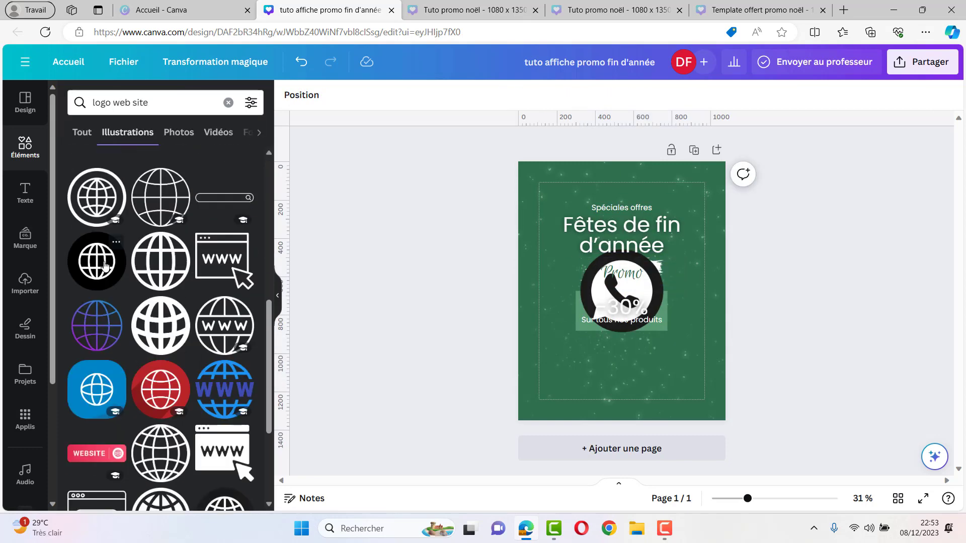
pyautogui.click(96, 262)
pyautogui.moveTo(629, 296); pyautogui.dragTo(658, 354)
pyautogui.moveTo(597, 296); pyautogui.dragTo(551, 366)
pyautogui.keyDown('shift'); pyautogui.click(676, 365); pyautogui.keyUp('shift')
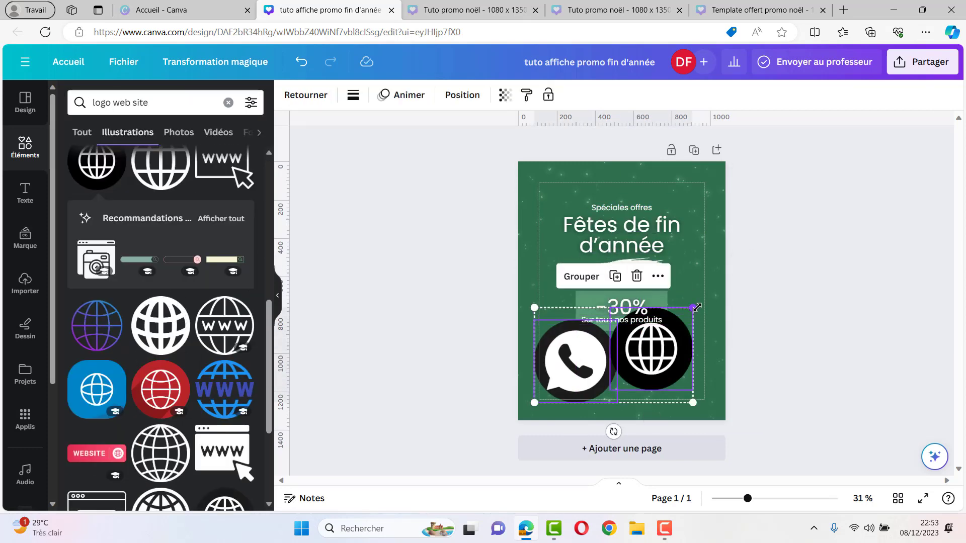
pyautogui.moveTo(696, 307); pyautogui.dragTo(588, 347)
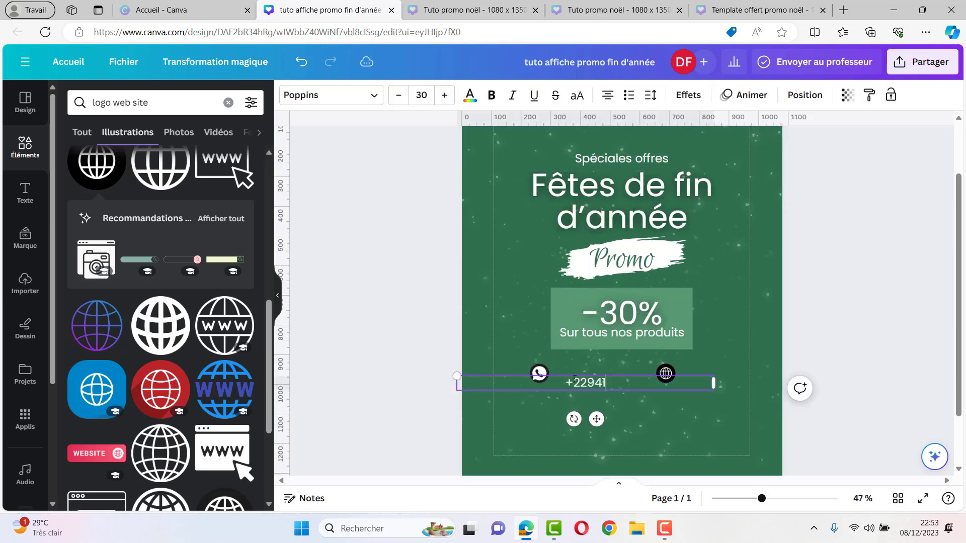
# Enter the contact phone number in the text beside the WhatsApp icon.
pyautogui.write('179494')
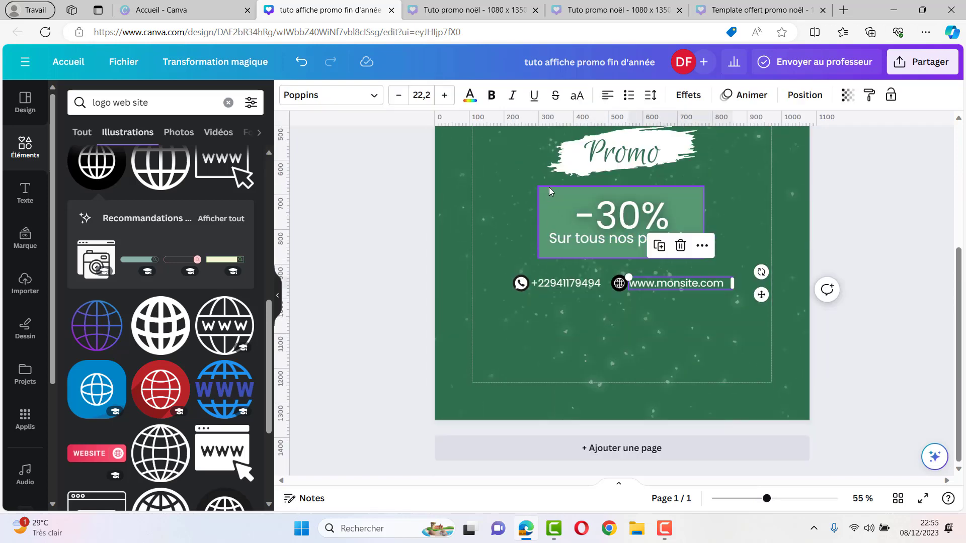
pyautogui.click(548, 187)
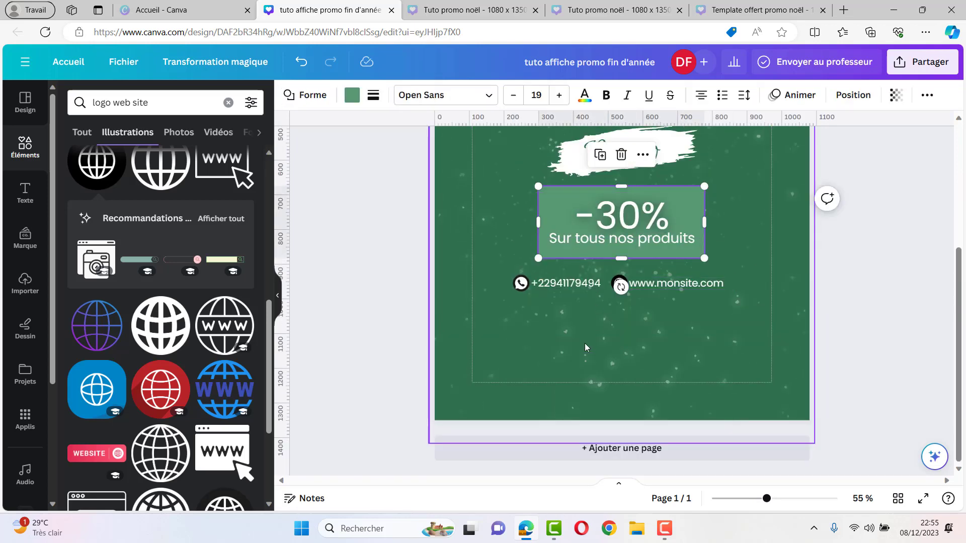
pyautogui.click(862, 288)
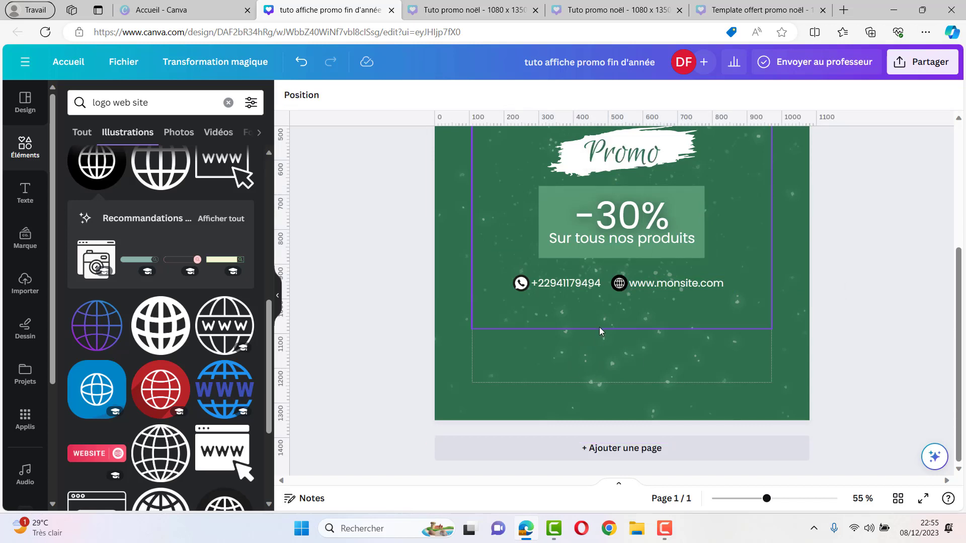
# Replace the element search with "Christmas trees".
pyautogui.click(136, 106)
pyautogui.moveTo(135, 107); pyautogui.dragTo(2, 140)
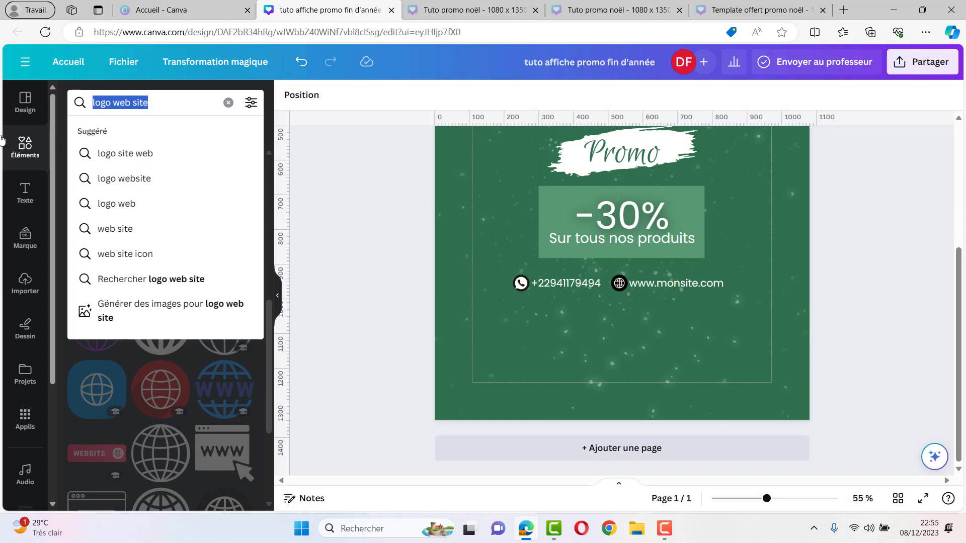
pyautogui.write('cht')
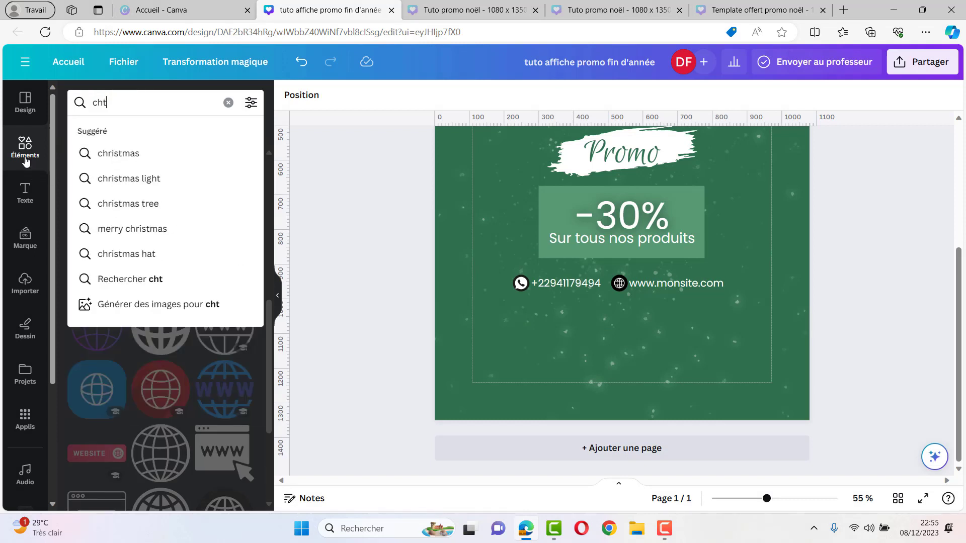
pyautogui.press('BackSpace')
pyautogui.write('ris')
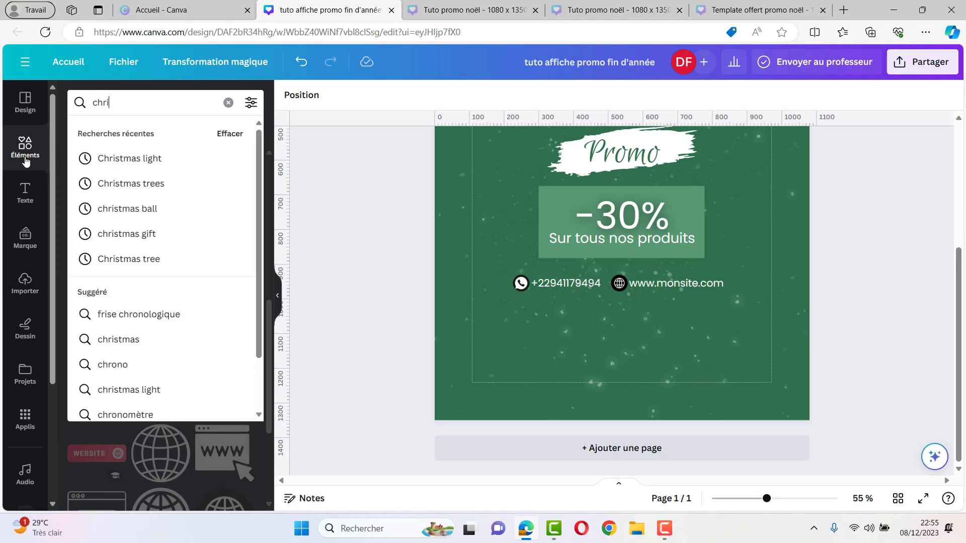
pyautogui.click(102, 184)
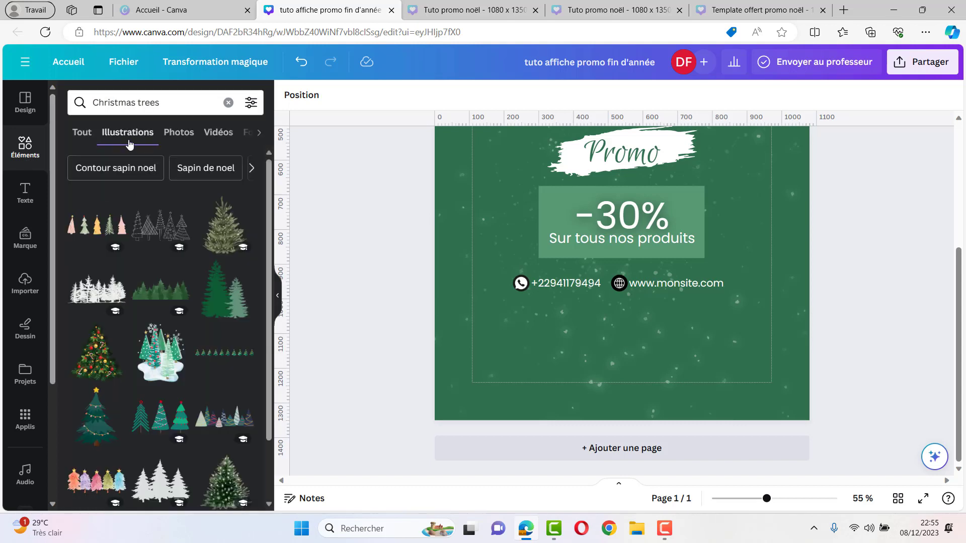
# Add the decorated Christmas tree with red baubles, shrink it to about 245 x 272 px and place it in the page's bottom-left corner.
pyautogui.scroll(-1, 134, 302)
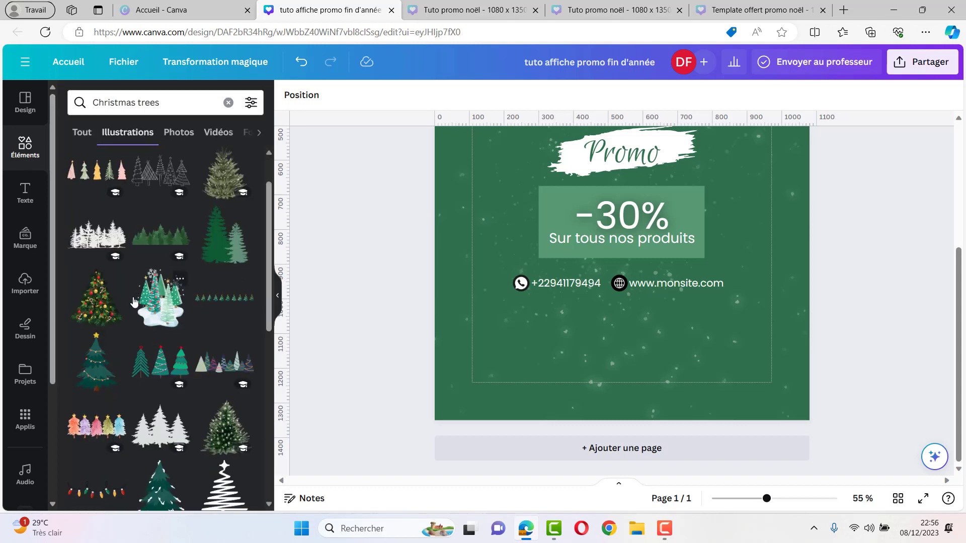
pyautogui.click(96, 308)
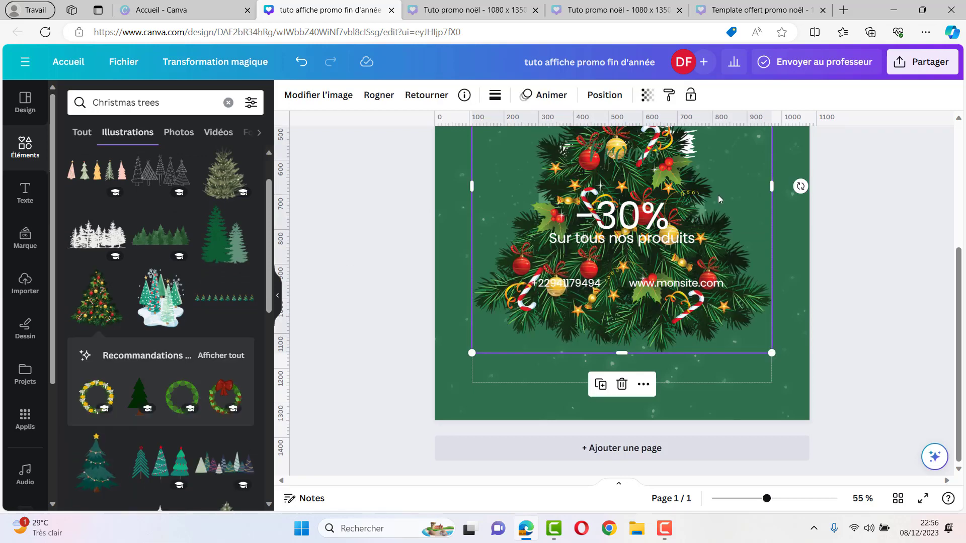
pyautogui.moveTo(498, 330); pyautogui.dragTo(505, 324)
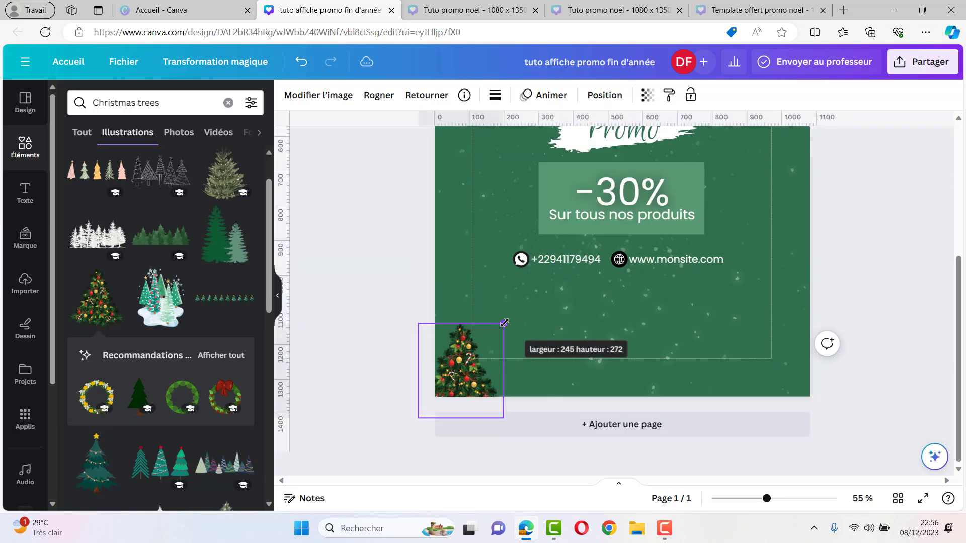
pyautogui.moveTo(450, 372); pyautogui.dragTo(453, 362)
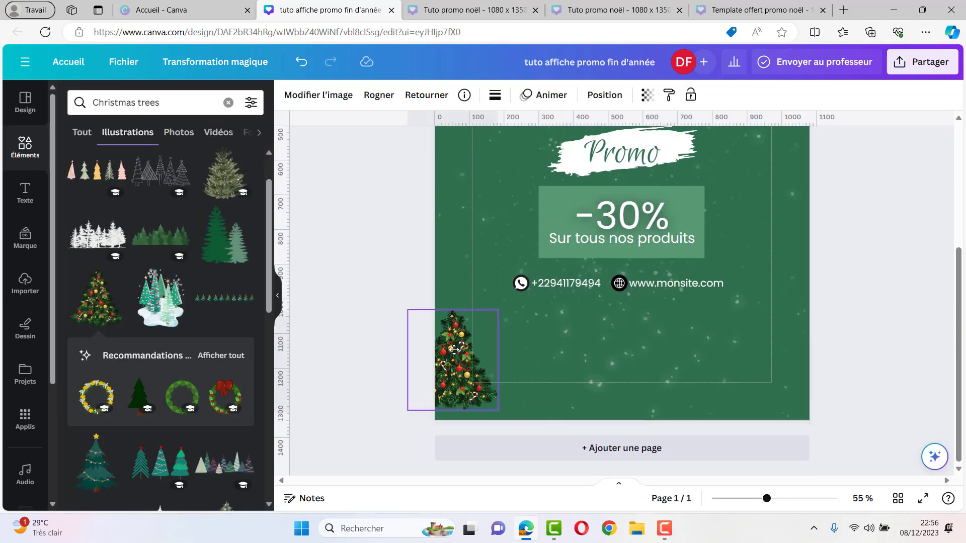
# Spread overlapping copies of the decorated Christmas tree along the poster's bottom edge to form a continuous row.
pyautogui.moveTo(780, 382); pyautogui.dragTo(752, 382)
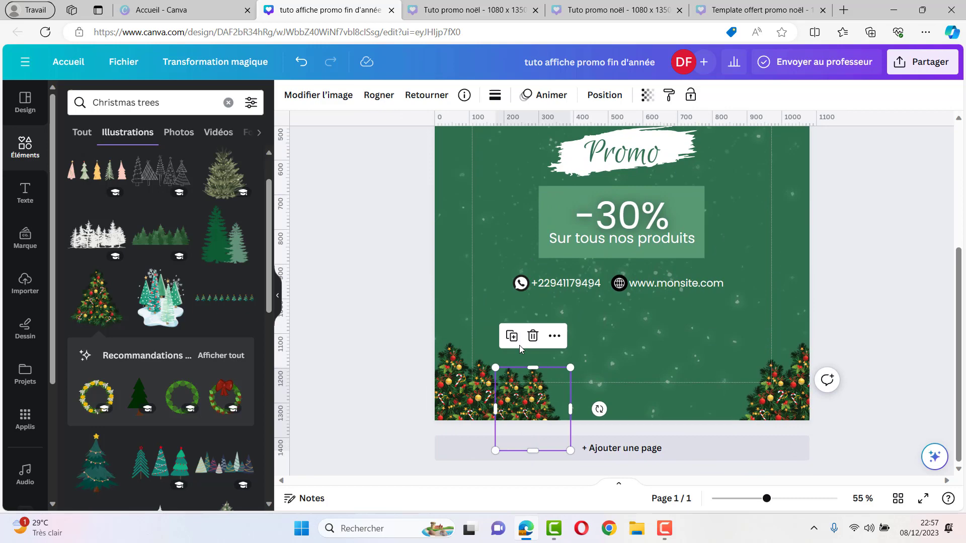
pyautogui.moveTo(534, 402); pyautogui.dragTo(703, 401)
pyautogui.moveTo(640, 392); pyautogui.dragTo(620, 393)
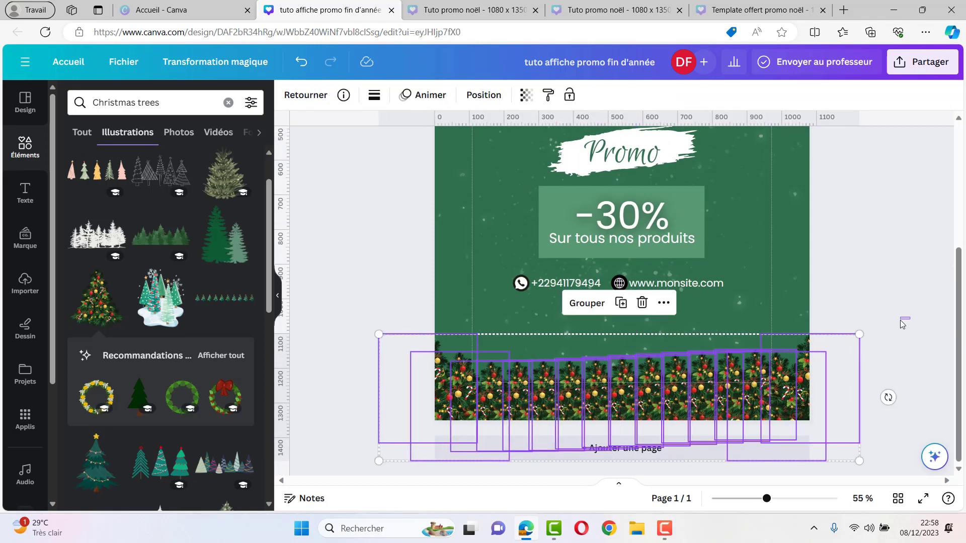
pyautogui.click(896, 319)
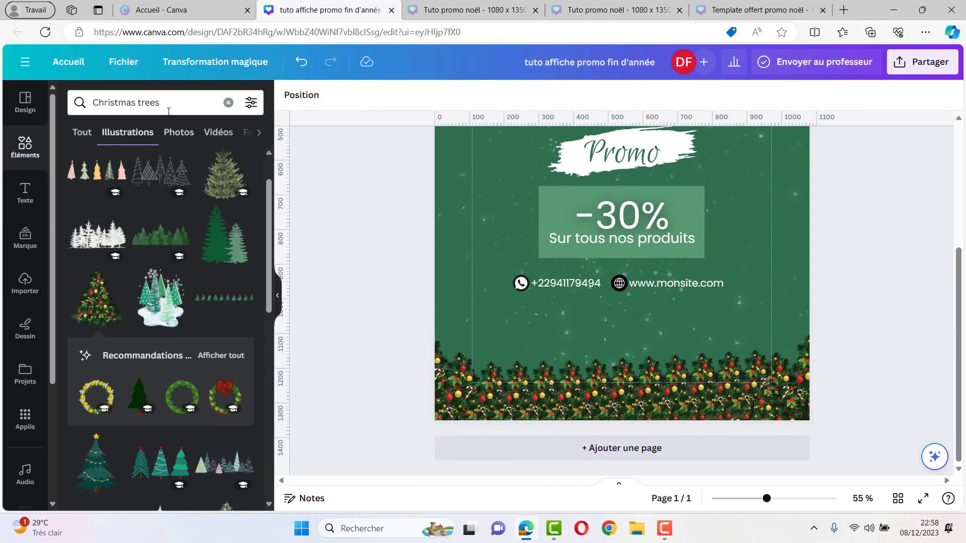
# Change the element search to "christmas gifts" and show the illustration results.
pyautogui.click(162, 104)
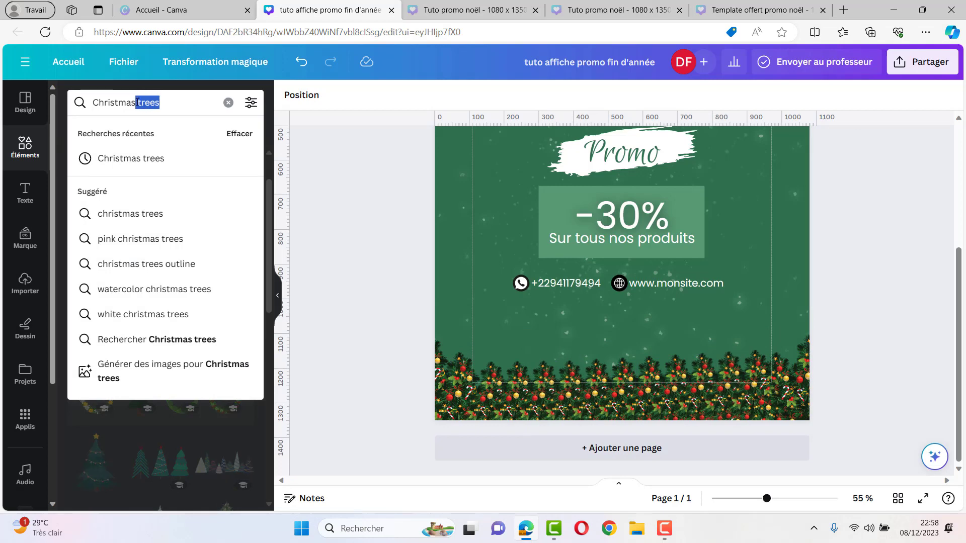
pyautogui.write('gifts')
pyautogui.press('Return')
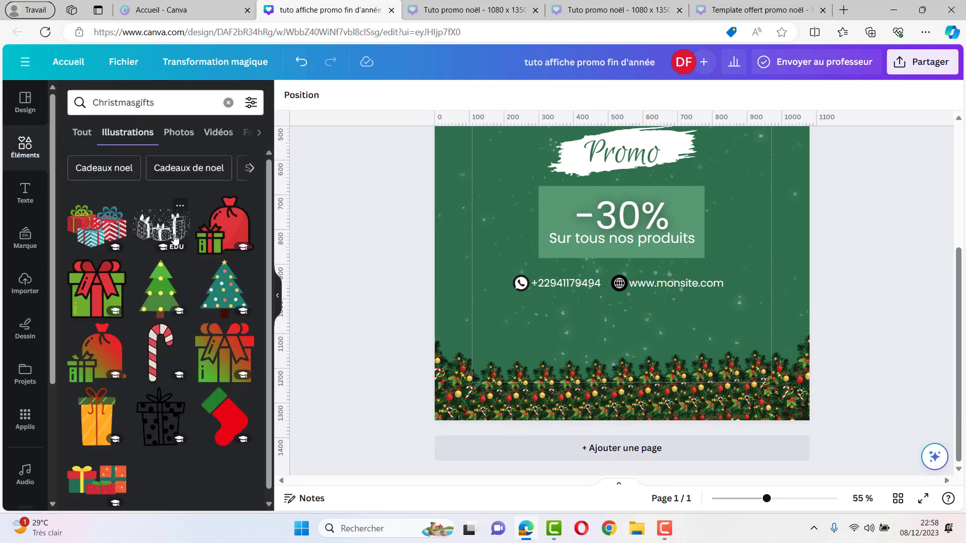
pyautogui.click(167, 137)
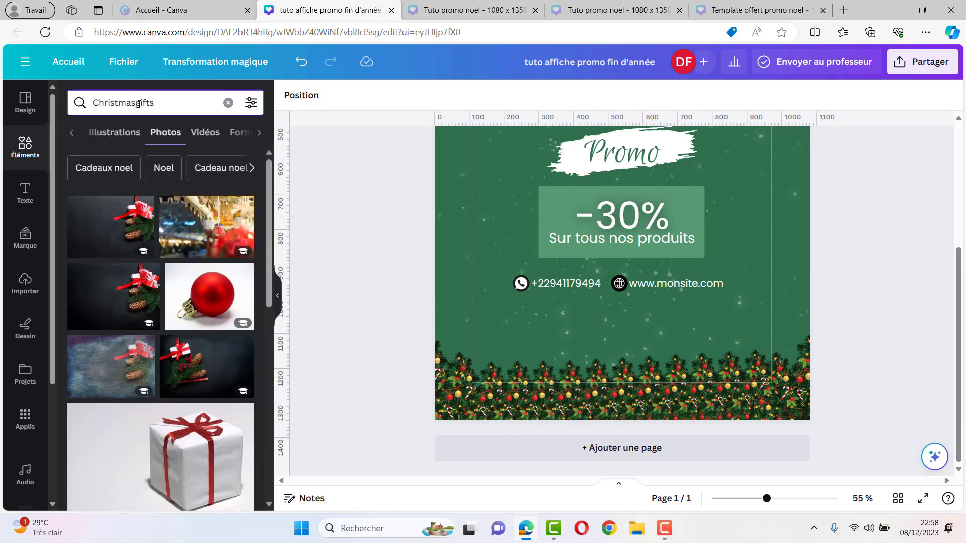
pyautogui.click(136, 103)
pyautogui.click(133, 153)
pyautogui.click(128, 133)
pyautogui.scroll(-3, 227, 250)
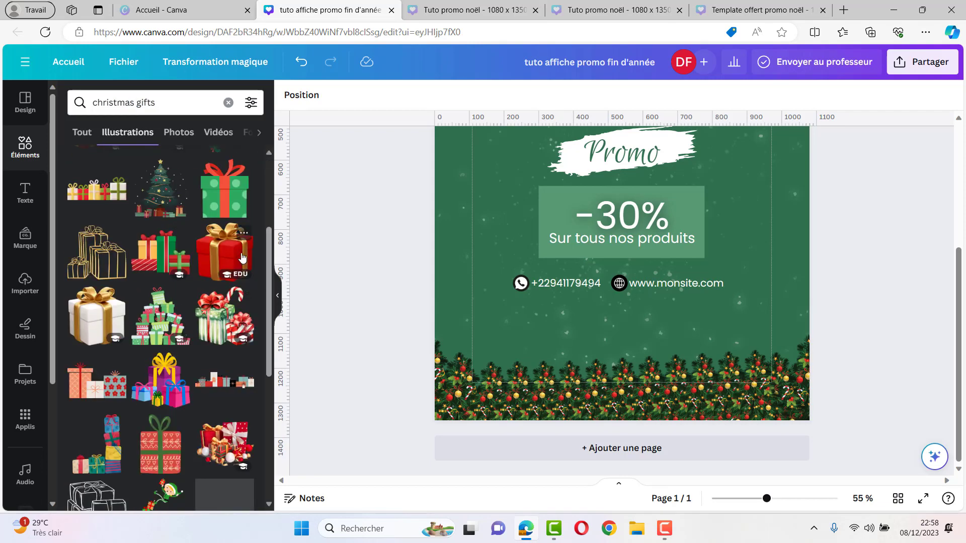
# Add the red gift box with the gold bow and shrink it towards its lower-left corner.
pyautogui.click(226, 250)
pyautogui.scroll(4, 720, 211)
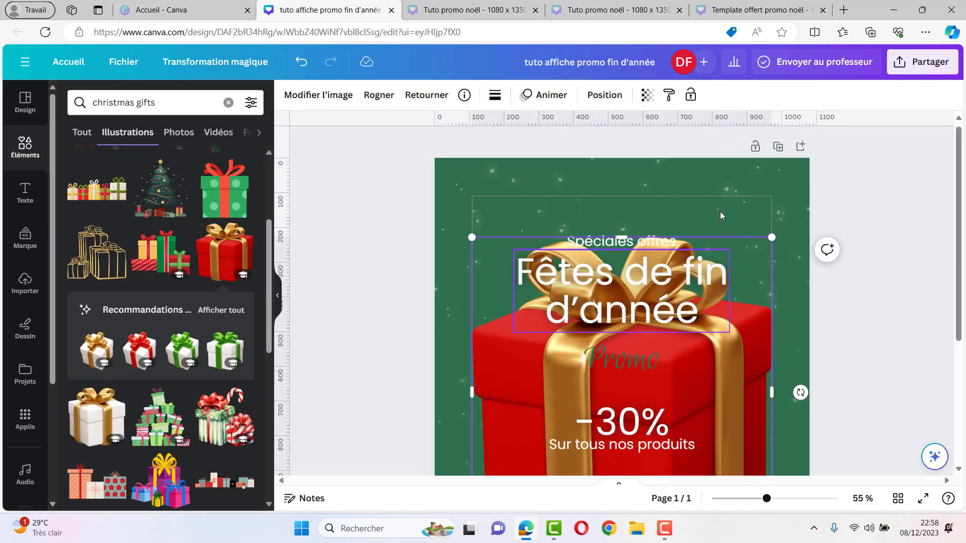
pyautogui.moveTo(770, 241); pyautogui.dragTo(387, 474)
pyautogui.scroll(-4, 446, 416)
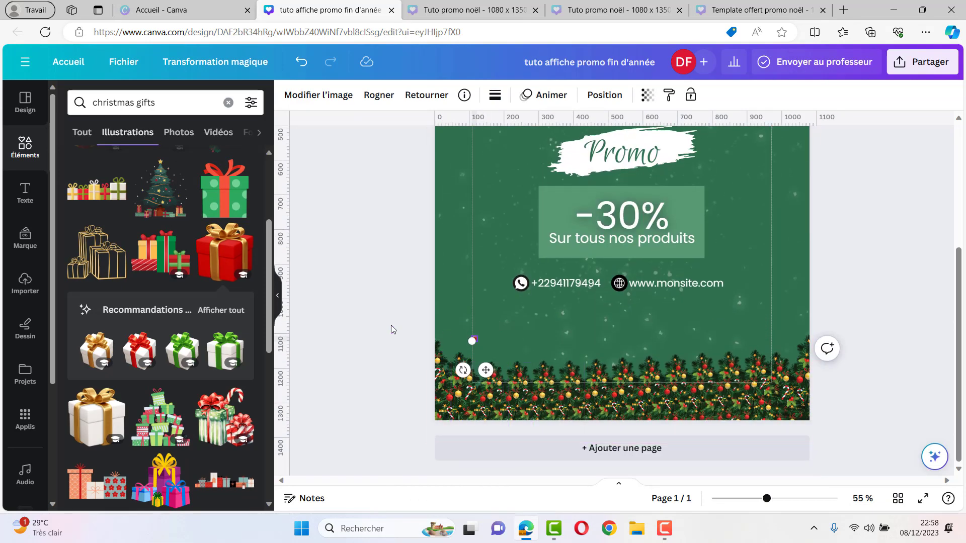
# Add another red gift box with the gold bow, scale it down and place it in the poster's bottom-left corner.
pyautogui.click(235, 251)
pyautogui.scroll(3, 704, 242)
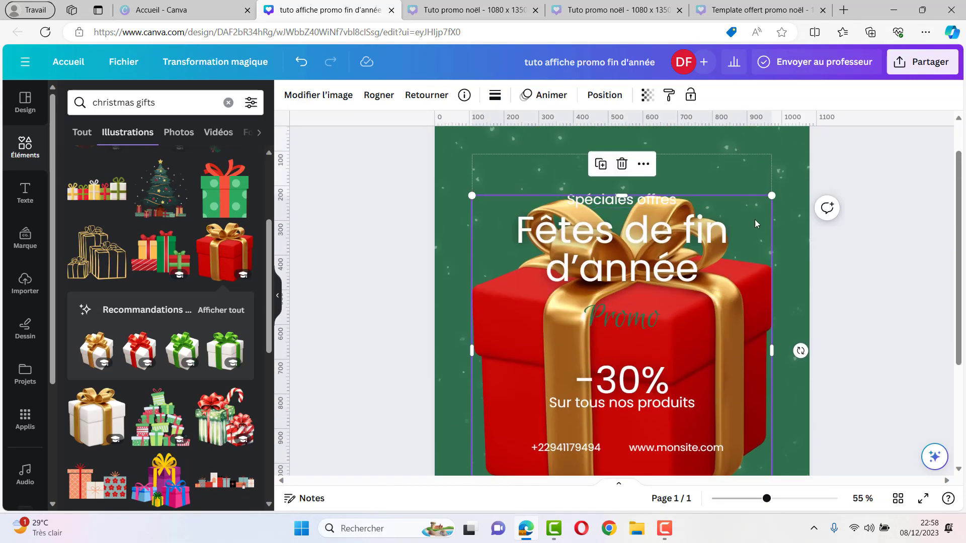
pyautogui.moveTo(770, 196); pyautogui.dragTo(427, 448)
pyautogui.click(457, 441)
pyautogui.hotkey('ctrl', 'z')
pyautogui.click(425, 354)
# Place a matching red gift box in the poster's bottom-right corner, over the row of trees.
pyautogui.moveTo(450, 405); pyautogui.dragTo(796, 409)
pyautogui.click(784, 447)
pyautogui.hotkey('ctrl', 'z')
pyautogui.scroll(3, 869, 290)
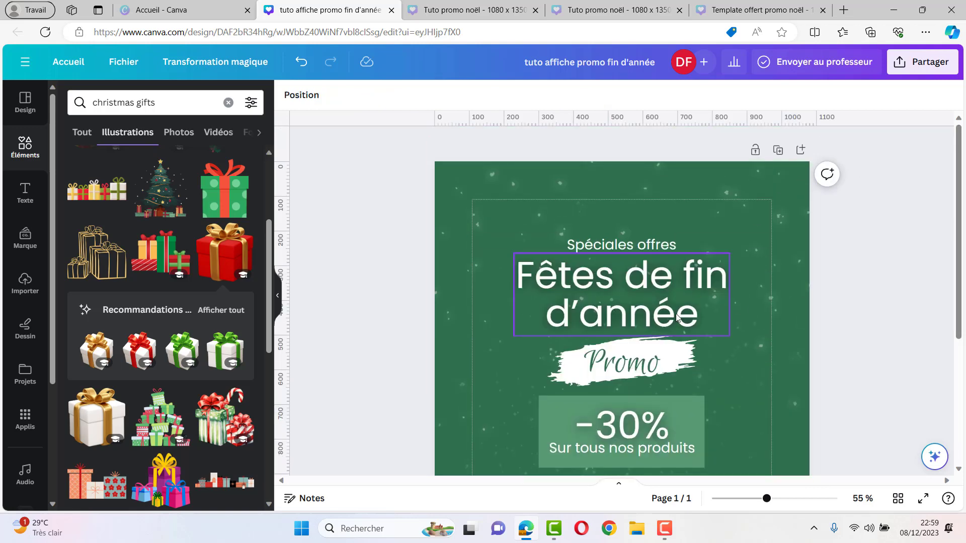
pyautogui.scroll(-4, 668, 315)
pyautogui.scroll(2, 667, 315)
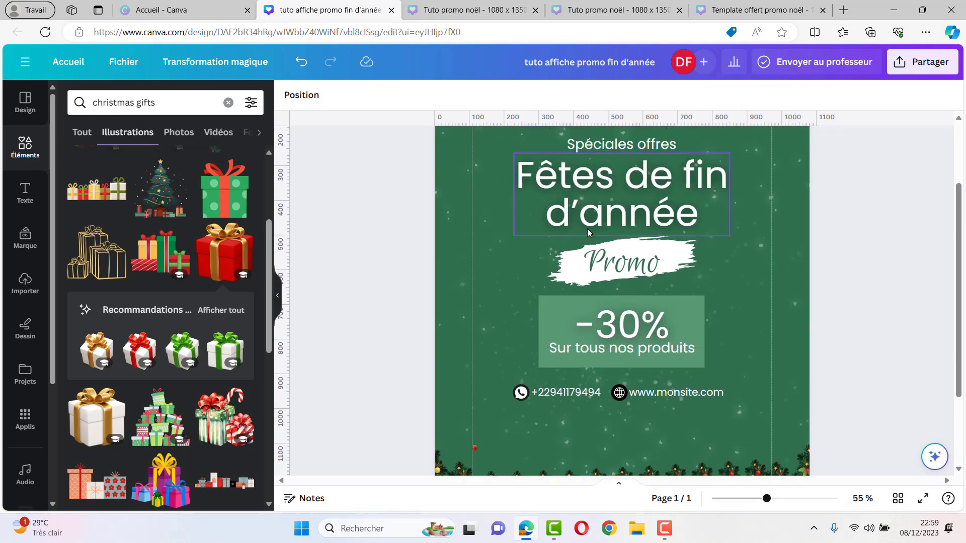
# Recolour the "Promo" text with the red from the Christmas tree's photo colours.
pyautogui.click(571, 272)
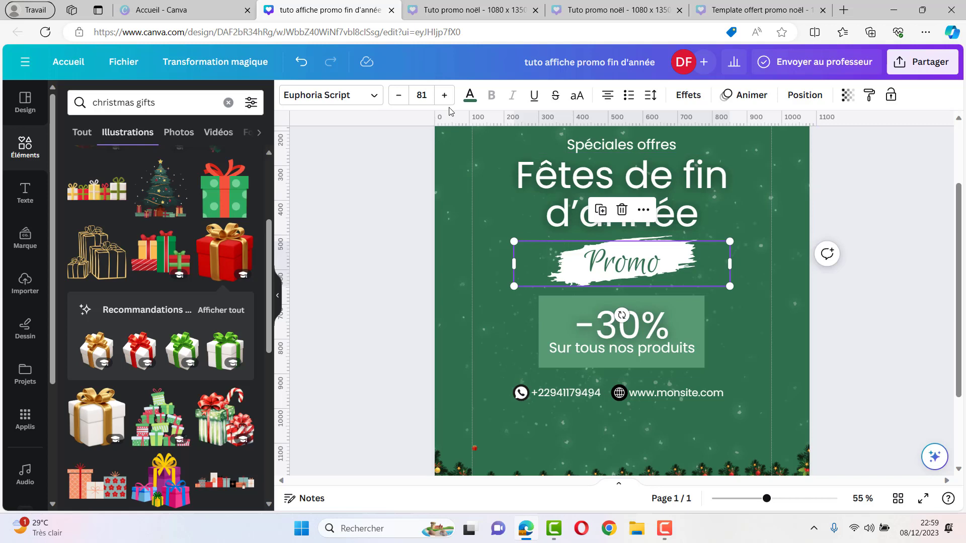
pyautogui.click(470, 96)
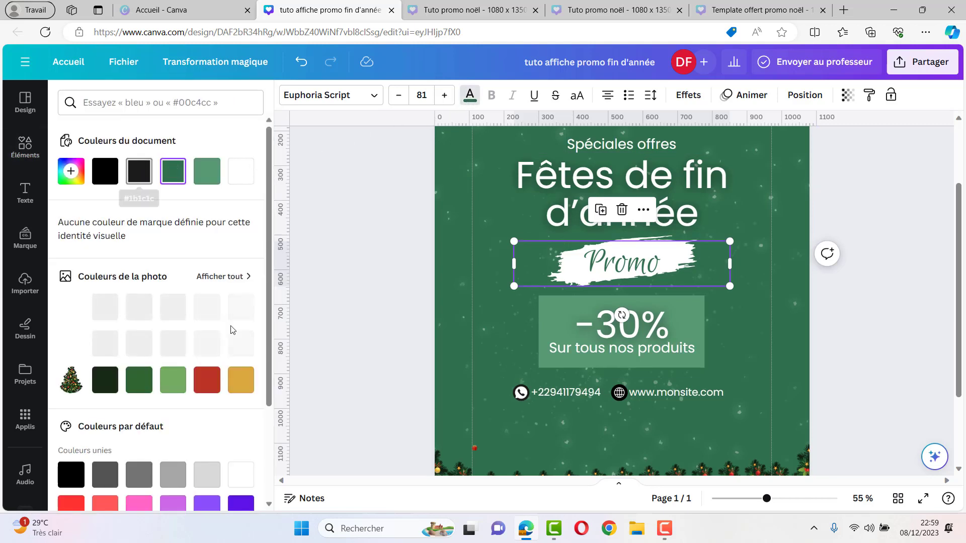
pyautogui.click(207, 379)
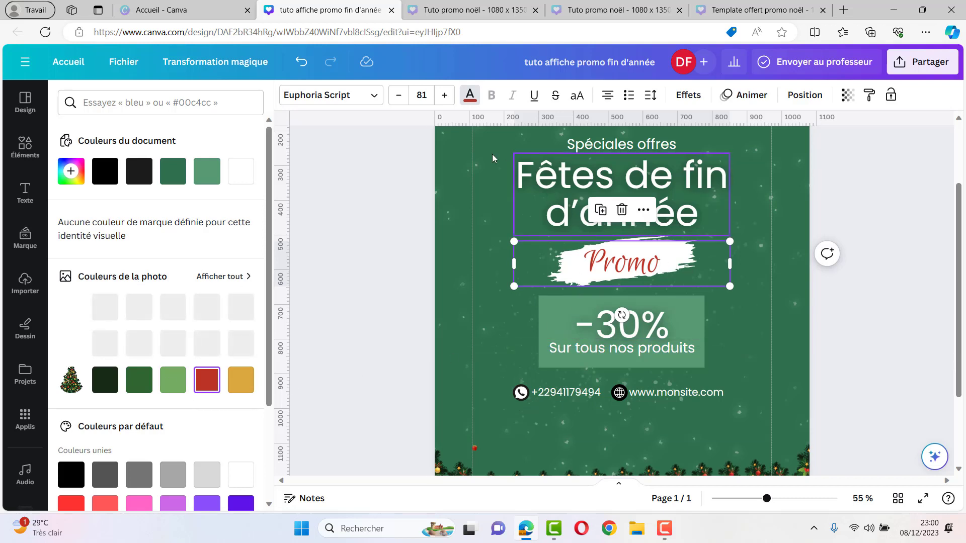
pyautogui.click(470, 97)
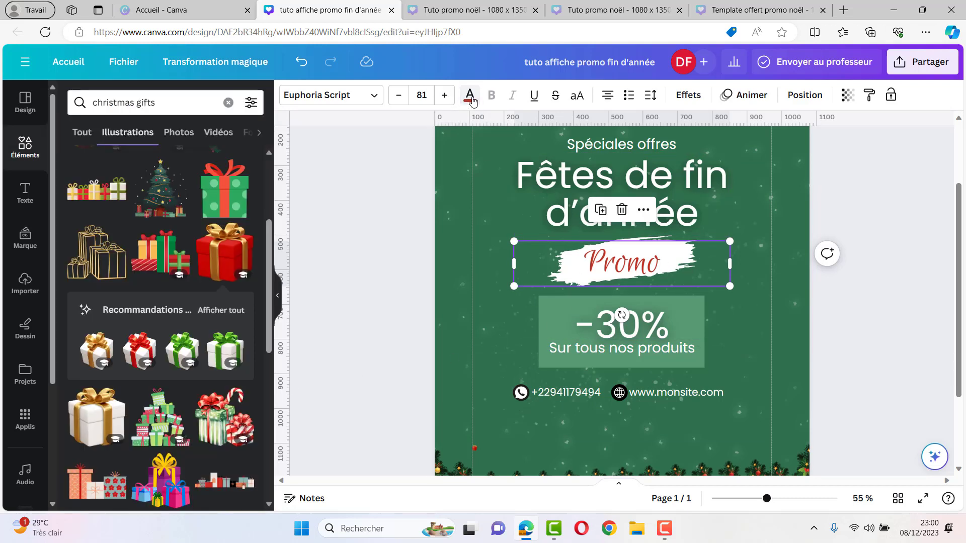
# Select the white brush stroke behind "Promo" from the layer list and recolour it in the document's red.
pyautogui.click(804, 100)
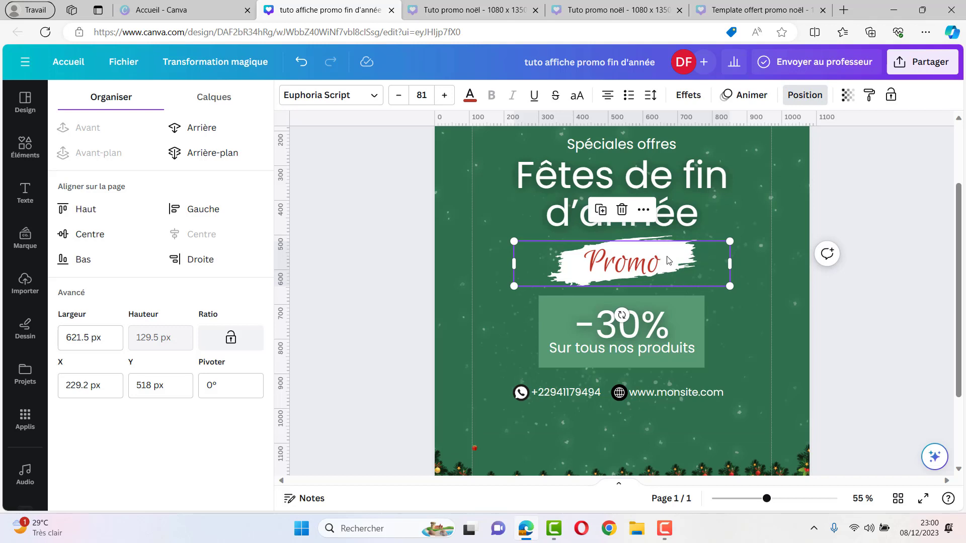
pyautogui.click(229, 98)
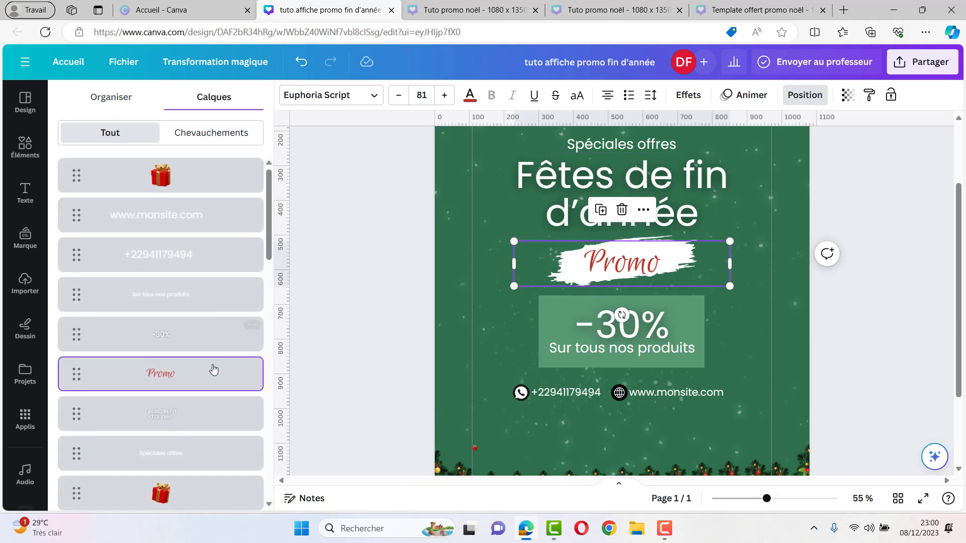
pyautogui.scroll(-7, 155, 386)
pyautogui.scroll(5, 155, 386)
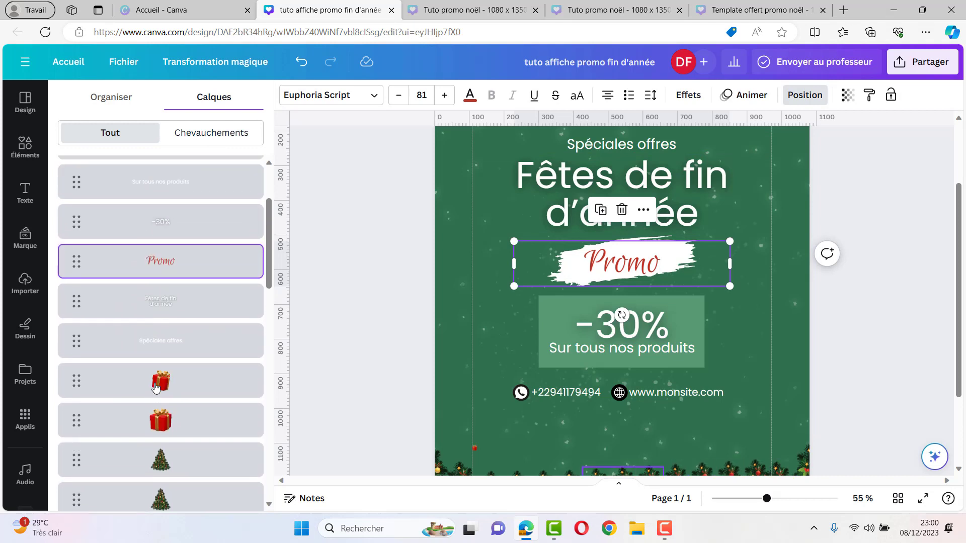
pyautogui.scroll(-8, 156, 382)
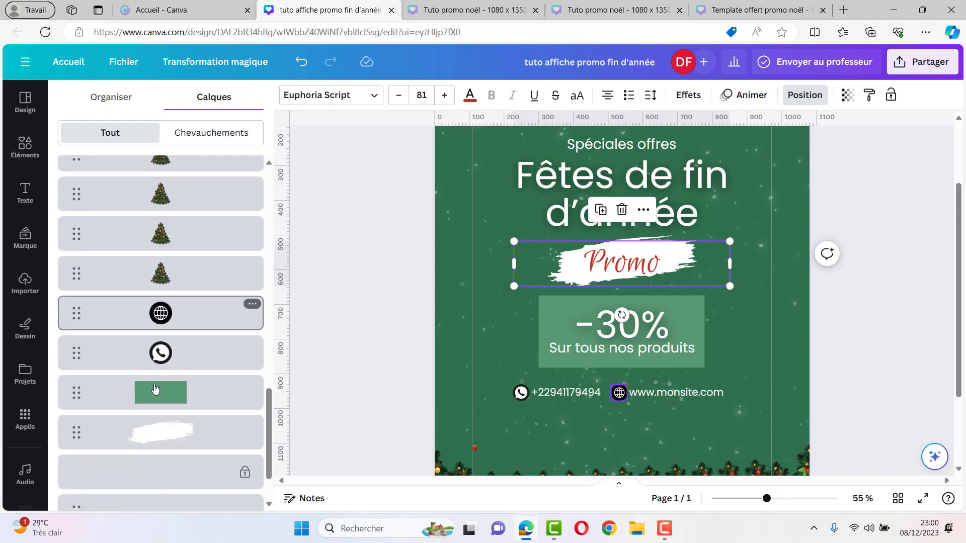
pyautogui.click(165, 368)
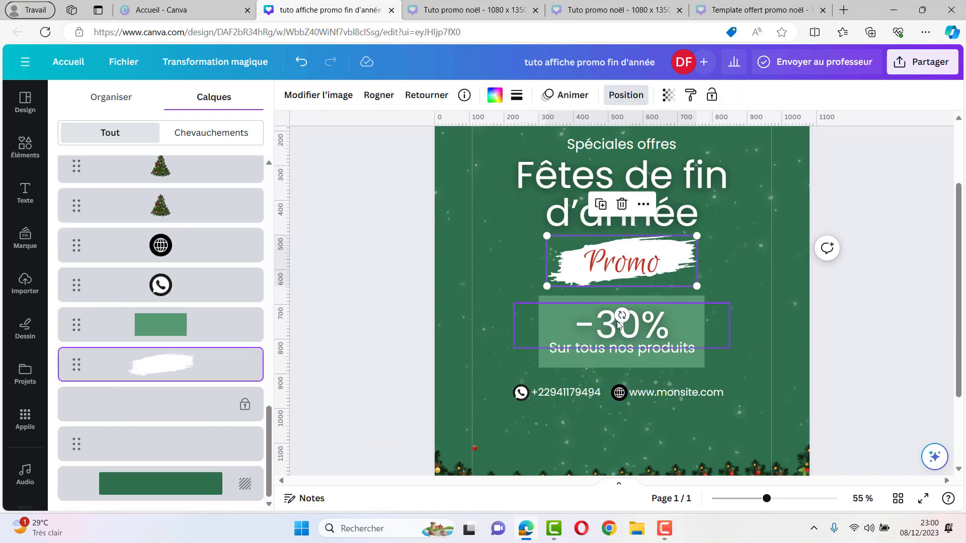
pyautogui.click(494, 95)
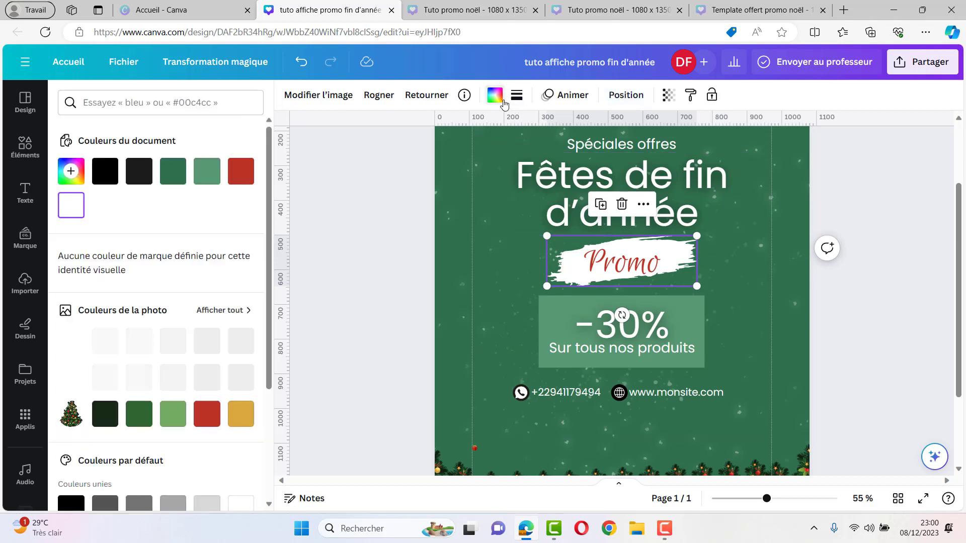
pyautogui.click(243, 182)
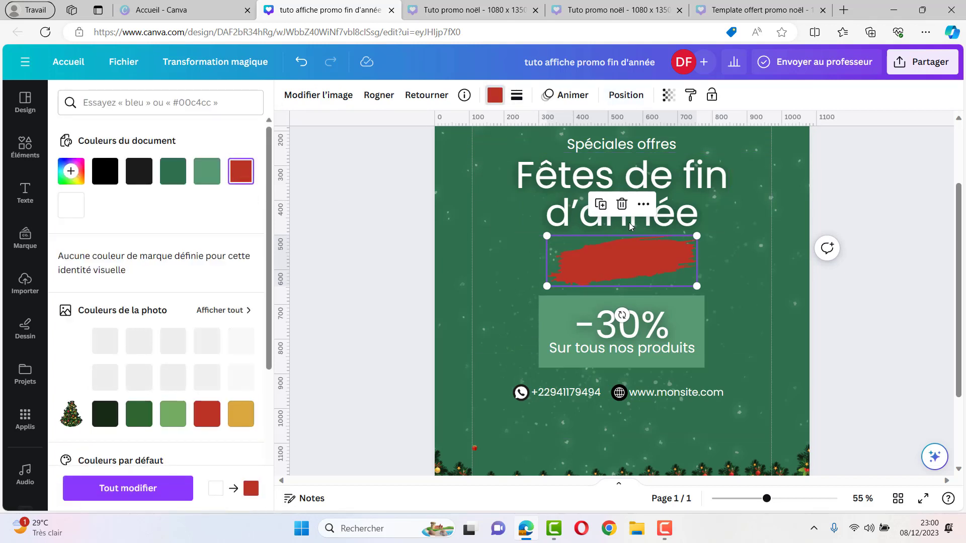
# Recolour the "Promo" text white and move it slightly upward on the red brush stroke.
pyautogui.click(619, 255)
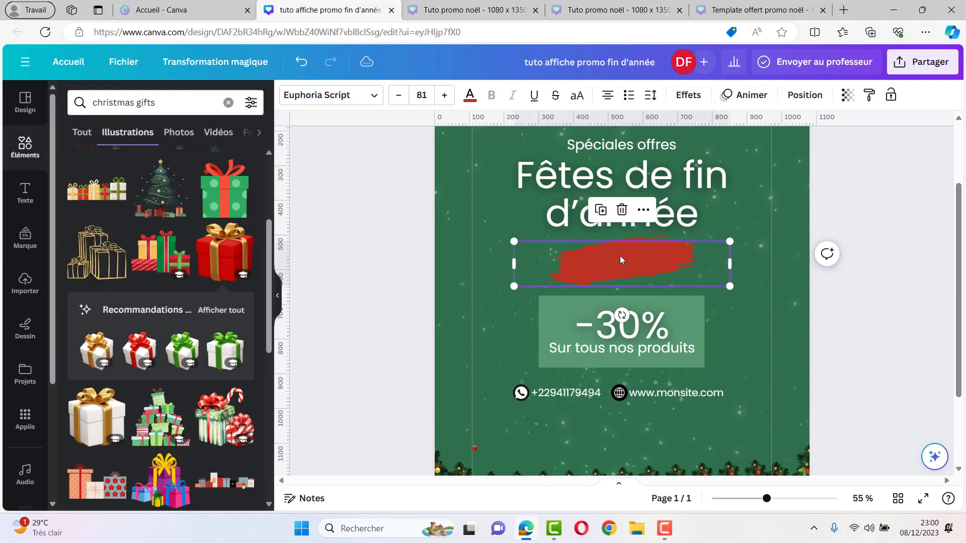
pyautogui.click(471, 105)
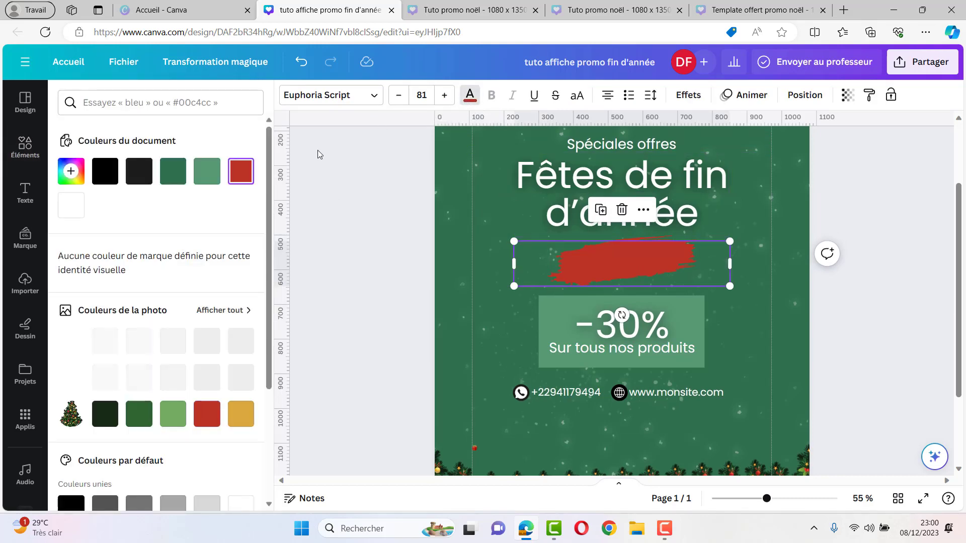
pyautogui.click(71, 205)
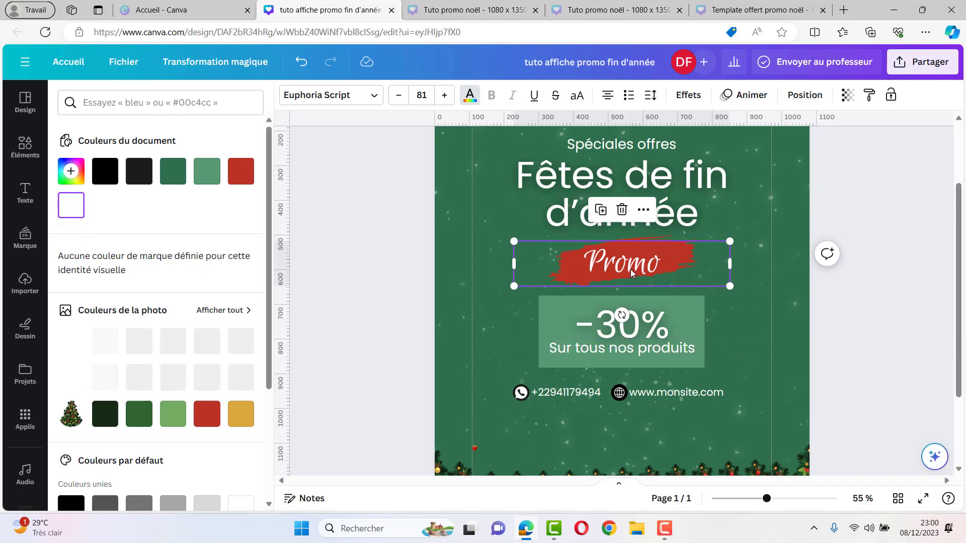
pyautogui.moveTo(632, 273); pyautogui.dragTo(630, 266)
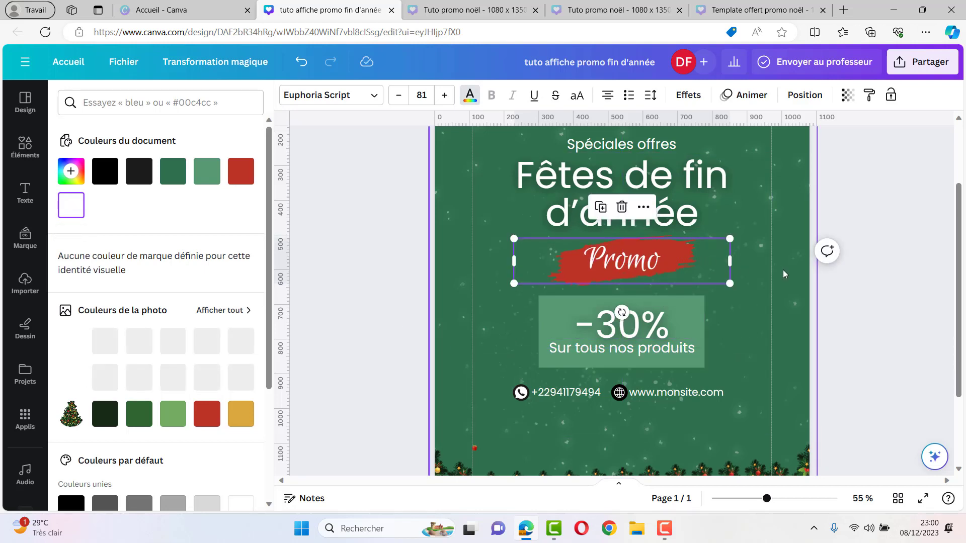
pyautogui.click(870, 272)
pyautogui.scroll(2, 551, 356)
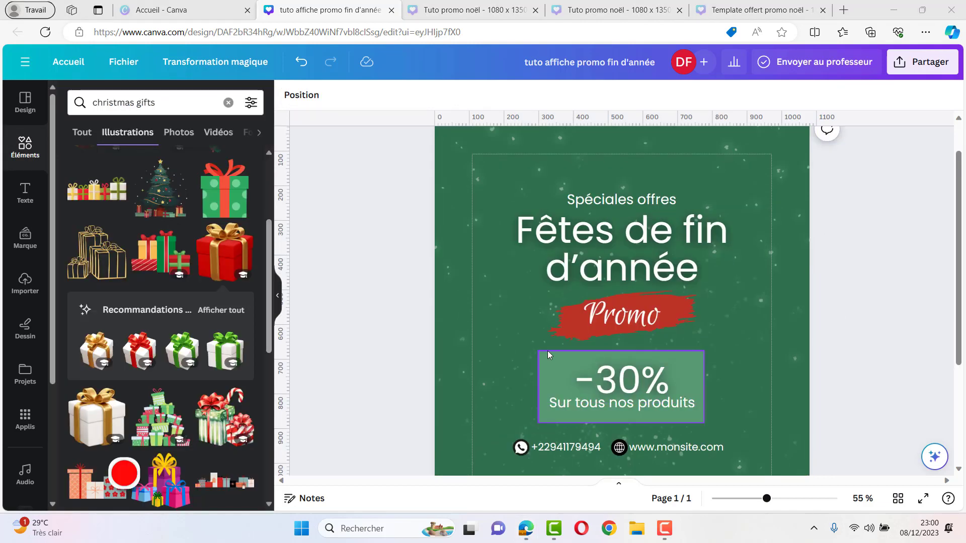
# Give the rectangle around the -30% offer a solid white border with a thickness of 7.
pyautogui.click(547, 351)
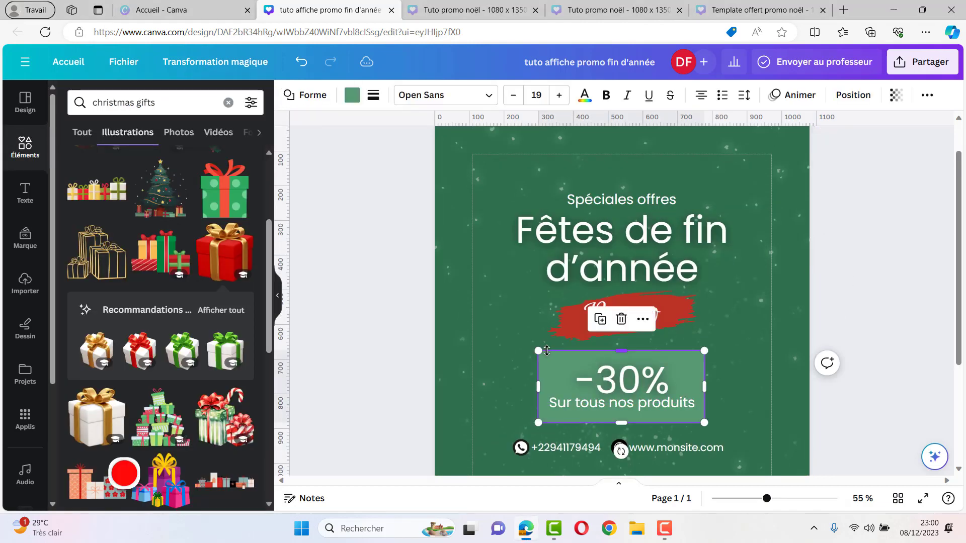
pyautogui.click(373, 95)
pyautogui.click(559, 160)
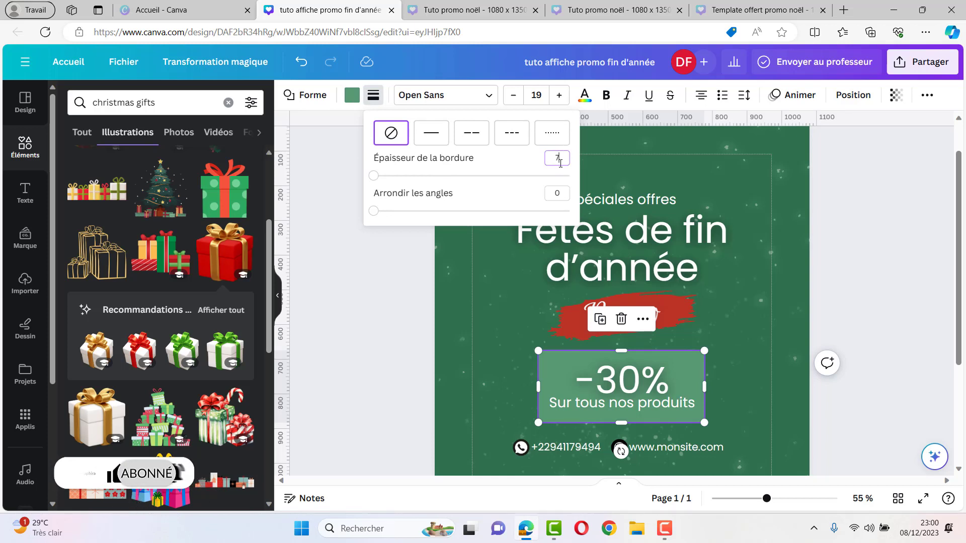
pyautogui.write('7')
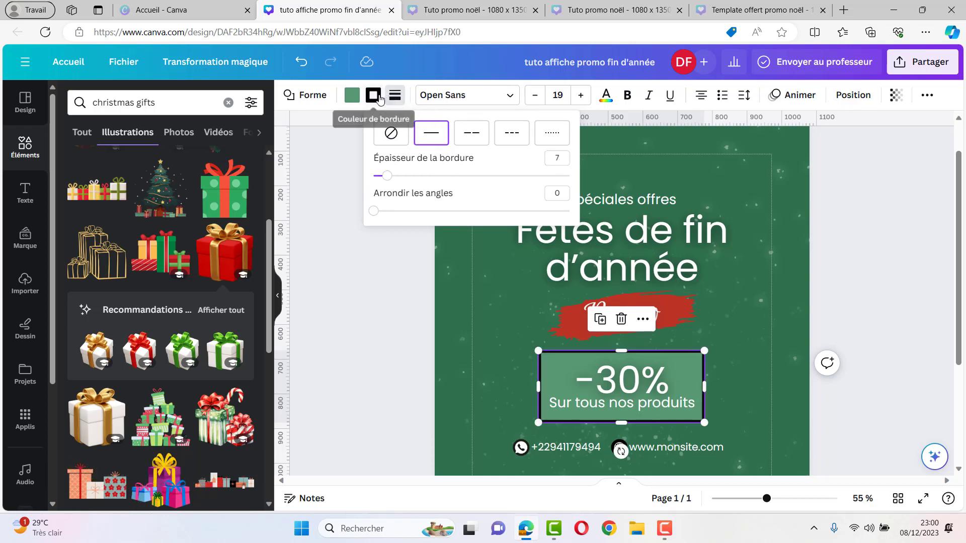
pyautogui.click(373, 95)
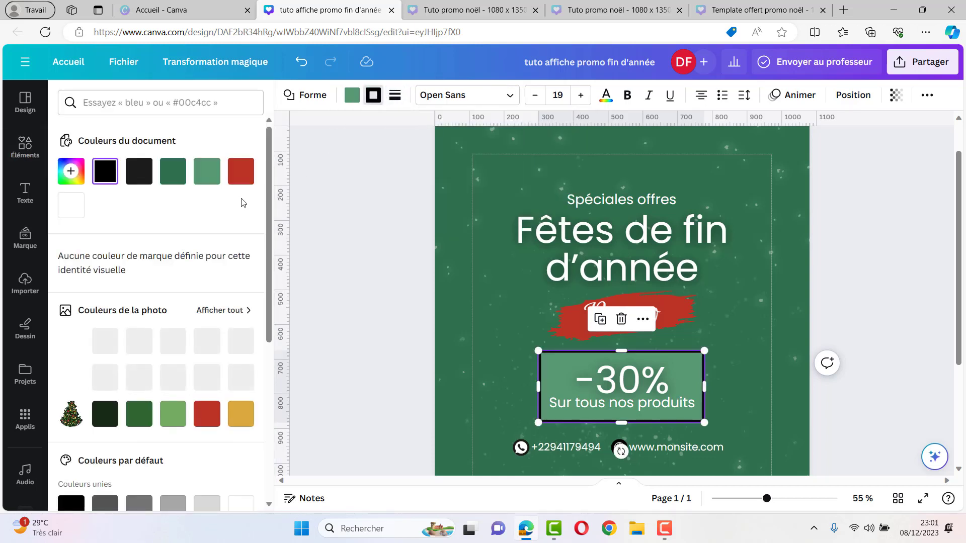
pyautogui.click(71, 204)
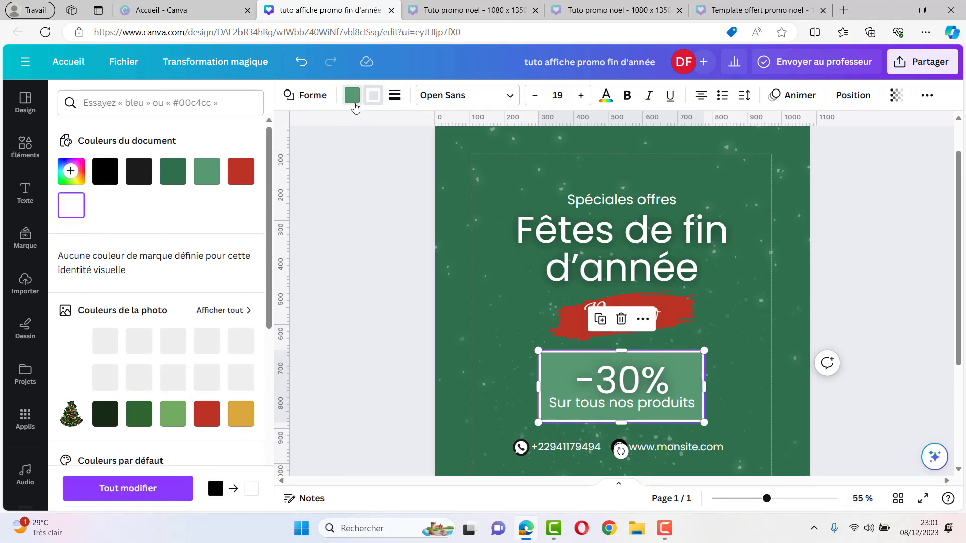
# Set the -30% offer rectangle's fill to transparent, leaving only its white outline.
pyautogui.click(352, 95)
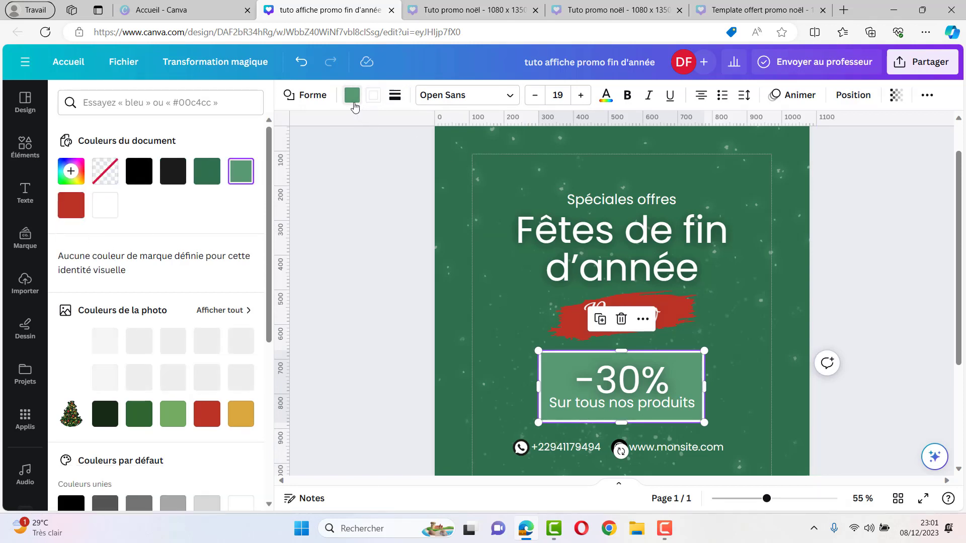
pyautogui.click(106, 171)
pyautogui.scroll(-3, 680, 359)
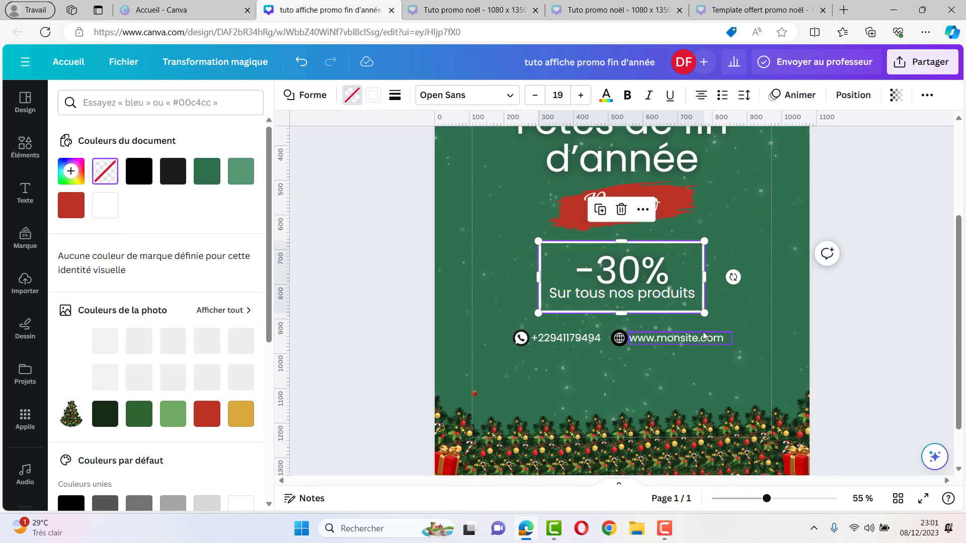
pyautogui.scroll(4, 704, 336)
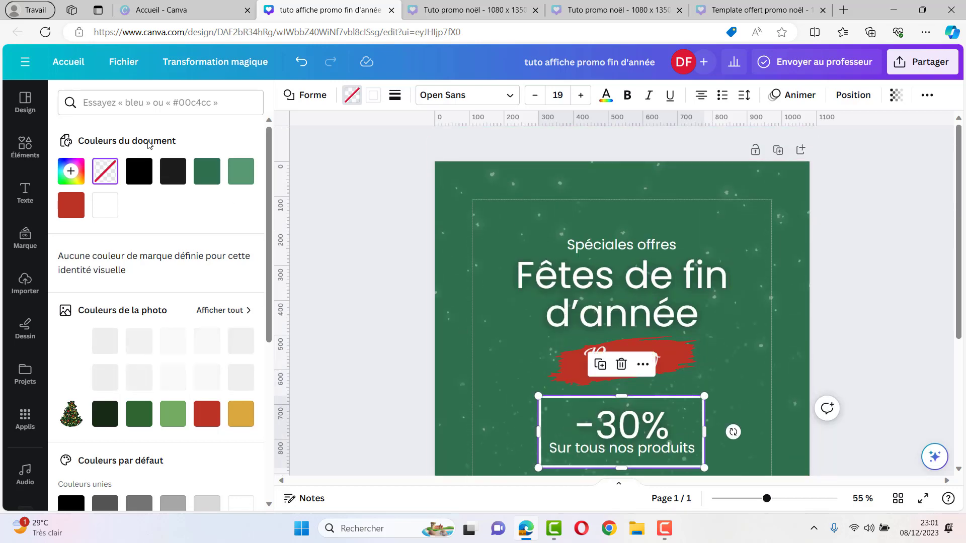
# Search the illustrations for "christmas ball" and add the gold hanging ball with the red bow to the poster.
pyautogui.click(407, 234)
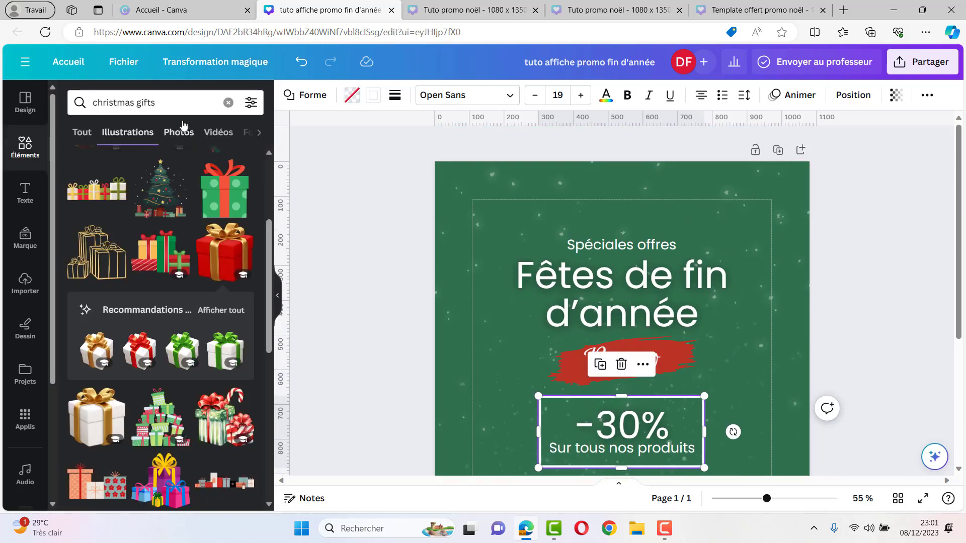
pyautogui.moveTo(172, 107); pyautogui.dragTo(147, 114)
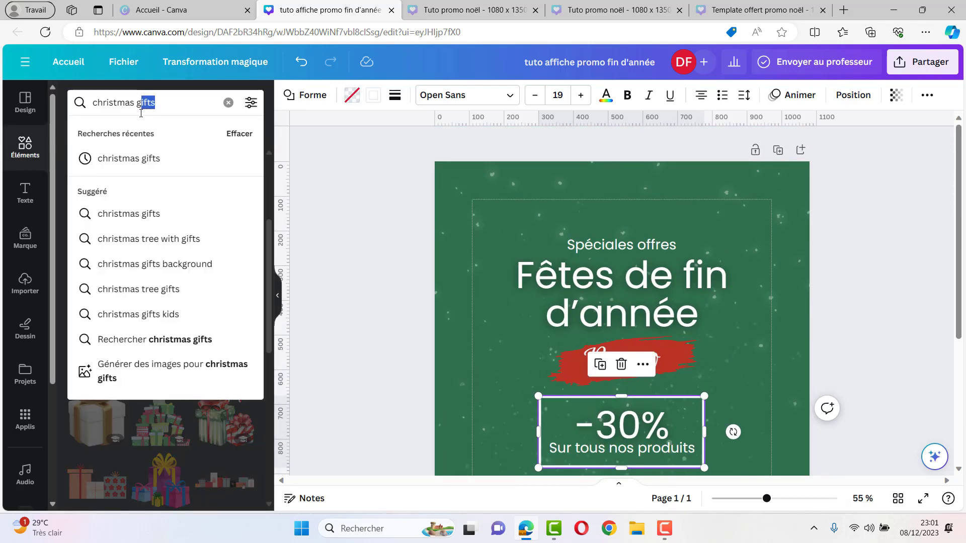
pyautogui.write('ball')
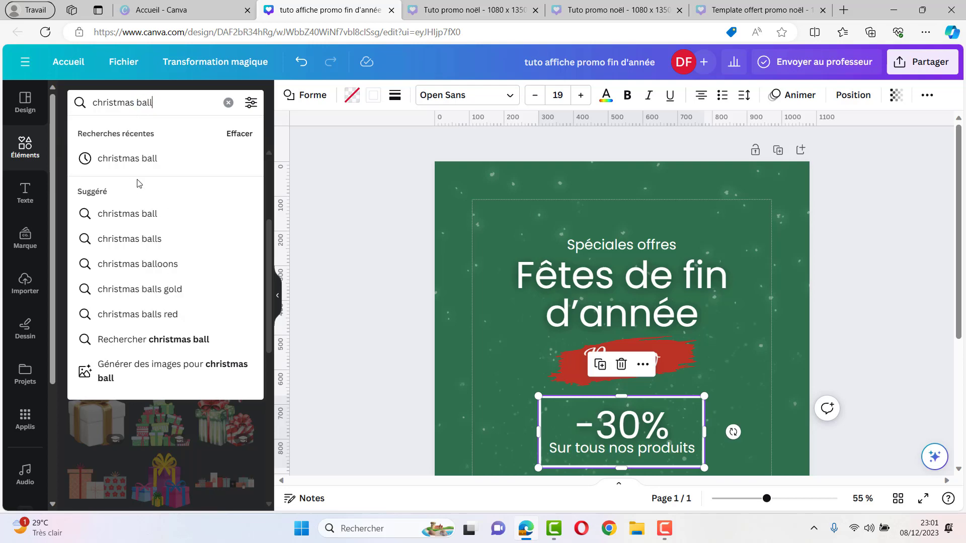
pyautogui.press('Return')
pyautogui.click(172, 366)
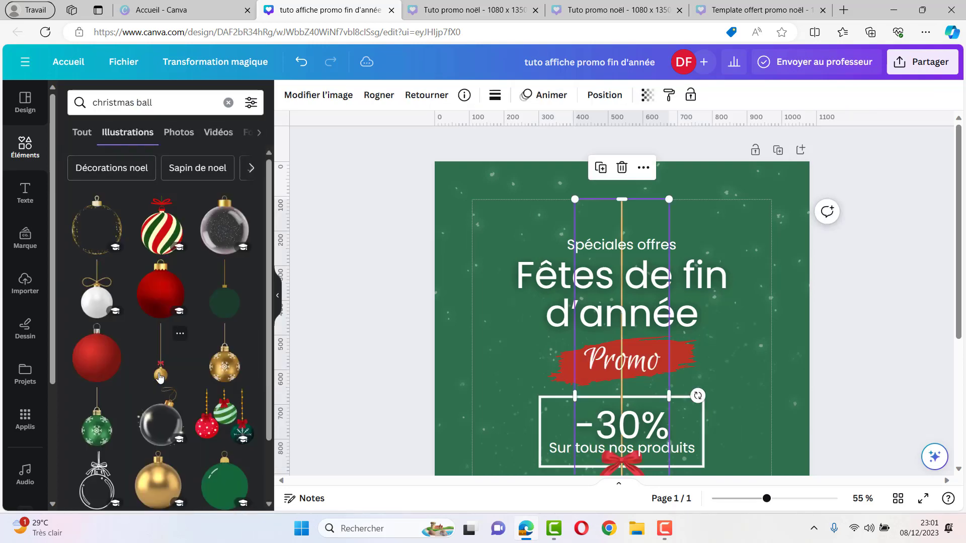
# Browse the ball results and the recently used elements, and arrange the hanging Christmas balls in the poster's upper-left corner.
pyautogui.scroll(-5, 256, 364)
pyautogui.scroll(5, 256, 364)
pyautogui.scroll(-12, 173, 324)
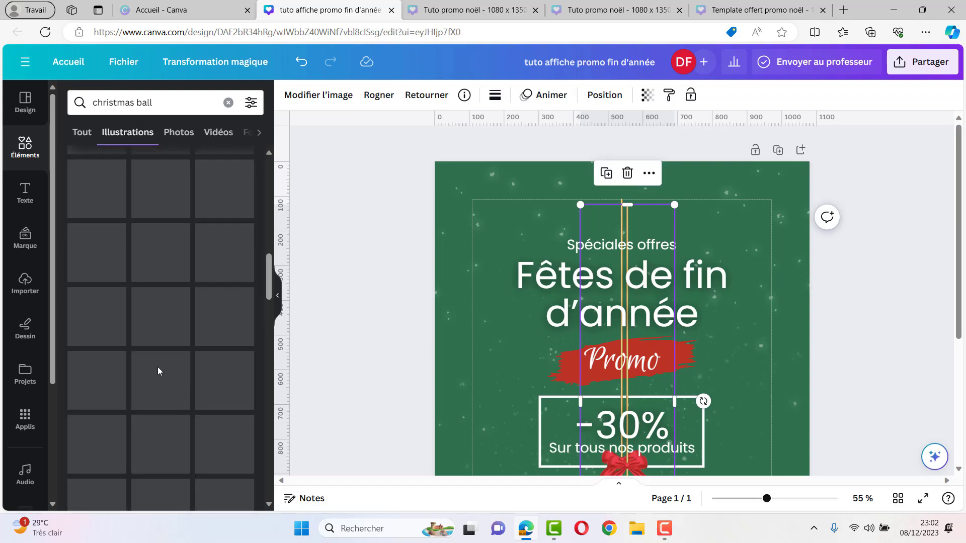
pyautogui.scroll(12, 158, 367)
pyautogui.scroll(-10, 169, 328)
pyautogui.scroll(-8, 168, 329)
pyautogui.click(228, 102)
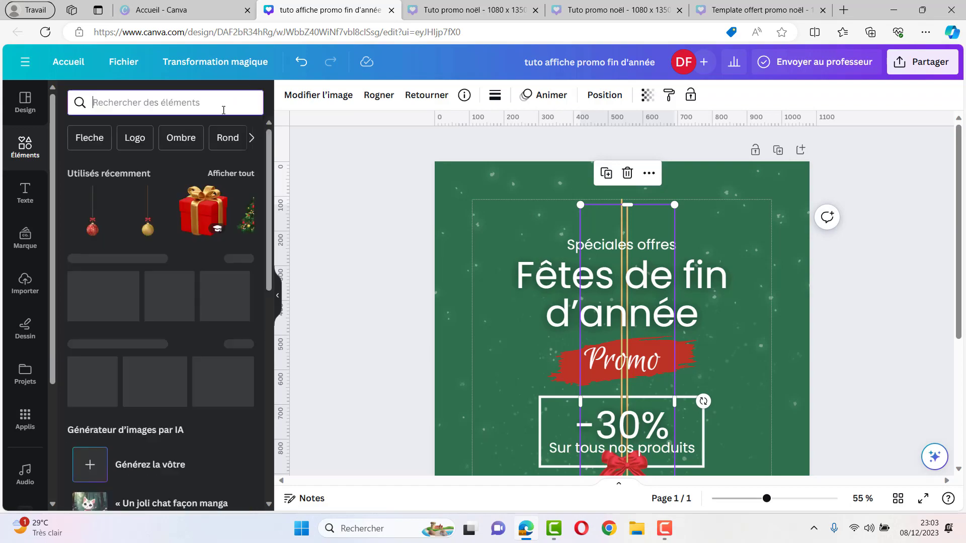
pyautogui.click(232, 172)
pyautogui.scroll(-8, 166, 301)
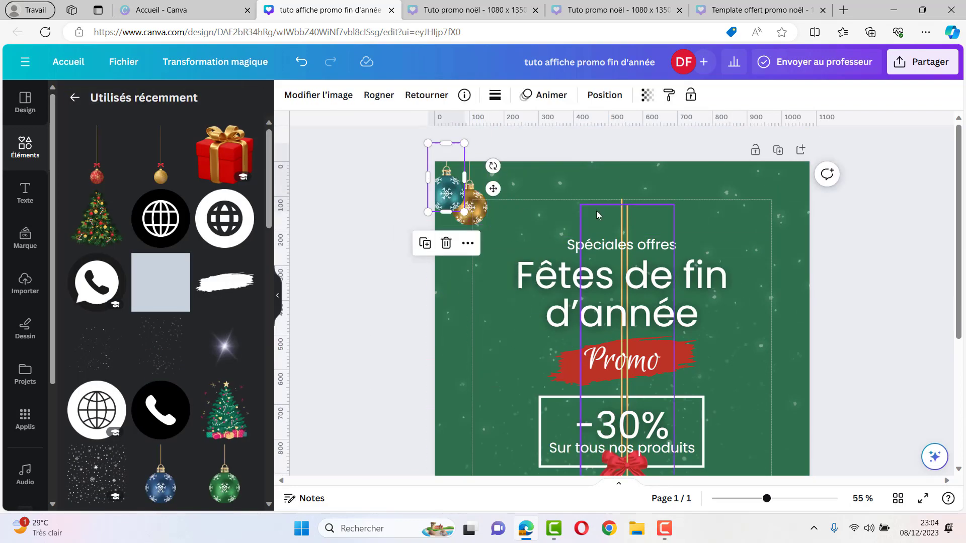
pyautogui.moveTo(466, 216); pyautogui.dragTo(489, 218)
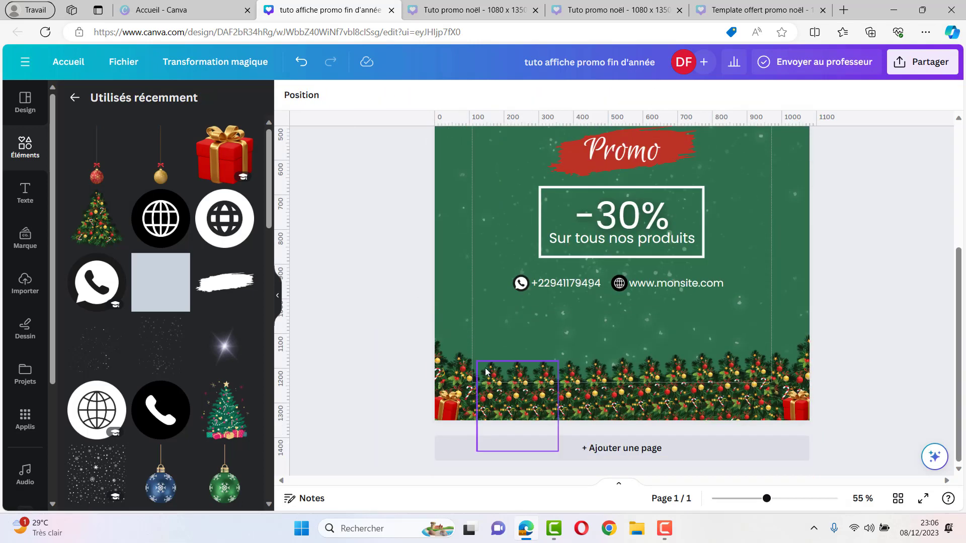
pyautogui.moveTo(800, 372); pyautogui.dragTo(814, 364)
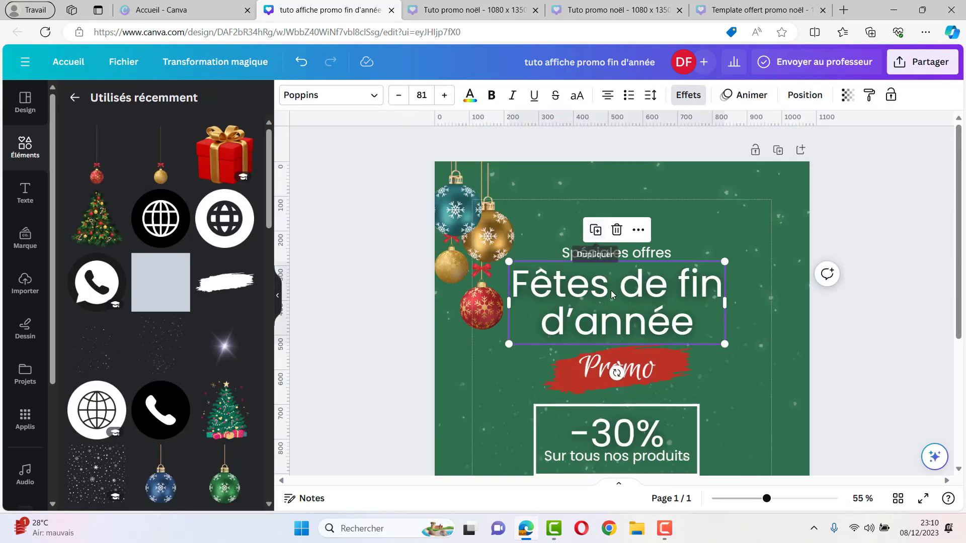
# Duplicate the "Fêtes de fin d'année" heading and replace the copy's text with "Votre logo ici".
pyautogui.click(597, 231)
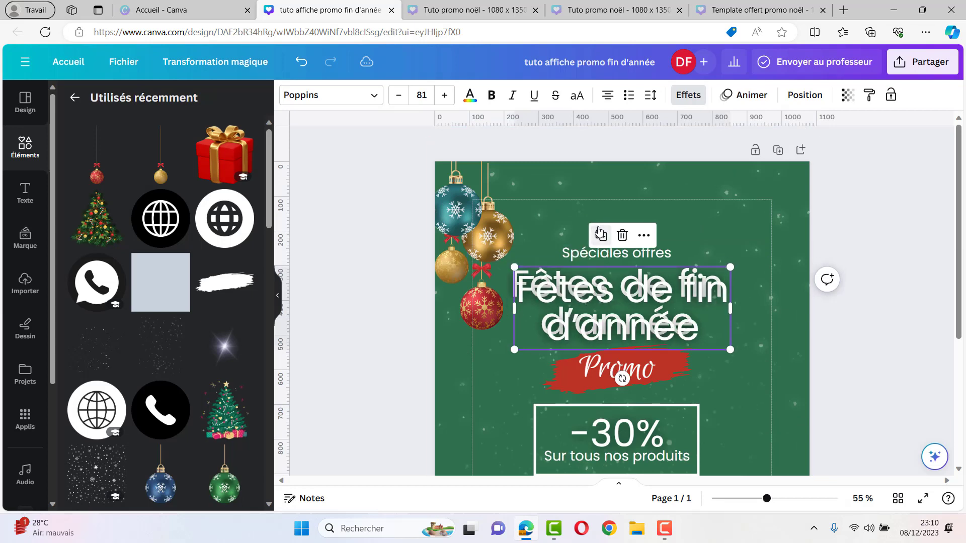
pyautogui.doubleClick(621, 282)
pyautogui.write('Votre logo ici')
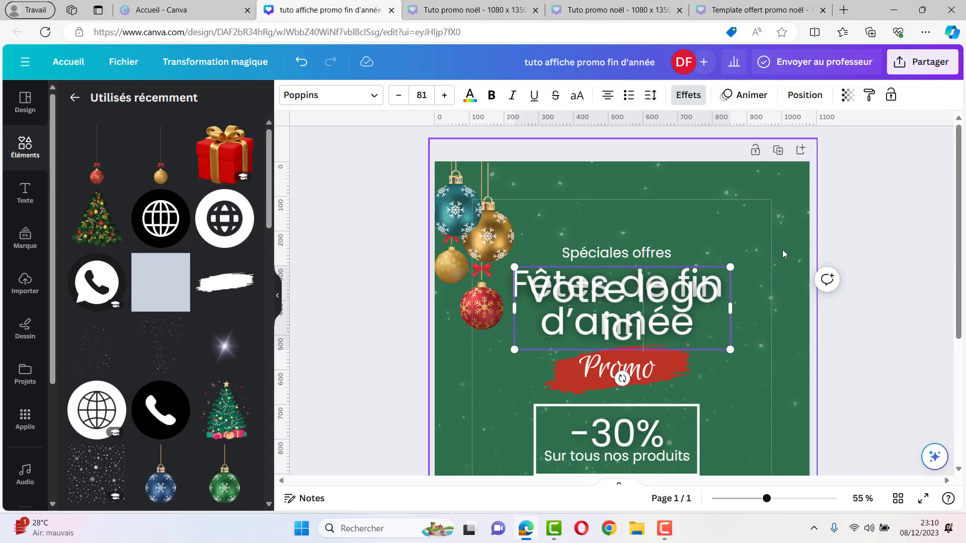
pyautogui.click(783, 257)
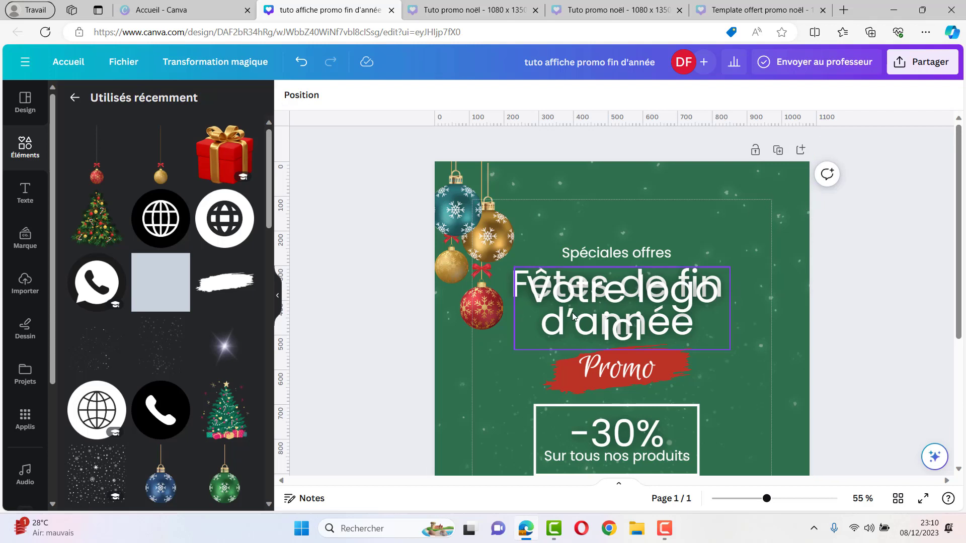
# Move the "Votre logo ici" text to the poster's upper-right corner and scale it down to font size 38.4.
pyautogui.click(609, 294)
pyautogui.moveTo(610, 294); pyautogui.dragTo(706, 207)
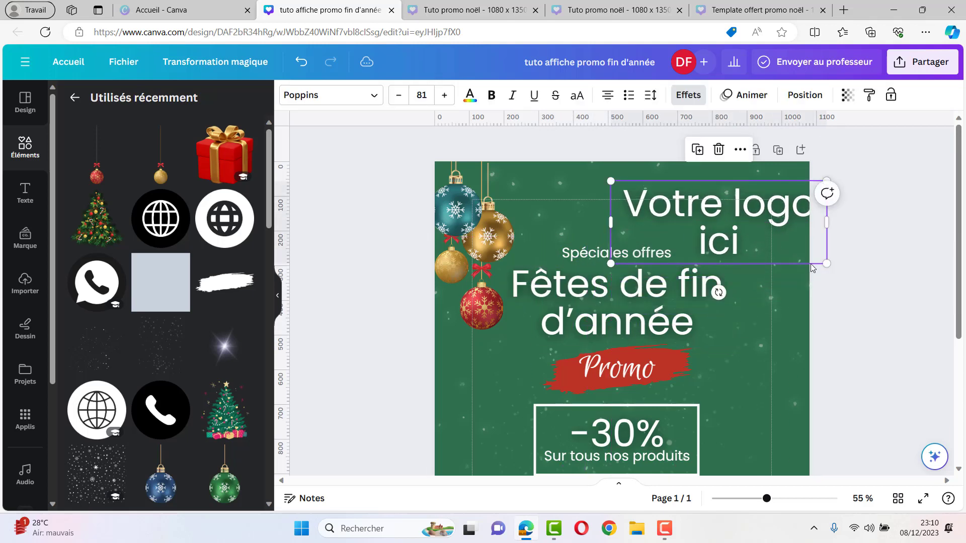
pyautogui.moveTo(827, 262); pyautogui.dragTo(713, 220)
pyautogui.moveTo(673, 248); pyautogui.dragTo(776, 248)
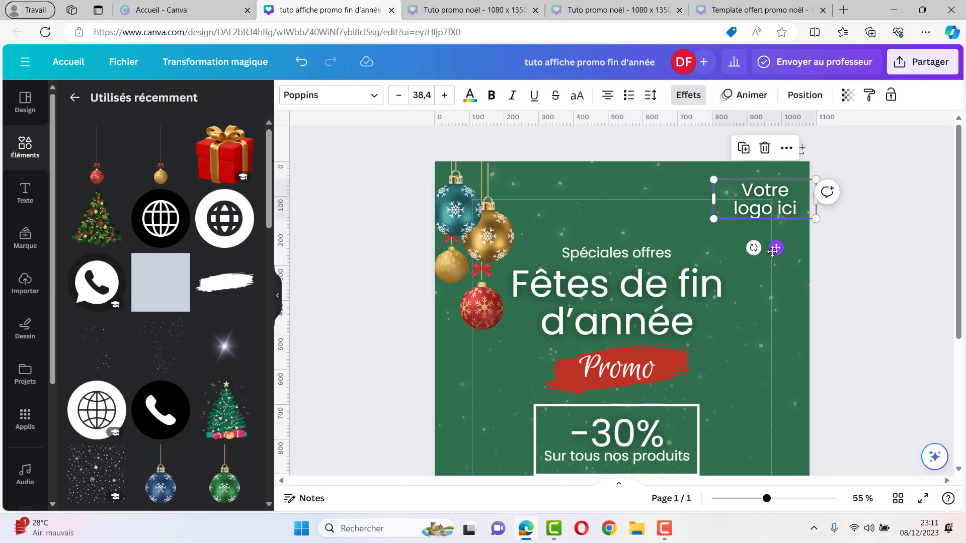
pyautogui.scroll(-1, 741, 296)
pyautogui.scroll(1, 742, 295)
# Move the row of contact details slightly upward beneath the -30% offer box.
pyautogui.moveTo(690, 245); pyautogui.dragTo(689, 237)
pyautogui.moveTo(650, 300); pyautogui.dragTo(649, 301)
pyautogui.moveTo(684, 287); pyautogui.dragTo(686, 279)
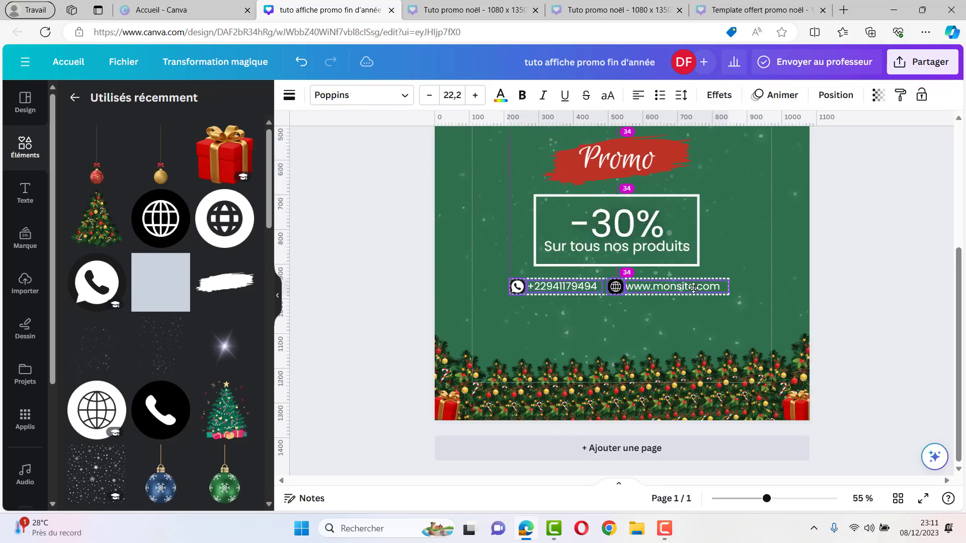
# Recolour the website and phone icons in the contact row with the document's red.
pyautogui.click(615, 283)
pyautogui.click(496, 98)
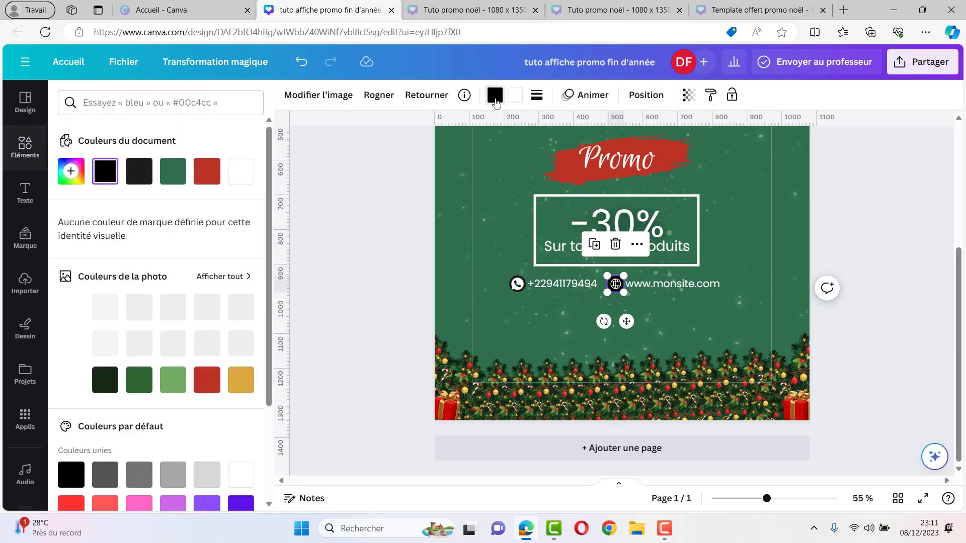
pyautogui.click(211, 172)
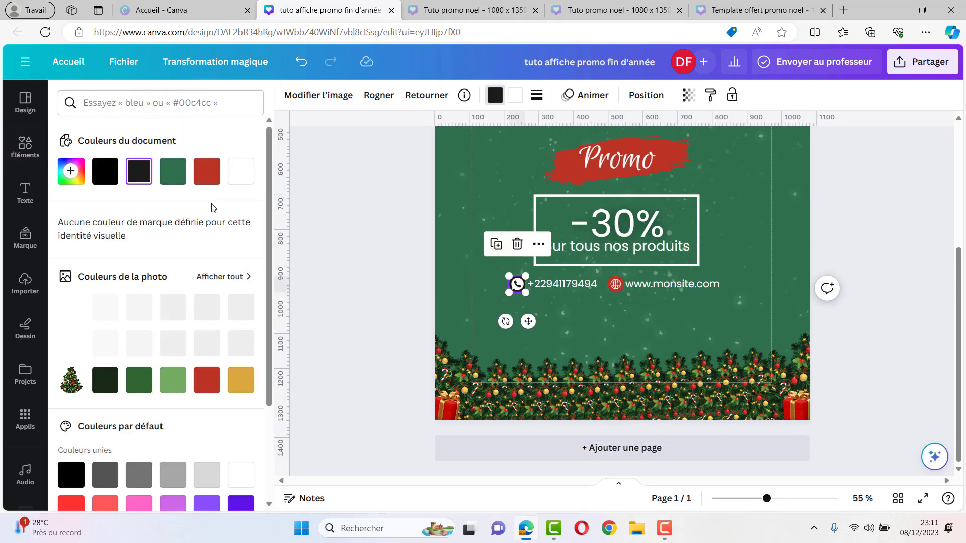
pyautogui.click(206, 171)
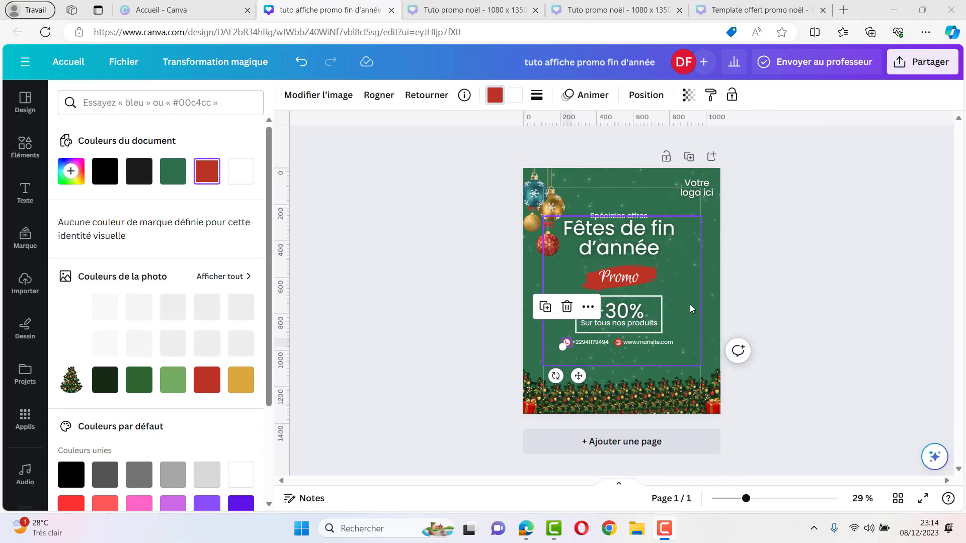
# Place a copy of the "Spéciales offres" text below the contact details and change it to "du 10-31 décembre".
pyautogui.click(606, 218)
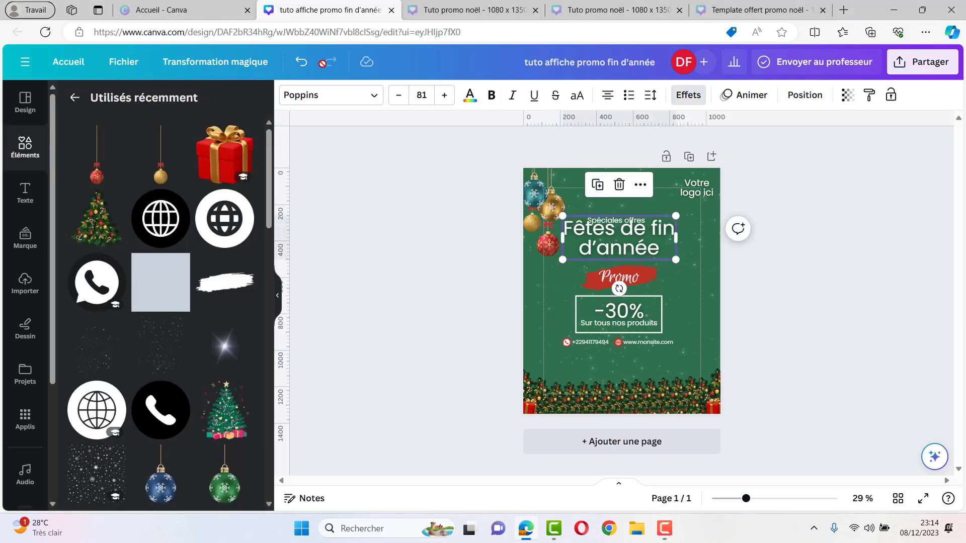
pyautogui.hotkey('ctrl', 'z')
pyautogui.click(703, 247)
pyautogui.click(618, 216)
pyautogui.moveTo(619, 216); pyautogui.dragTo(616, 357)
pyautogui.tripleClick(615, 356)
pyautogui.hotkey('ctrl', 'v')
pyautogui.moveTo(693, 357); pyautogui.dragTo(630, 358)
pyautogui.write('décembre')
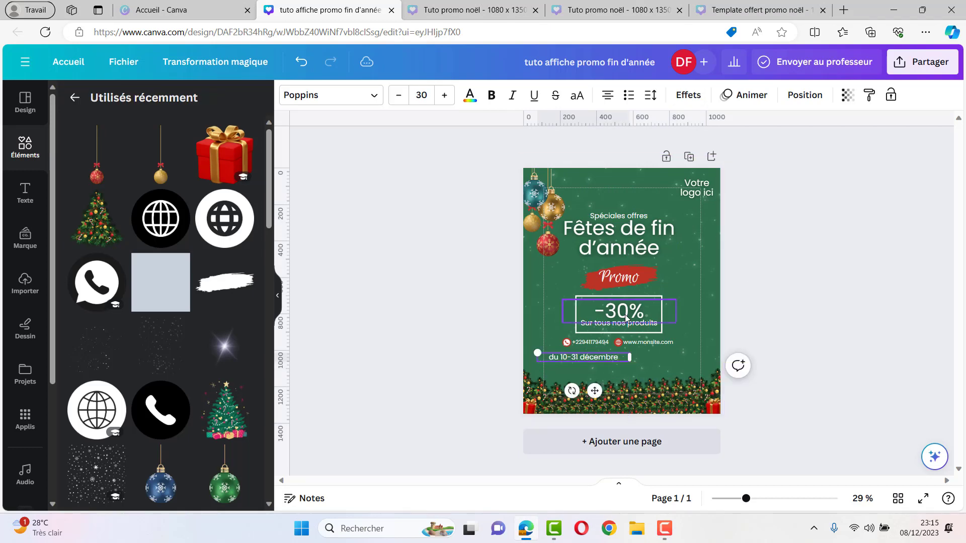
# Reduce the date text to size 17, rotate it vertically and place it beside the right edge of the -30% offer box.
pyautogui.click(398, 95)
pyautogui.moveTo(572, 388); pyautogui.dragTo(630, 372)
pyautogui.click(749, 462)
pyautogui.click(763, 491)
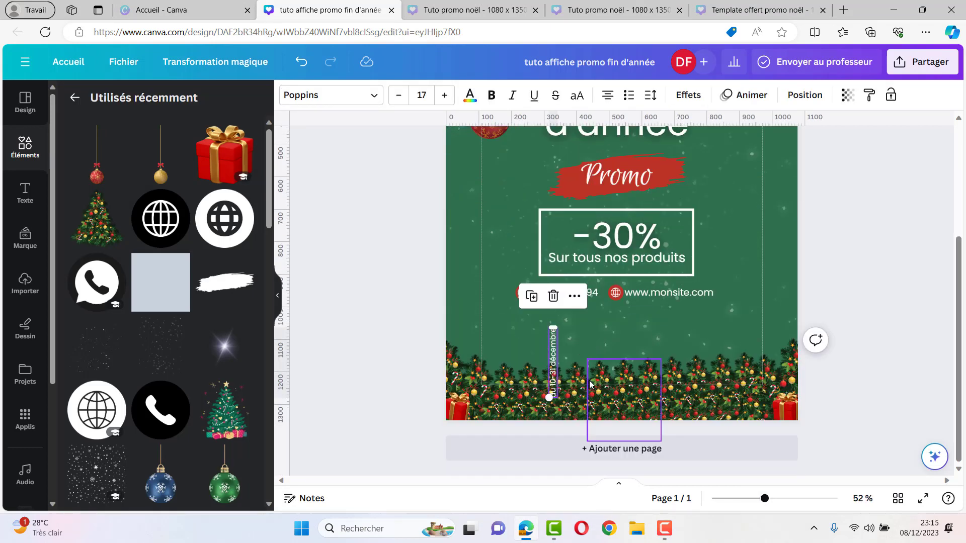
pyautogui.moveTo(550, 347); pyautogui.dragTo(704, 236)
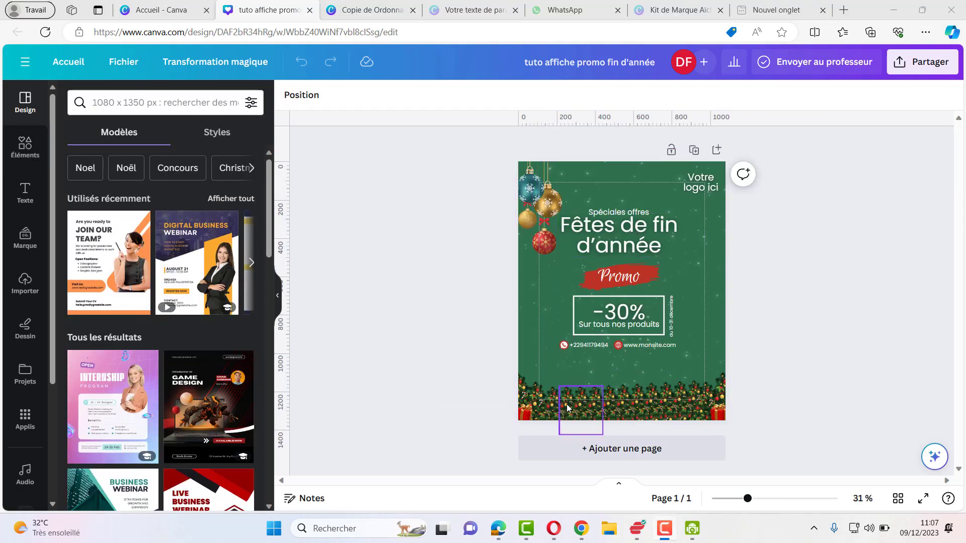
# Delete a surplus Christmas tree near the right end of the bottom row and shift a middle tree to the left.
pyautogui.click(691, 393)
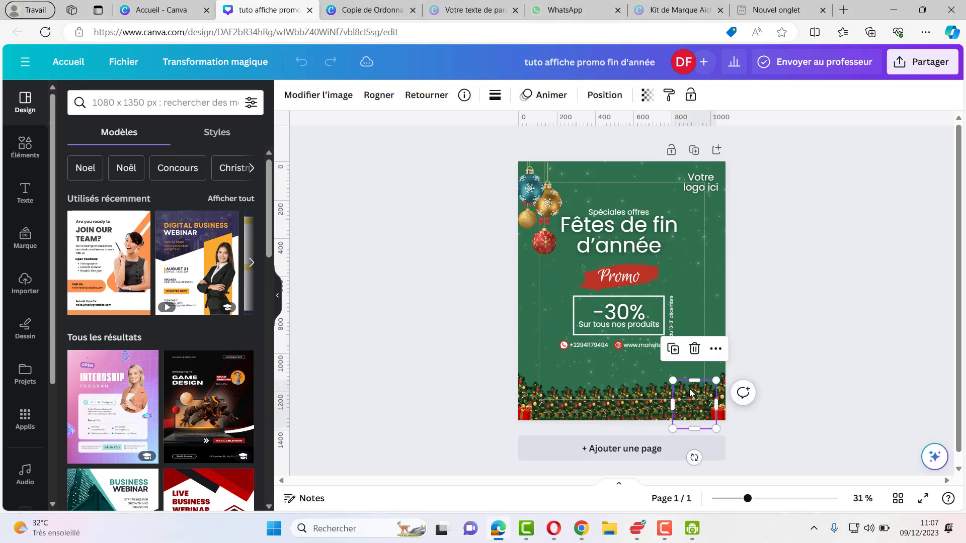
pyautogui.click(695, 348)
pyautogui.click(619, 397)
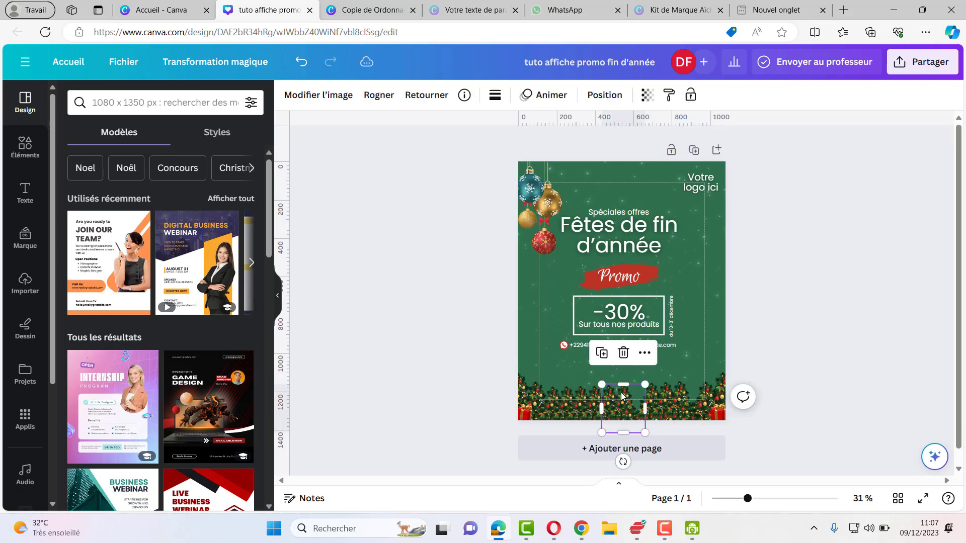
pyautogui.moveTo(619, 398); pyautogui.dragTo(588, 405)
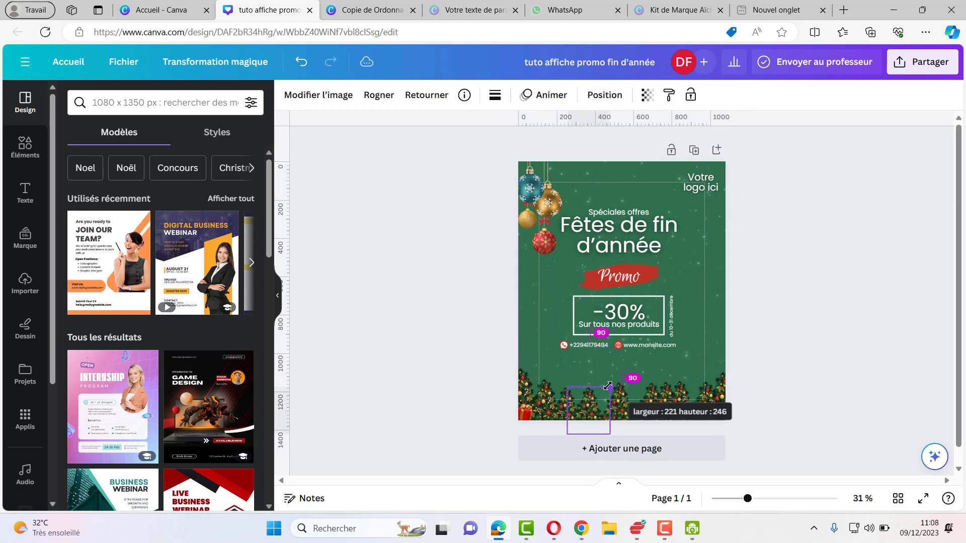
# Place a Christmas tree from the poster's lower-left corner in the lower-right corner.
pyautogui.click(521, 371)
pyautogui.click(563, 377)
pyautogui.moveTo(522, 371); pyautogui.dragTo(727, 384)
pyautogui.click(569, 400)
# Delete the surplus Christmas trees near both ends of the bottom row.
pyautogui.click(680, 402)
pyautogui.click(679, 349)
pyautogui.click(712, 398)
pyautogui.click(708, 350)
pyautogui.click(521, 378)
pyautogui.click(546, 395)
pyautogui.click(526, 347)
# Place a tree in the right half of the bottom row, lower its layer beneath the gift boxes and adjust the tree spacing.
pyautogui.moveTo(545, 397); pyautogui.dragTo(684, 402)
pyautogui.click(604, 95)
pyautogui.moveTo(151, 177); pyautogui.dragTo(147, 456)
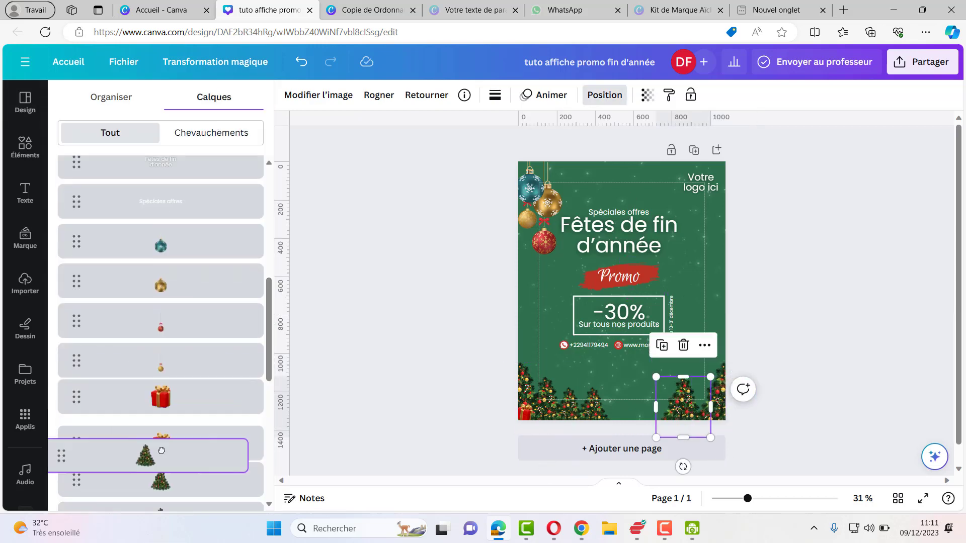
pyautogui.click(719, 385)
pyautogui.moveTo(666, 403); pyautogui.dragTo(675, 402)
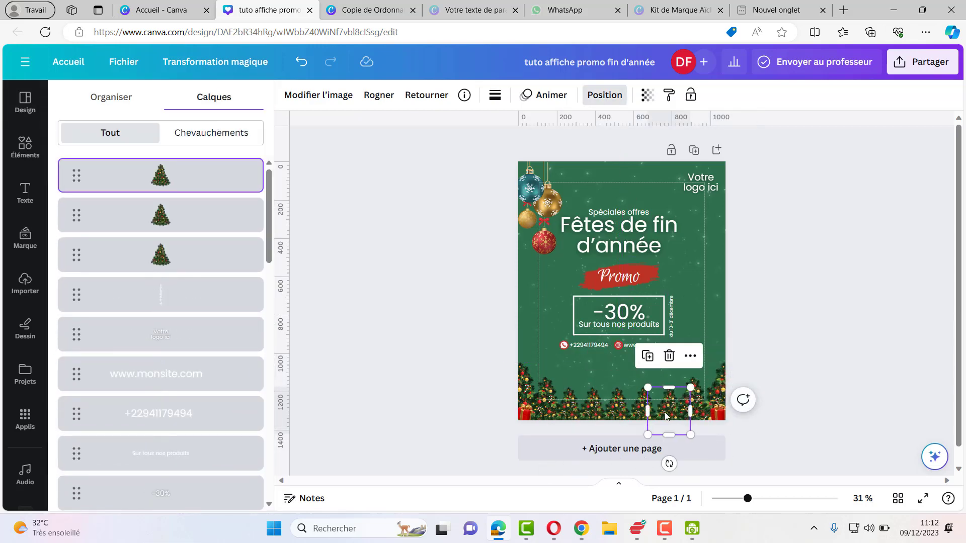
# Nudge the "Fêtes de fin d'année" heading slightly right and readjust the positions of the hanging Christmas balls.
pyautogui.click(681, 313)
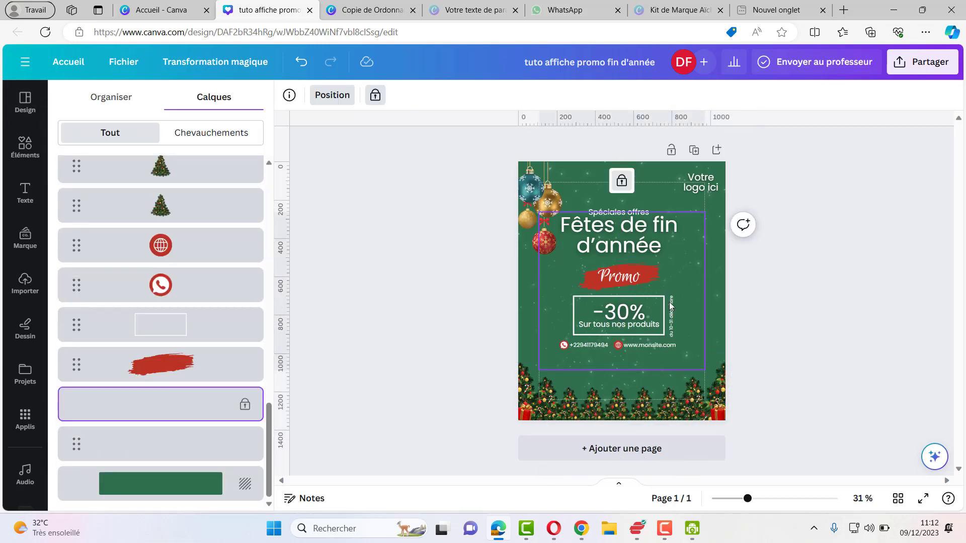
pyautogui.moveTo(617, 237); pyautogui.dragTo(620, 237)
pyautogui.moveTo(527, 216); pyautogui.dragTo(529, 222)
pyautogui.moveTo(548, 203); pyautogui.dragTo(549, 205)
pyautogui.moveTo(543, 242); pyautogui.dragTo(549, 248)
pyautogui.click(563, 314)
pyautogui.click(599, 352)
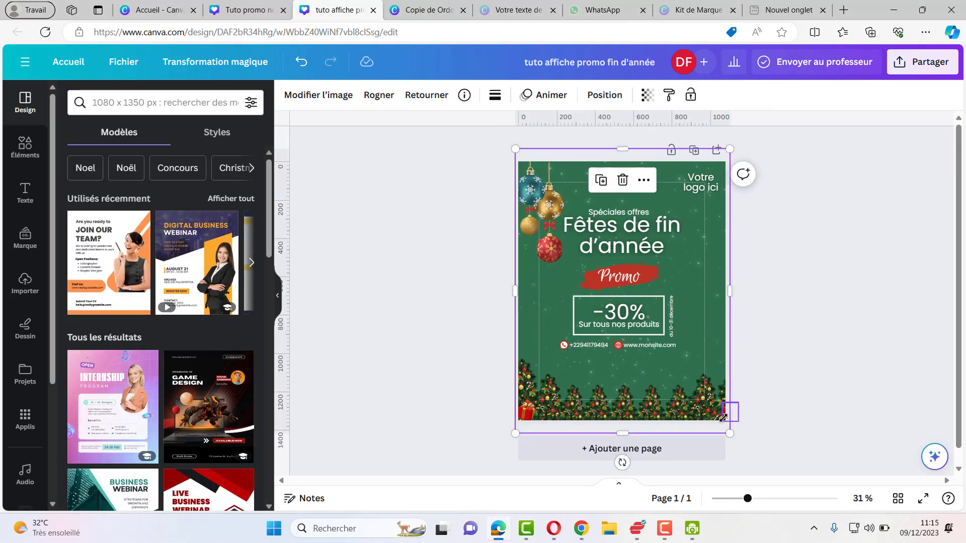
pyautogui.click(694, 398)
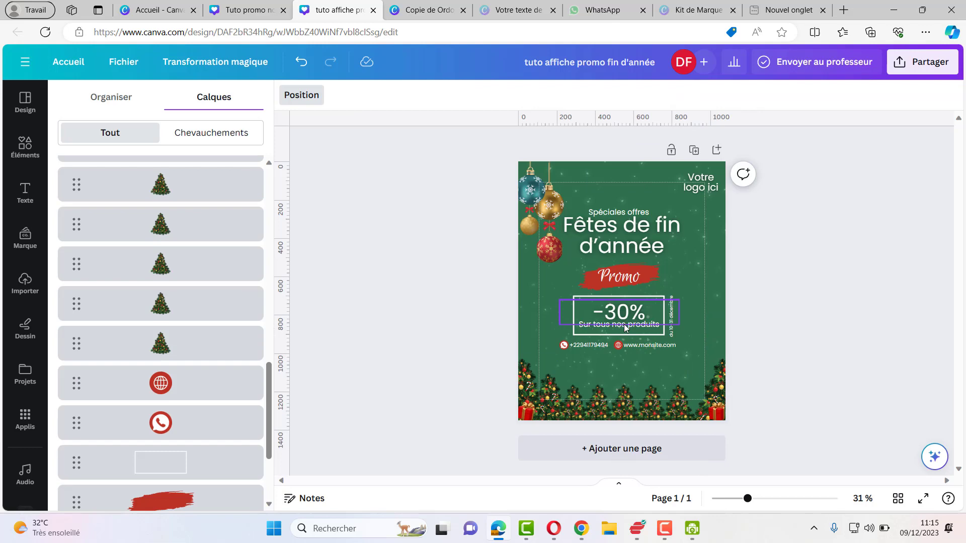
pyautogui.click(625, 328)
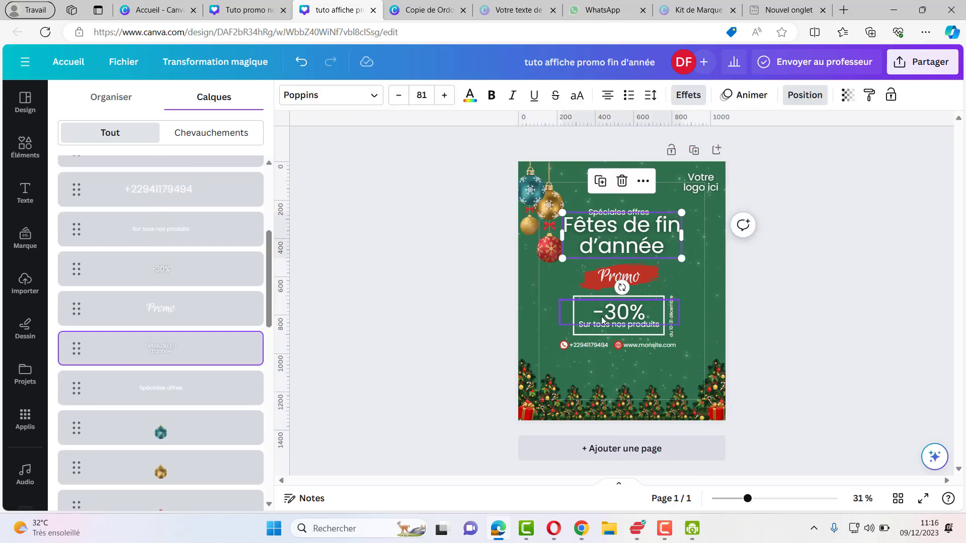
pyautogui.click(569, 321)
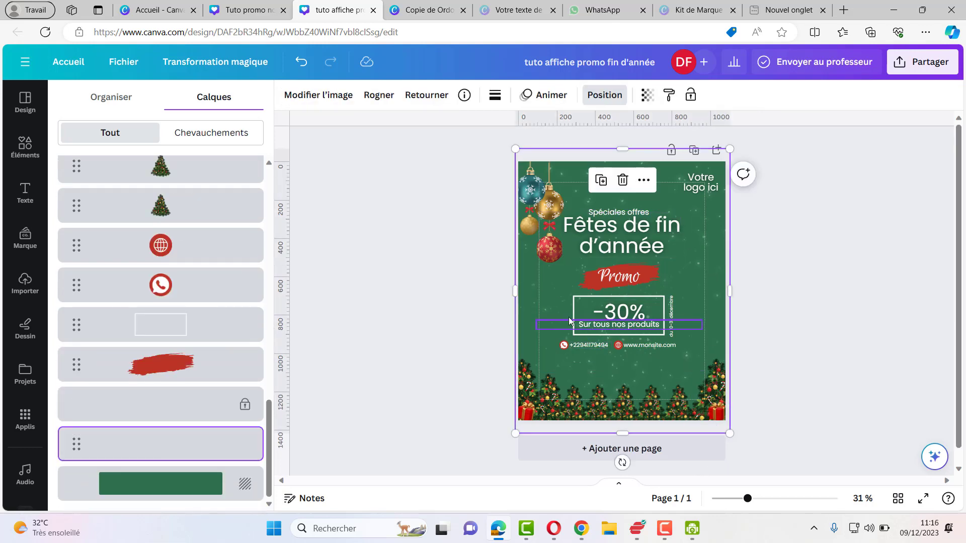
# Search the elements library for "white star" and show all matching illustrations.
pyautogui.click(10, 161)
pyautogui.click(105, 102)
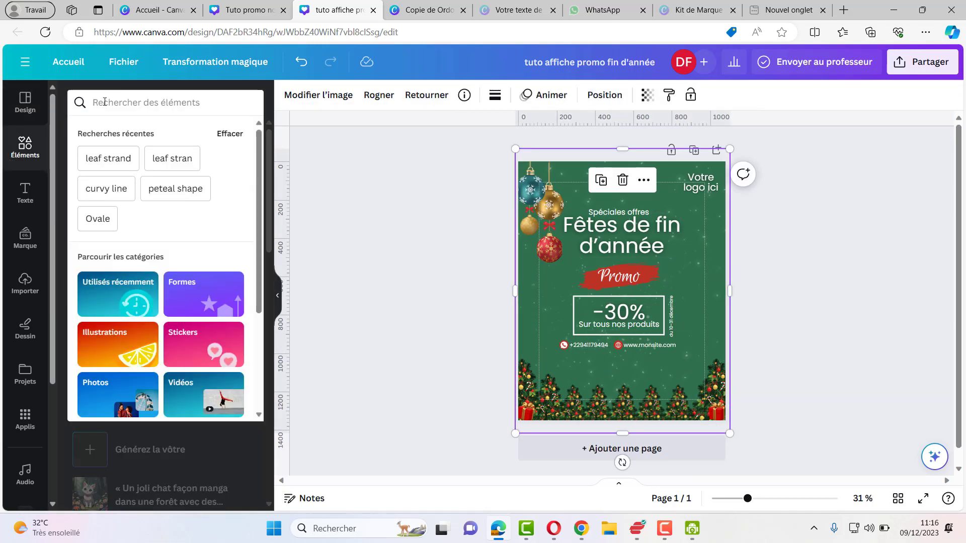
pyautogui.write('un')
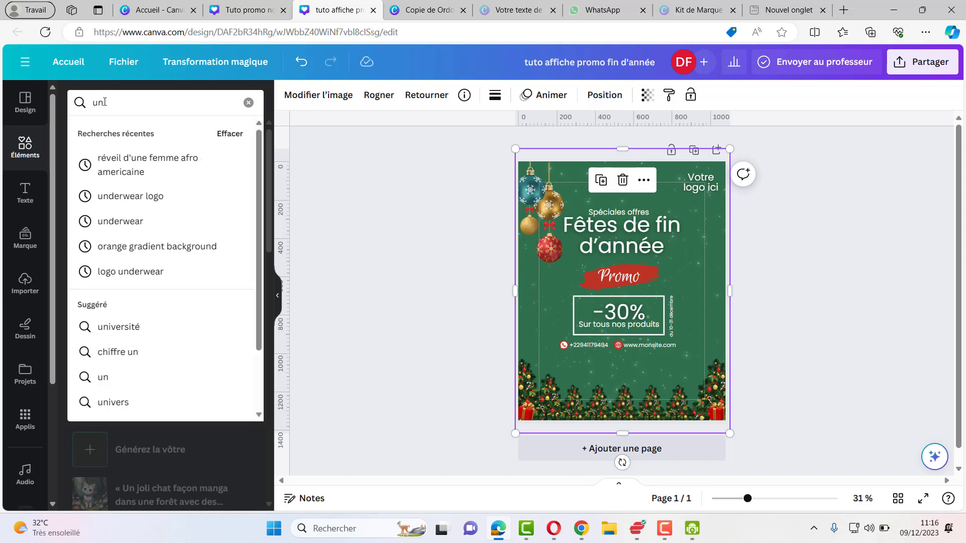
pyautogui.press('BackSpace')
pyautogui.press('BackSpace')
pyautogui.write('sta')
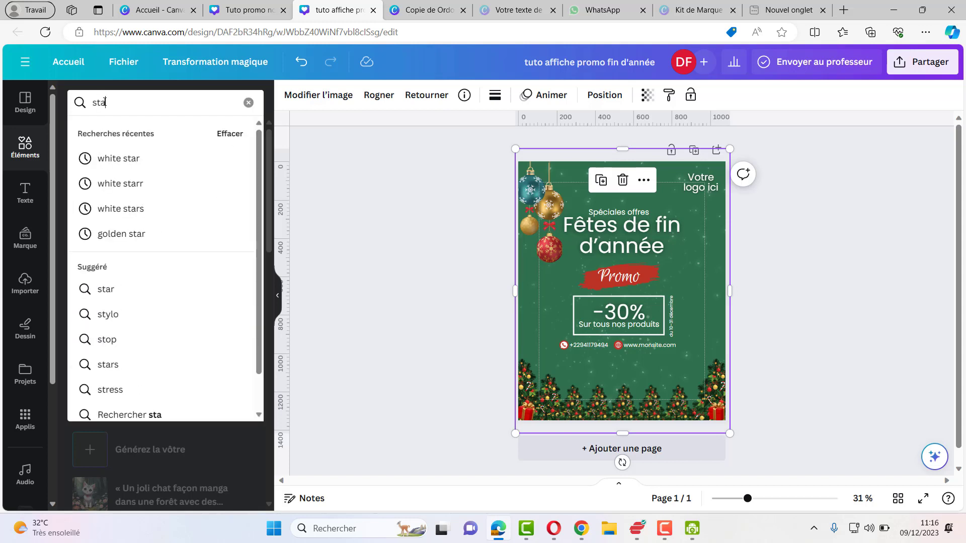
pyautogui.write('rr')
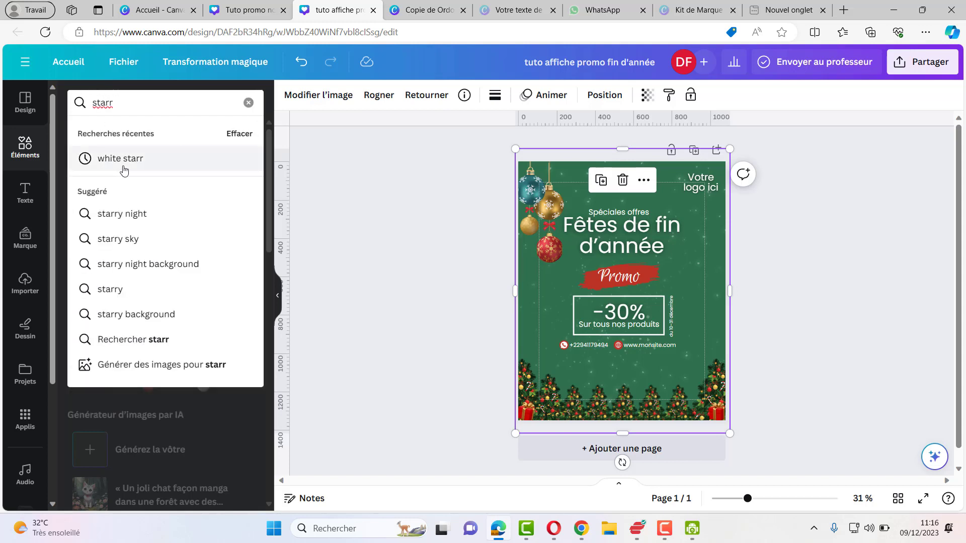
pyautogui.click(125, 160)
pyautogui.click(141, 103)
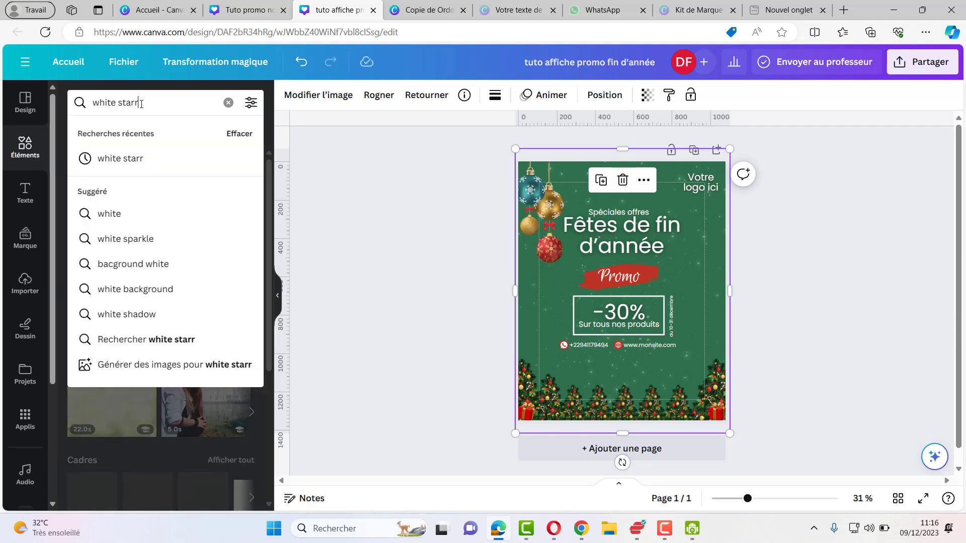
pyautogui.press('BackSpace')
pyautogui.press('Return')
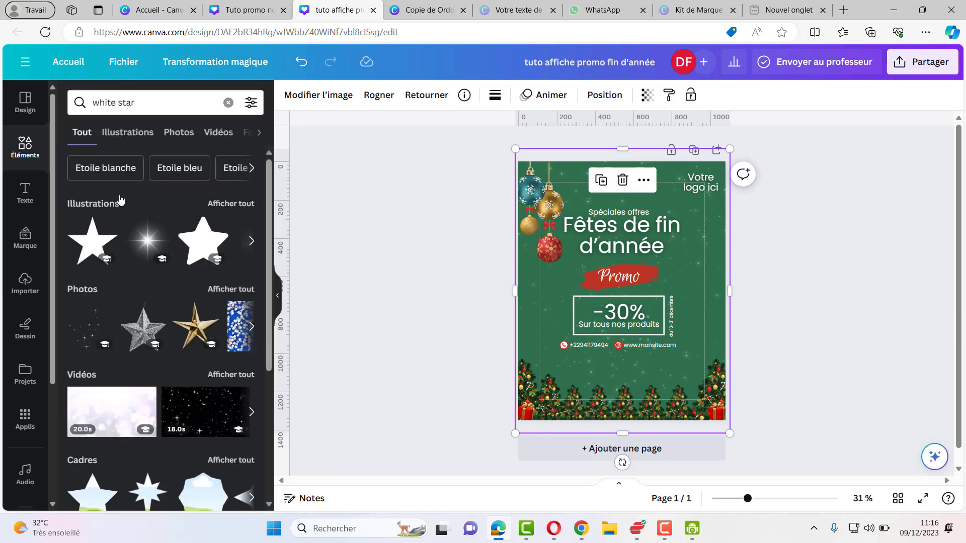
pyautogui.click(221, 205)
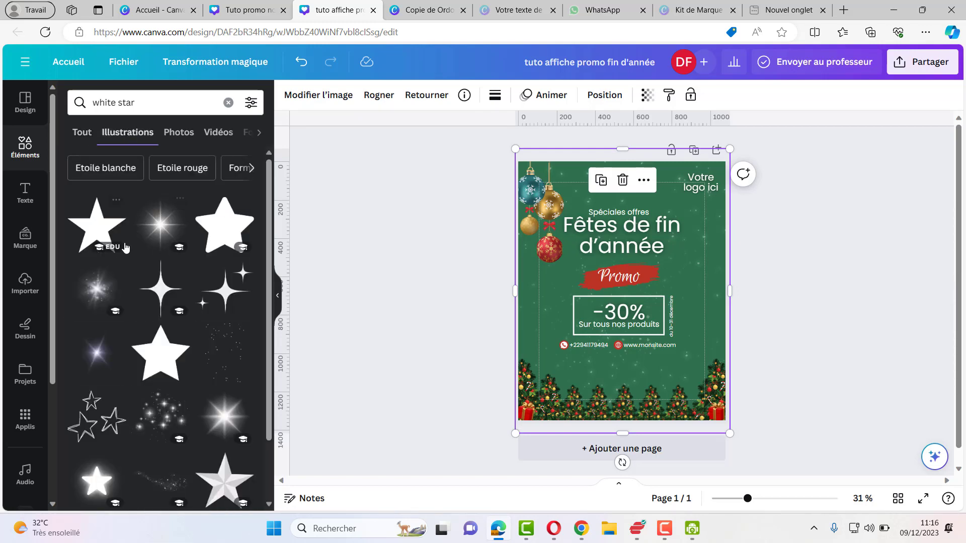
# Add the bluish-white glowing star illustration and shrink it, placing it beside the end of the "Spéciales offres" line.
pyautogui.scroll(-10, 125, 247)
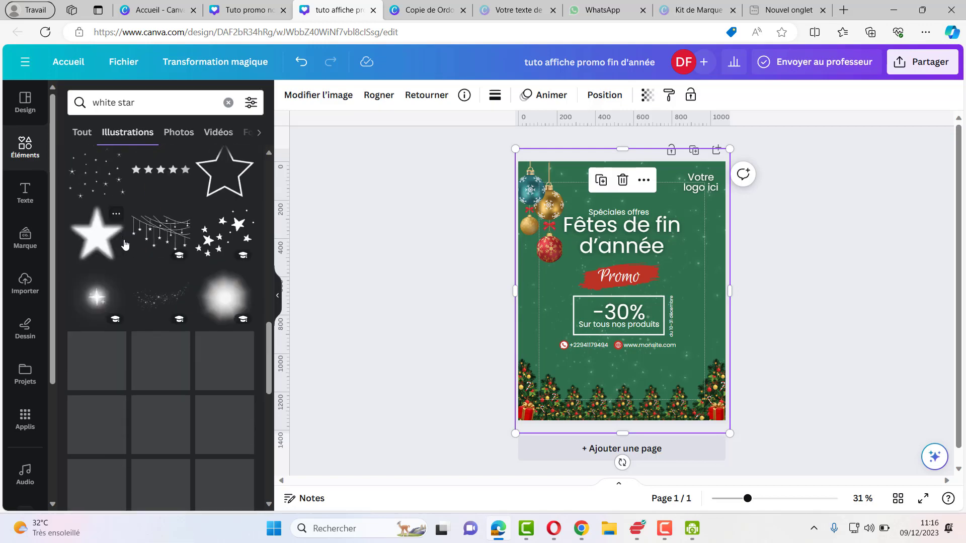
pyautogui.scroll(-4, 125, 245)
pyautogui.scroll(8, 124, 239)
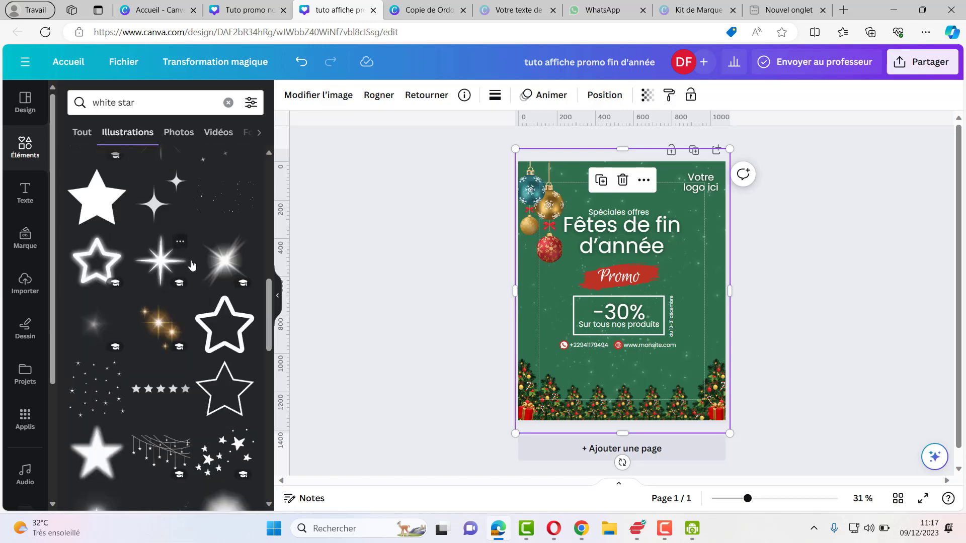
pyautogui.scroll(4, 173, 253)
pyautogui.scroll(4, 171, 252)
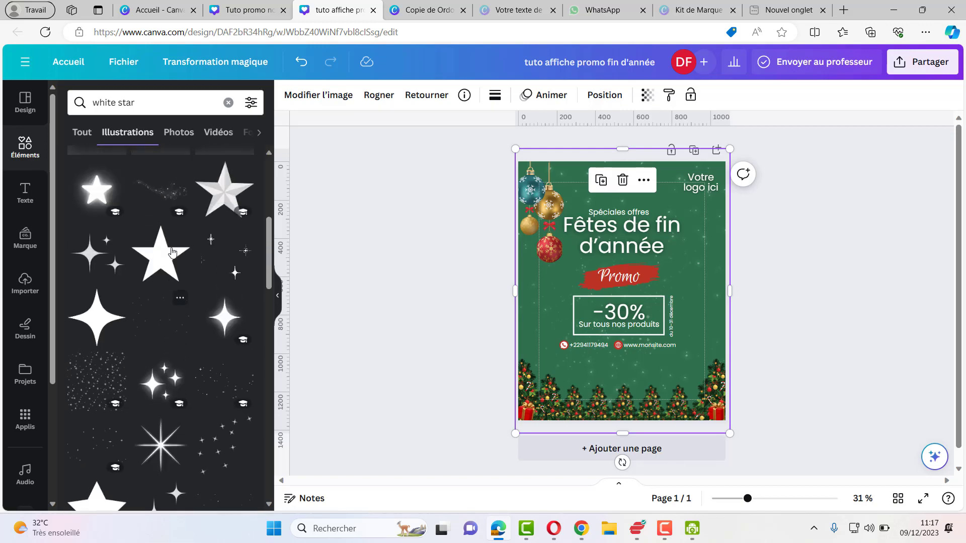
pyautogui.scroll(1, 173, 252)
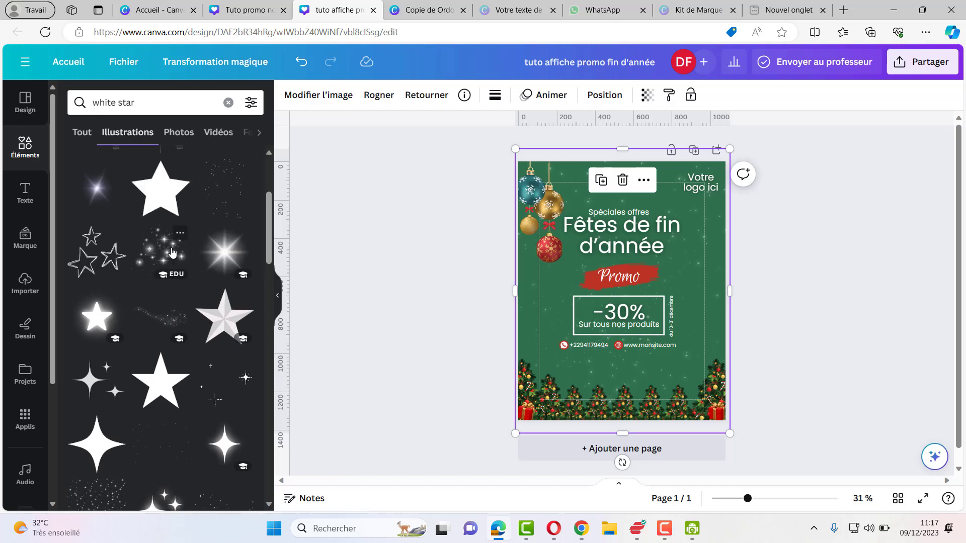
pyautogui.scroll(1, 173, 252)
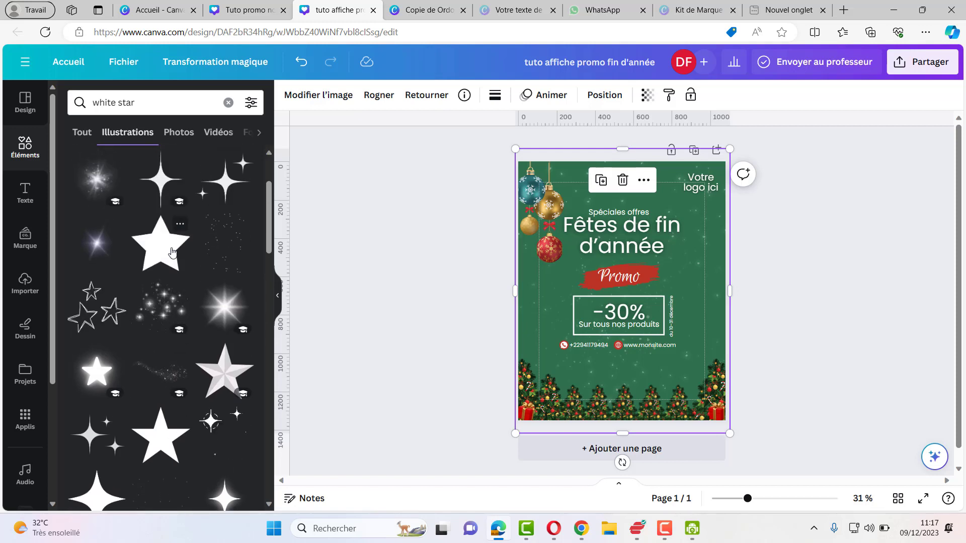
pyautogui.scroll(2, 173, 253)
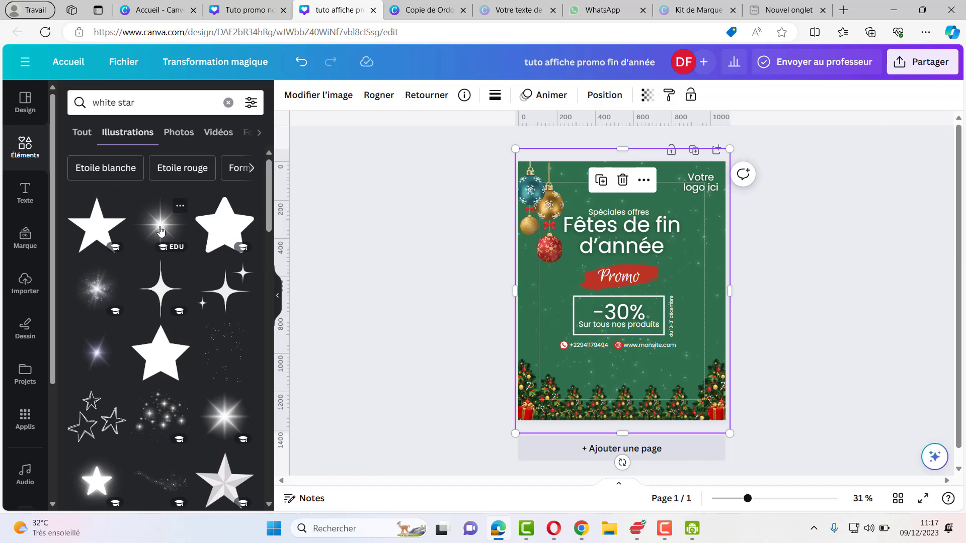
pyautogui.scroll(-4, 161, 231)
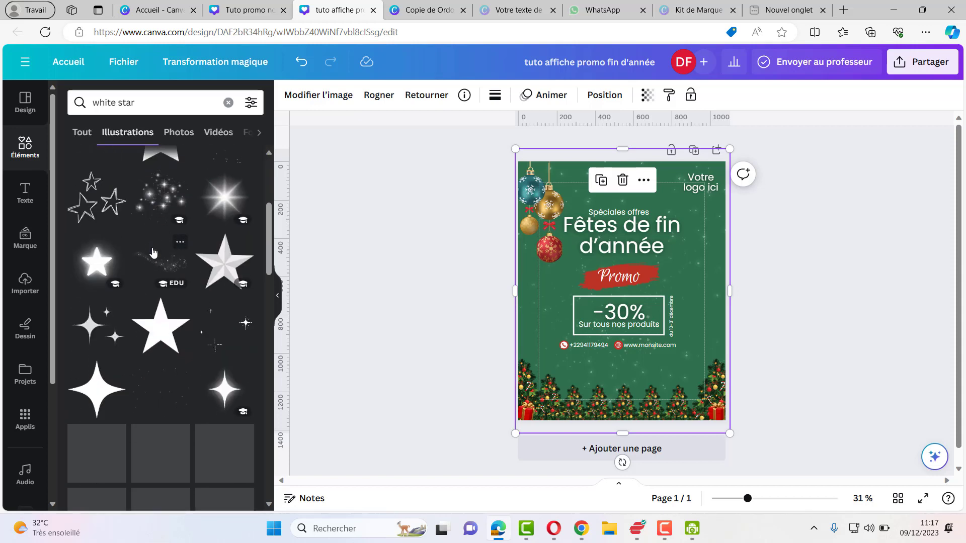
pyautogui.scroll(1, 146, 242)
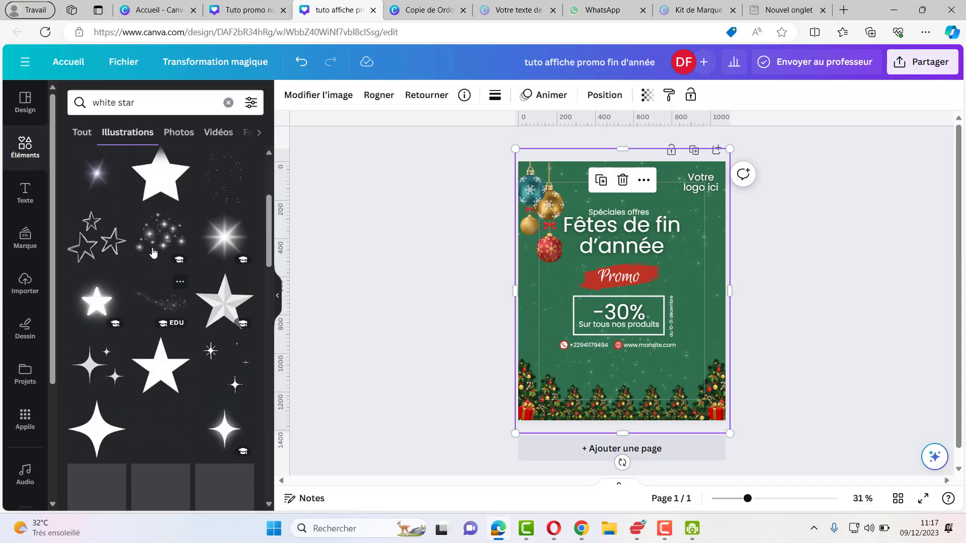
pyautogui.click(95, 195)
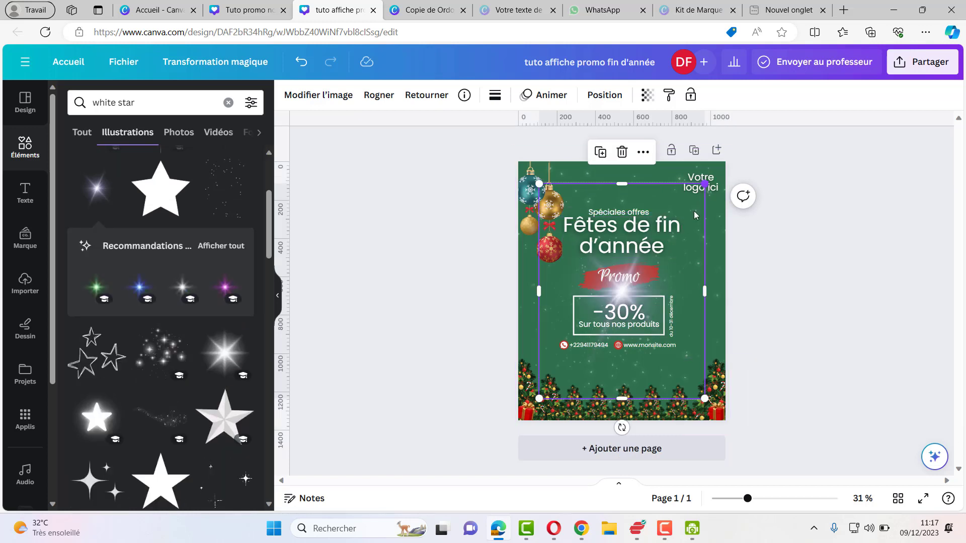
pyautogui.moveTo(704, 184); pyautogui.dragTo(669, 224)
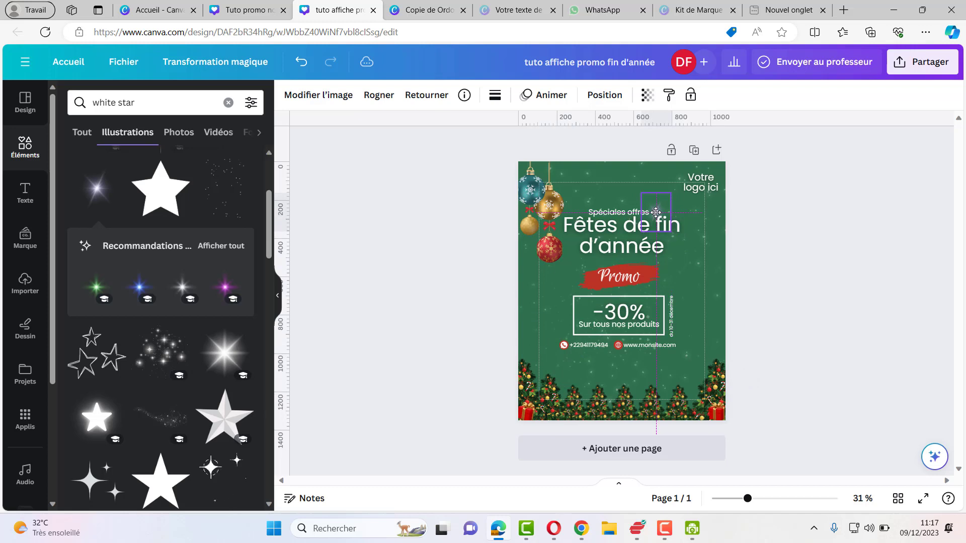
pyautogui.moveTo(655, 211); pyautogui.dragTo(656, 212)
pyautogui.click(711, 241)
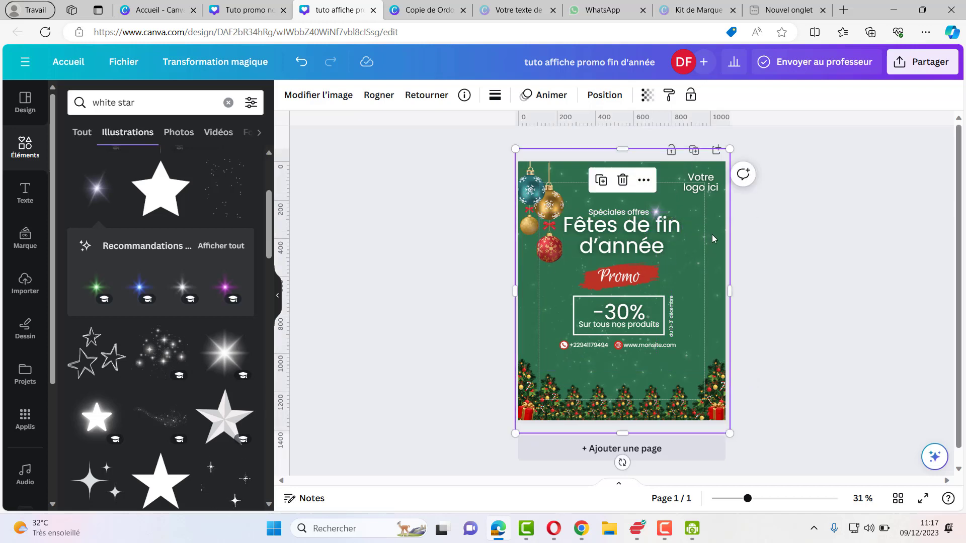
# Duplicate the glowing star and place resized copies at both ends of the red "Promo" brush stroke.
pyautogui.click(660, 214)
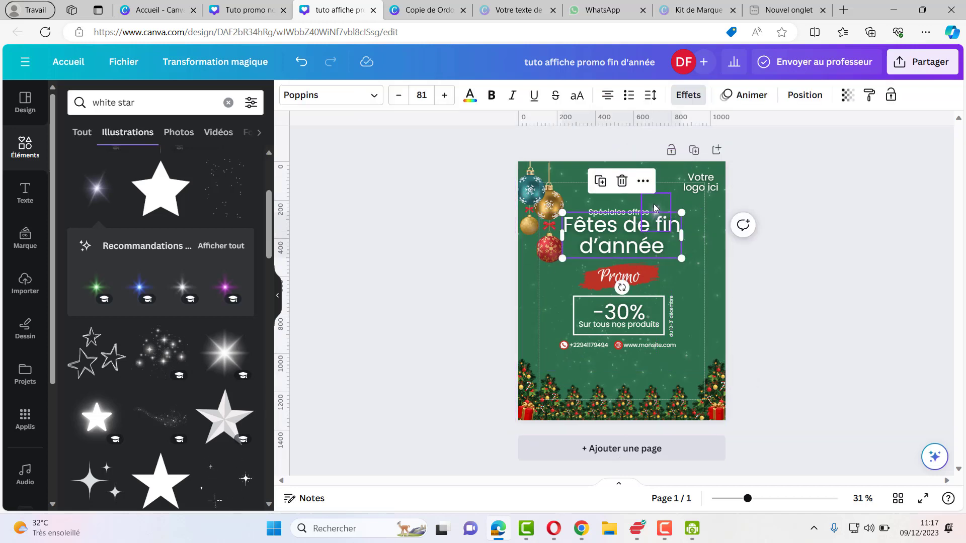
pyautogui.click(653, 208)
pyautogui.click(635, 162)
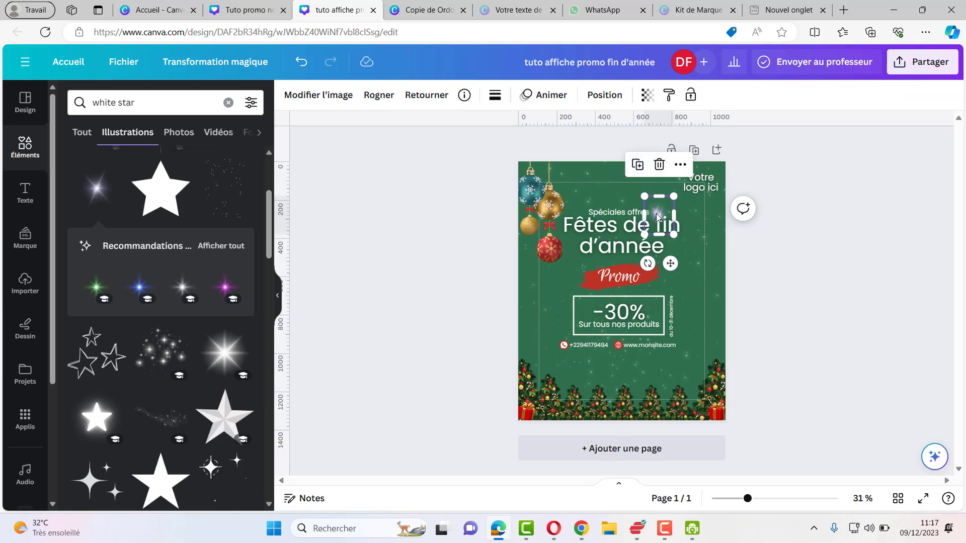
pyautogui.moveTo(657, 217); pyautogui.dragTo(665, 273)
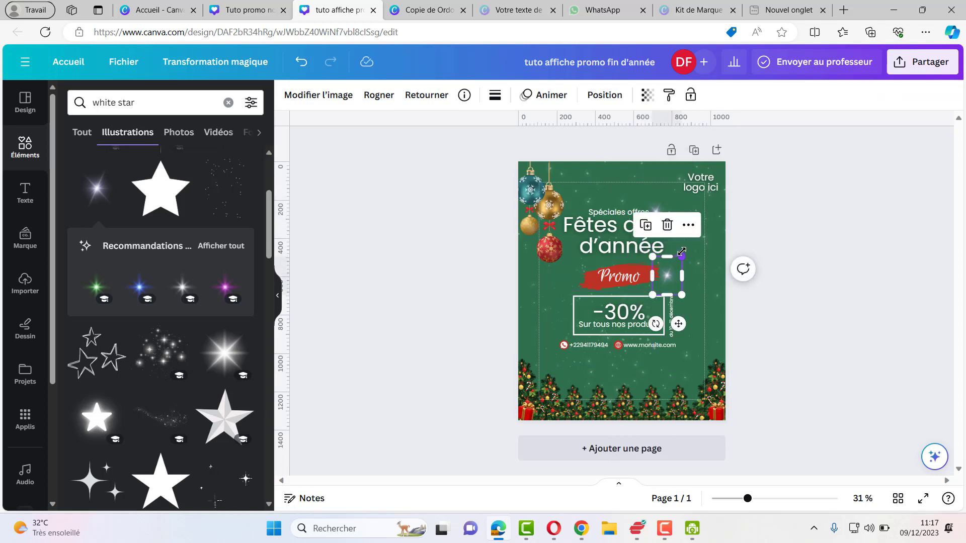
pyautogui.moveTo(683, 256)
pyautogui.mouseDown()
pyautogui.moveTo(690, 245)
pyautogui.moveTo(668, 267)
pyautogui.mouseUp()
pyautogui.moveTo(668, 270); pyautogui.dragTo(574, 280)
# Place star copies near the lower-left and lower-right trees, with the left copy's layer lowered beneath the trees.
pyautogui.moveTo(683, 317); pyautogui.dragTo(551, 424)
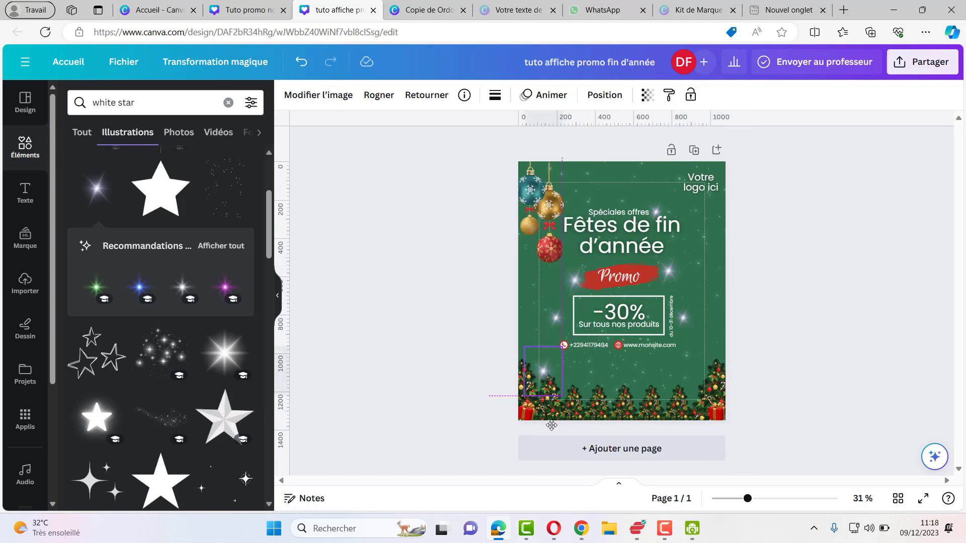
pyautogui.moveTo(228, 373); pyautogui.dragTo(229, 453)
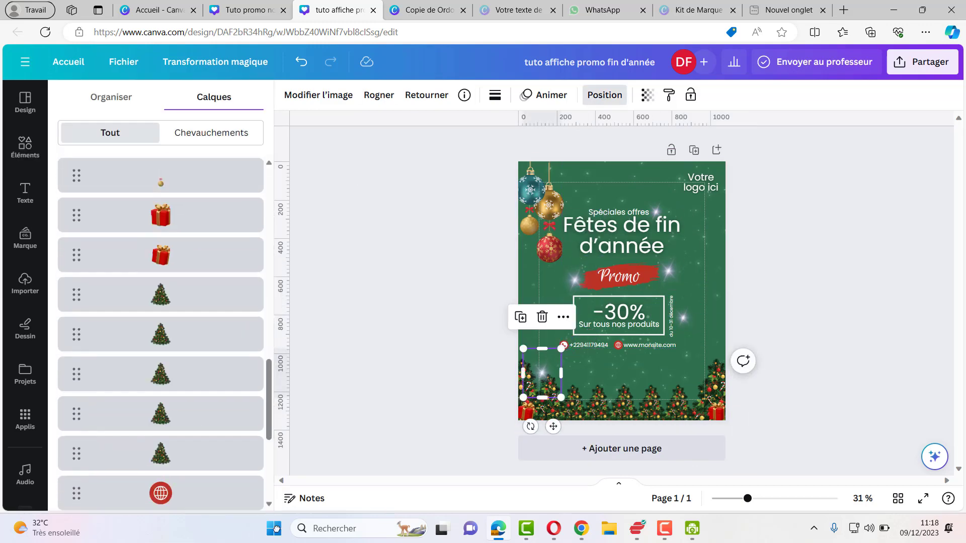
pyautogui.moveTo(544, 371); pyautogui.dragTo(696, 371)
pyautogui.click(699, 264)
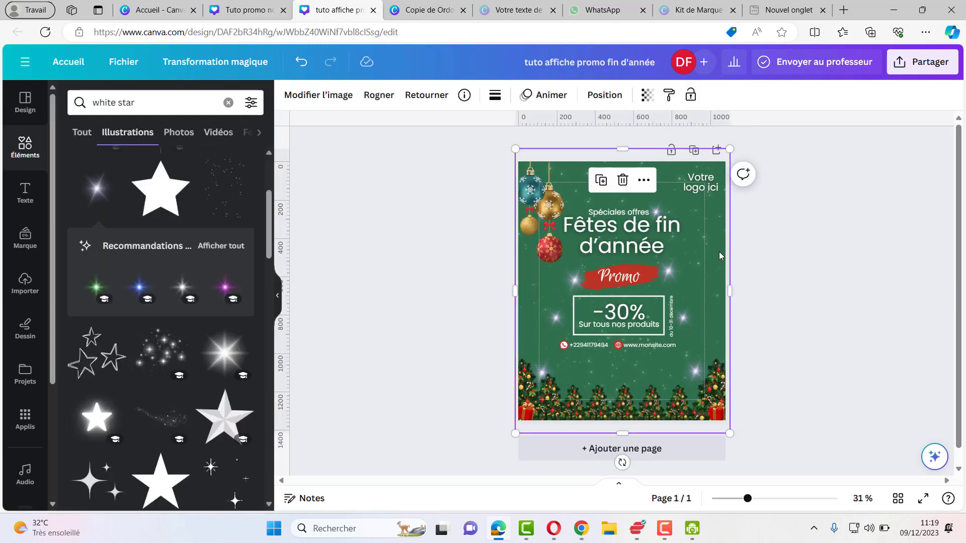
# Shrink the two stars flanking the -30% box together and reposition the right one just outside the vertical date text.
pyautogui.moveTo(538, 339); pyautogui.dragTo(697, 301)
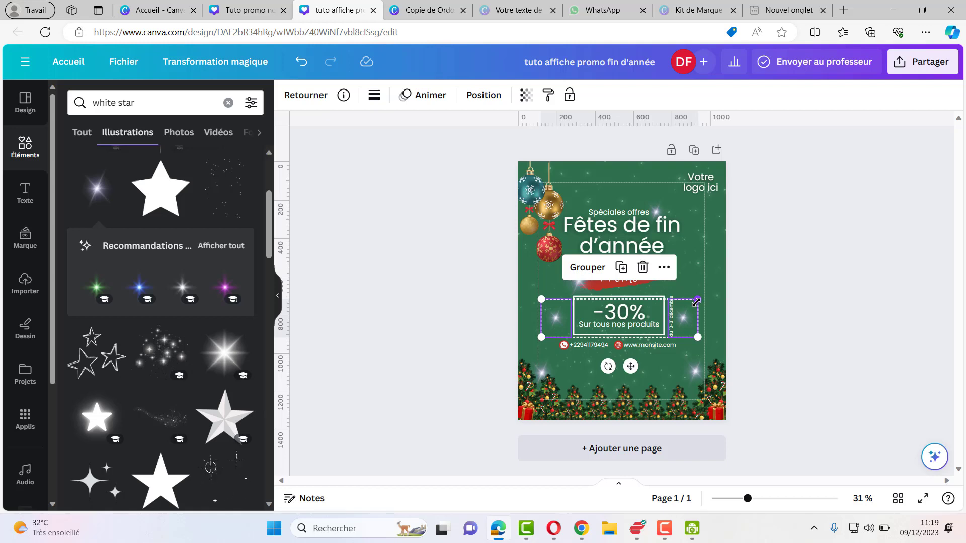
pyautogui.moveTo(695, 302); pyautogui.dragTo(694, 304)
pyautogui.moveTo(692, 305); pyautogui.dragTo(685, 307)
pyautogui.click(699, 285)
pyautogui.click(676, 323)
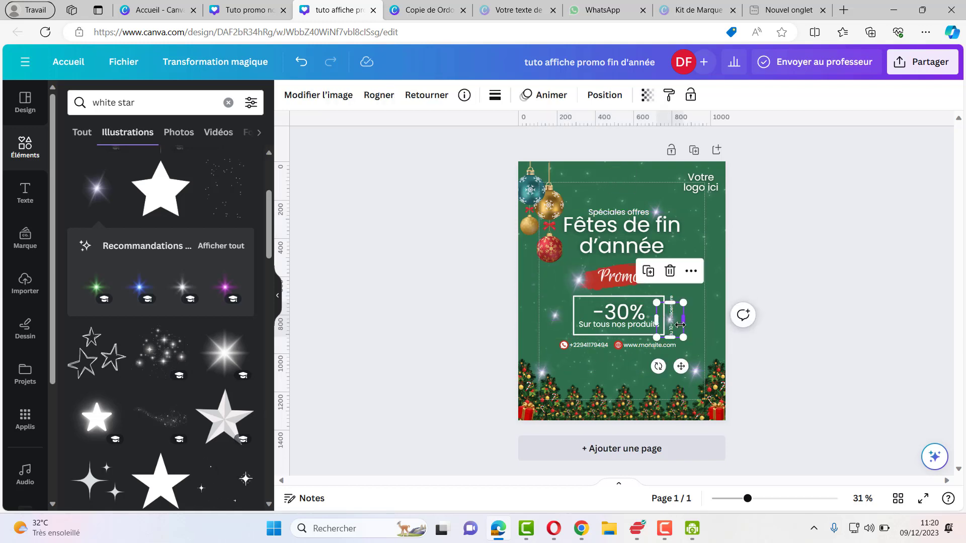
pyautogui.moveTo(681, 367); pyautogui.dragTo(702, 364)
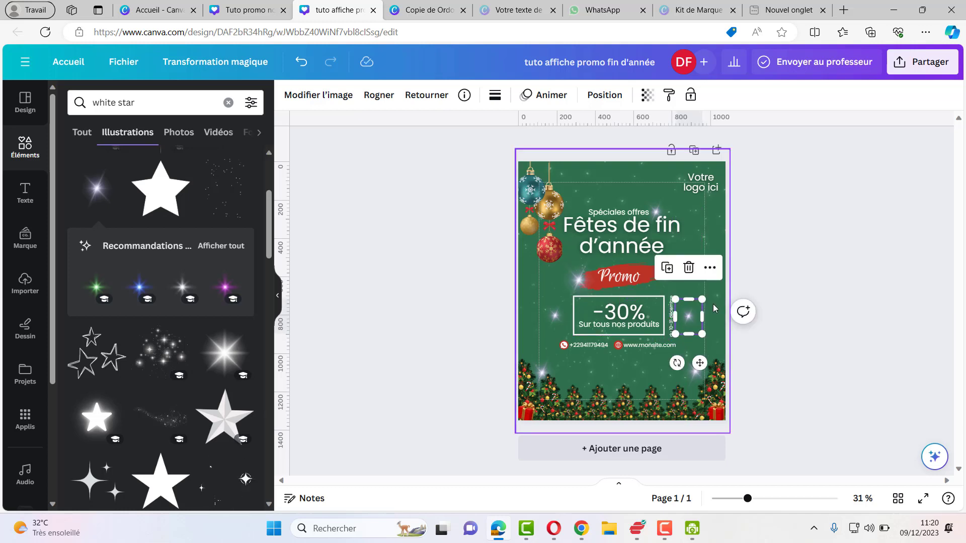
# Put the star at the left end of the "Promo" brush stroke on the layer beneath it and shift it slightly down.
pyautogui.click(578, 284)
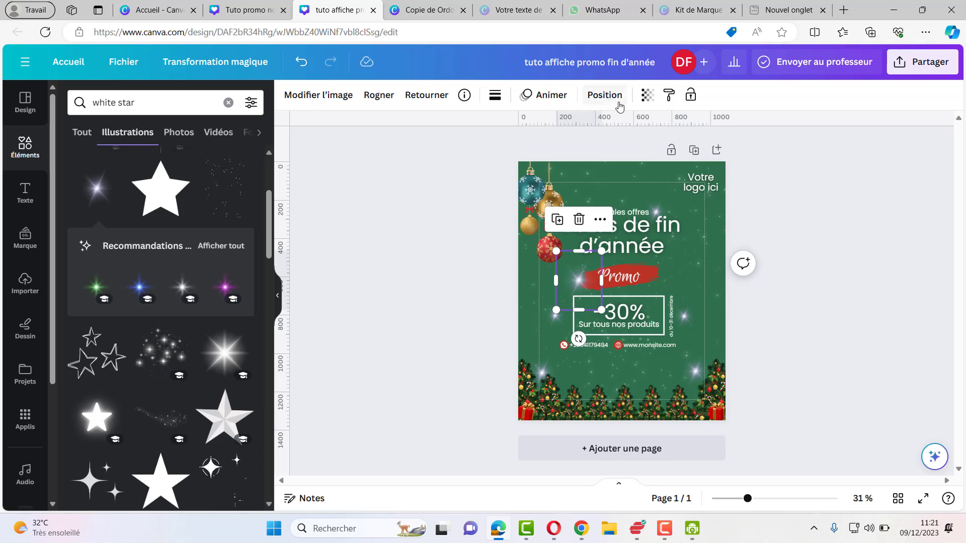
pyautogui.click(604, 95)
pyautogui.scroll(-5, 186, 301)
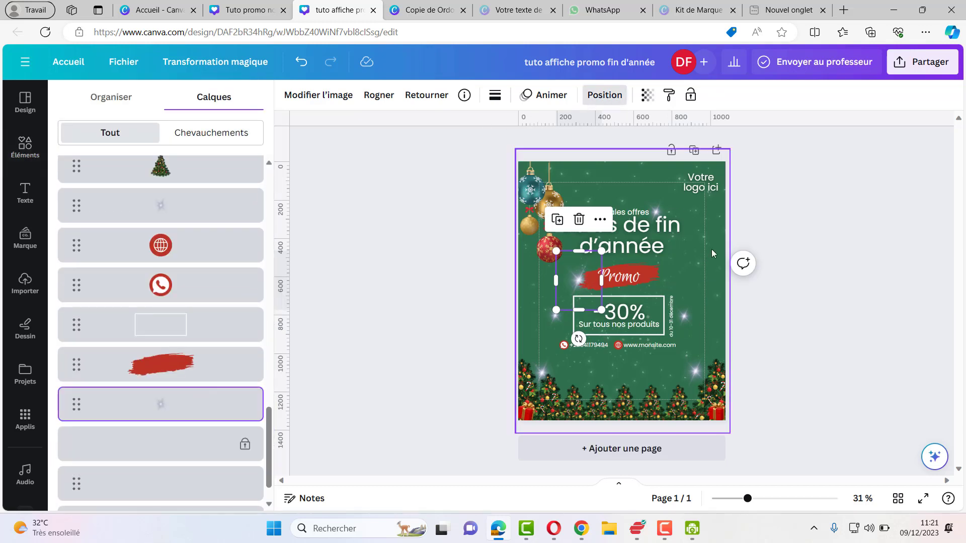
pyautogui.click(570, 291)
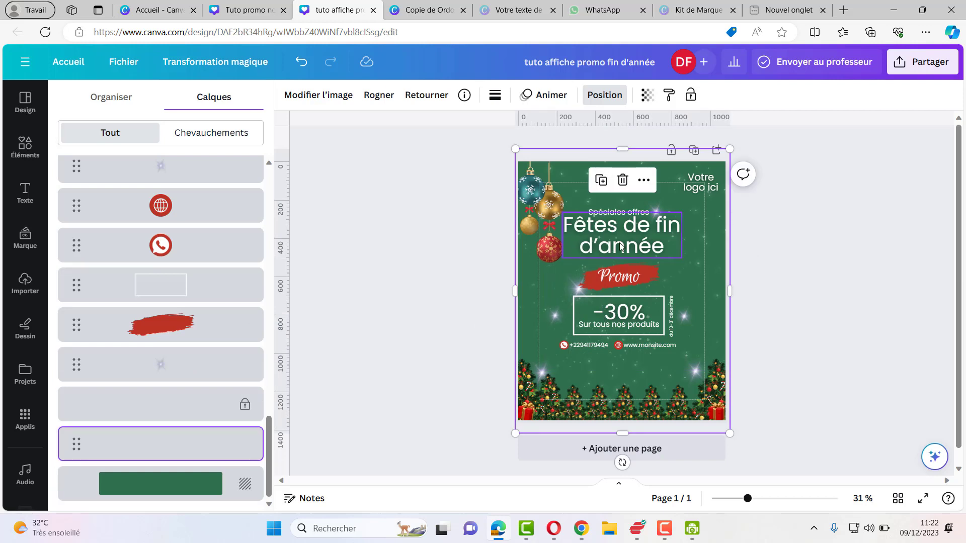
# Move the headings, "Promo" label, -30% offer box, dates and contact details slightly down and right as one selection.
pyautogui.click(608, 211)
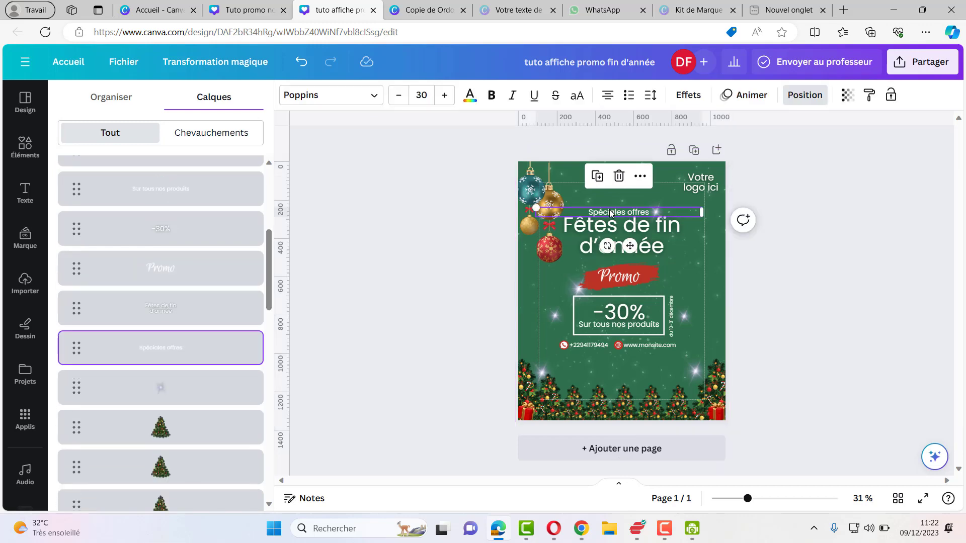
pyautogui.click(523, 323)
pyautogui.moveTo(506, 203); pyautogui.dragTo(620, 360)
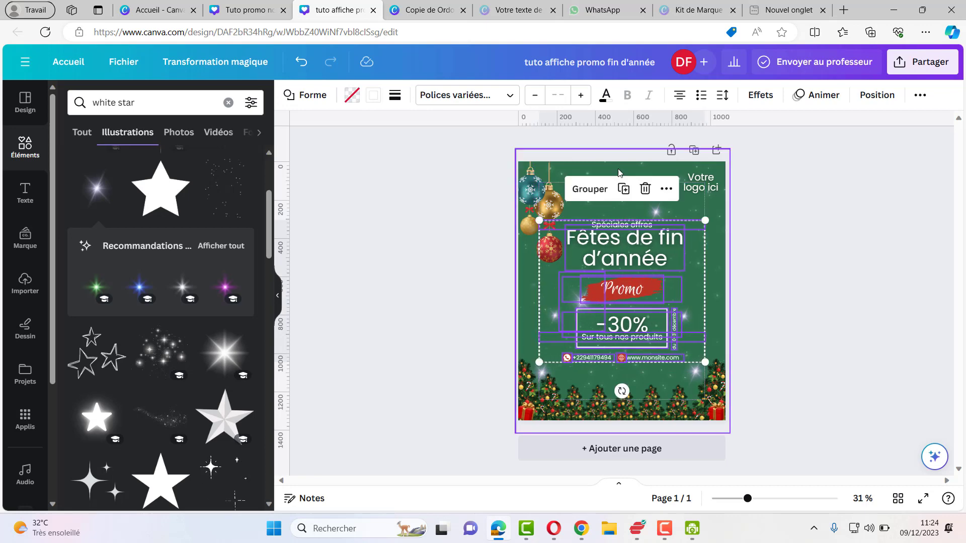
# Lower the stars beside the heading, offer box and right-hand trees slightly, and shift the "Votre logo ici" placeholder down and left.
pyautogui.moveTo(655, 212); pyautogui.dragTo(659, 224)
pyautogui.click(581, 301)
pyautogui.click(554, 315)
pyautogui.keyDown('shift'); pyautogui.click(684, 316); pyautogui.keyUp('shift')
pyautogui.moveTo(684, 316); pyautogui.dragTo(685, 328)
pyautogui.moveTo(695, 371); pyautogui.dragTo(695, 375)
pyautogui.moveTo(701, 182); pyautogui.dragTo(695, 192)
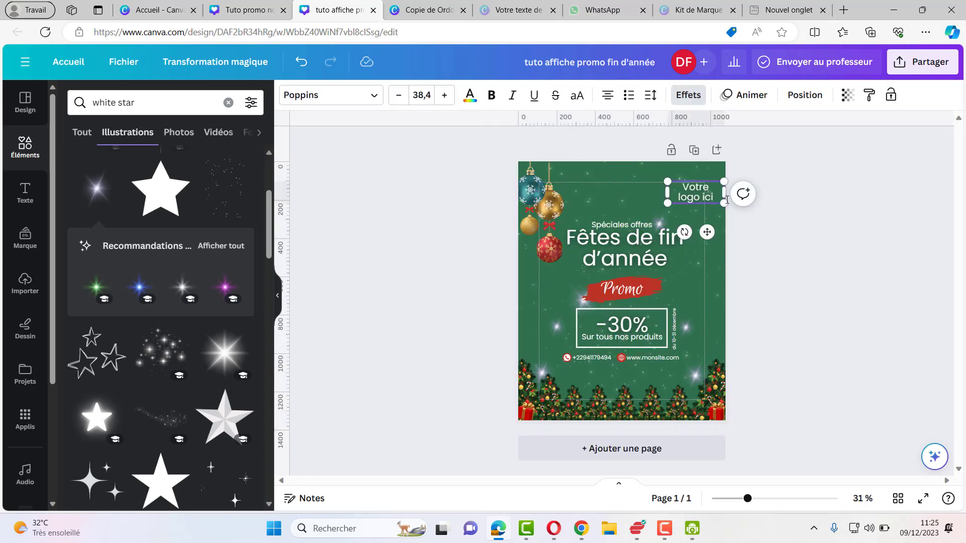
pyautogui.click(792, 229)
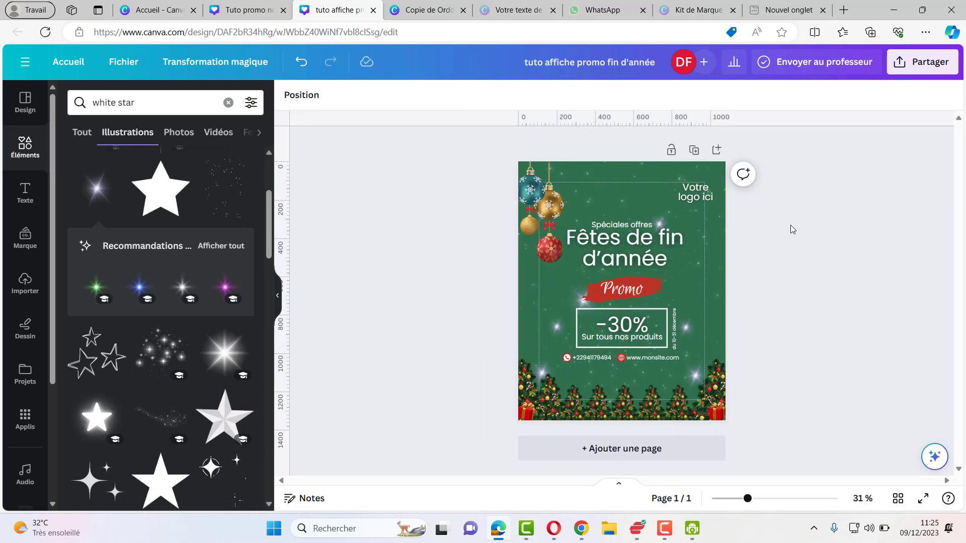